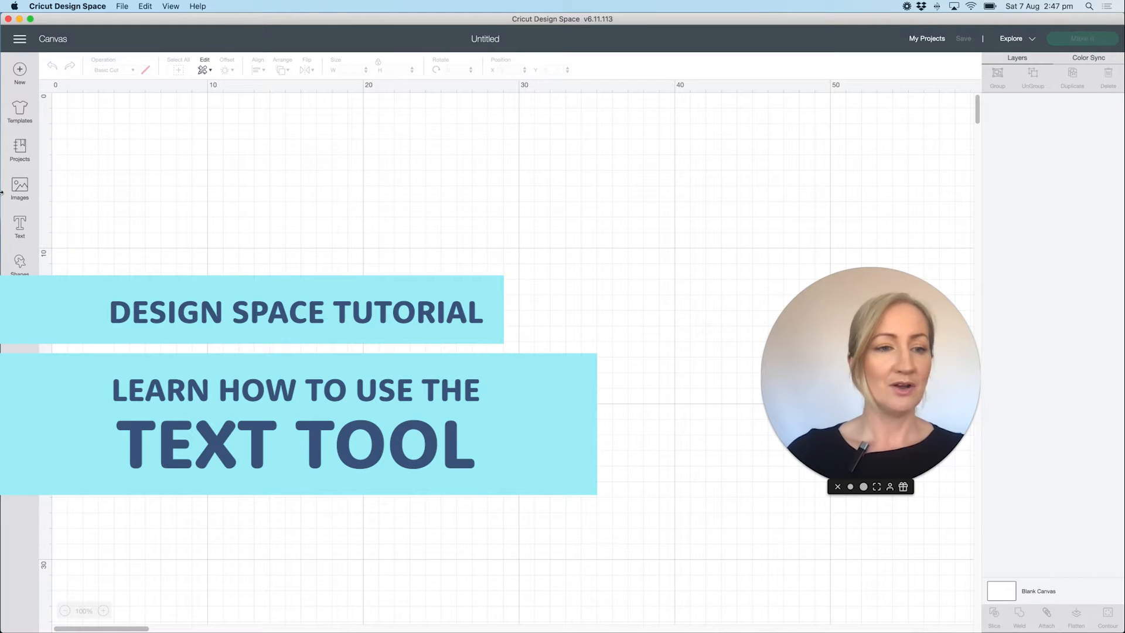
Step: Add a text object to the canvas and enter the first name for the label
{"action": "left_click", "coordinate": [20, 228]}
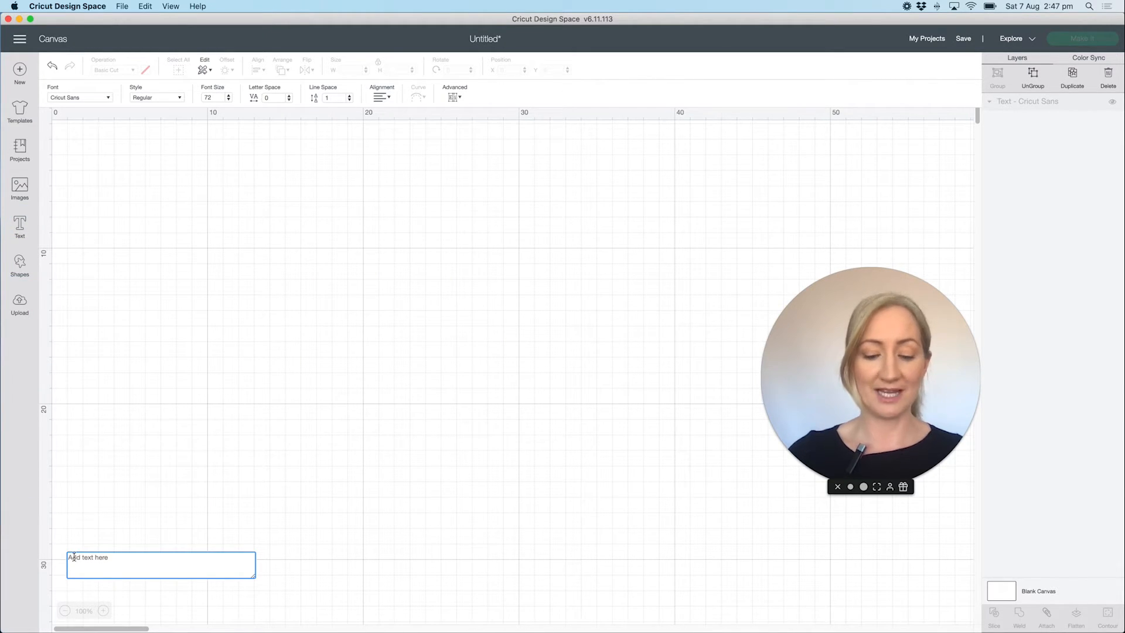
{"action": "type", "text": "Sop"}
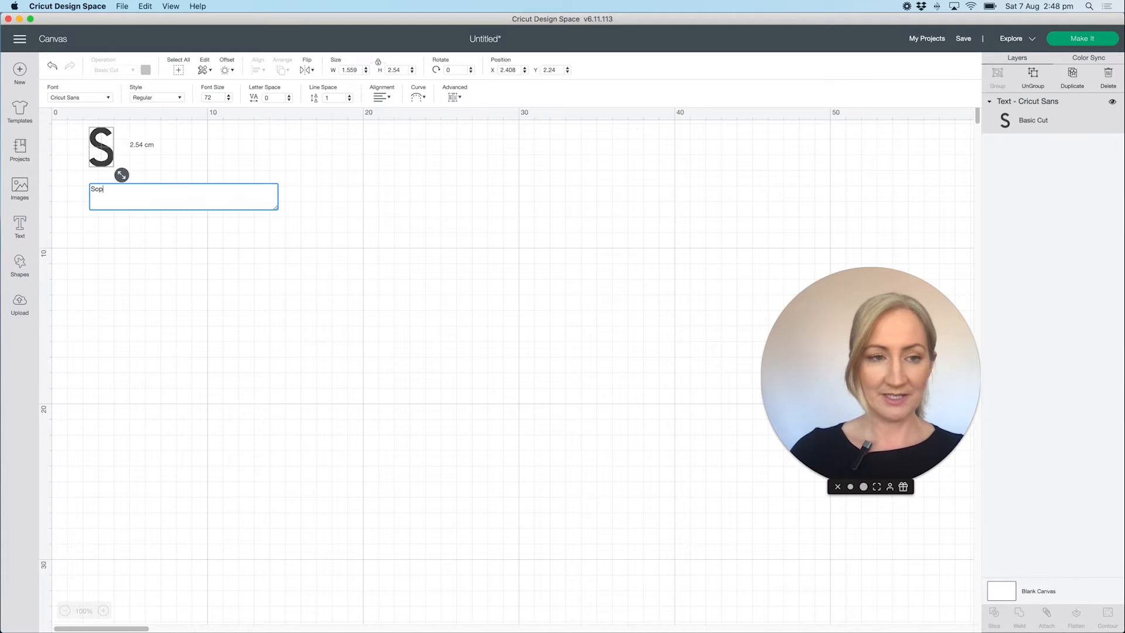
{"action": "type", "text": "hia"}
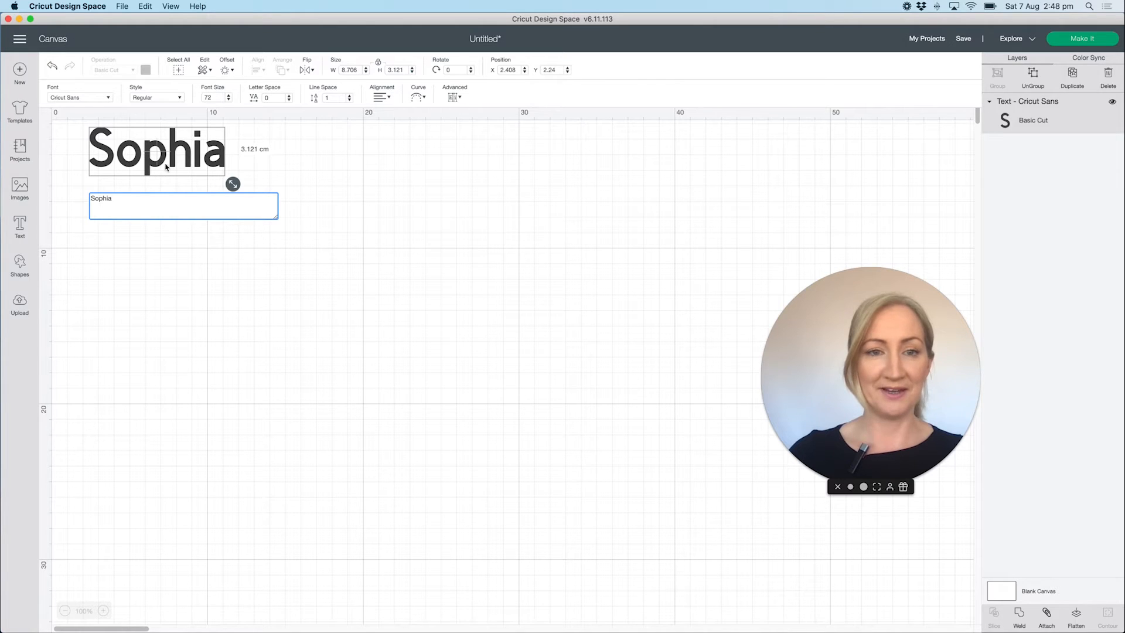
Step: Search the system fonts for "bab" and set the name's font to Babang
{"action": "left_click", "coordinate": [83, 99]}
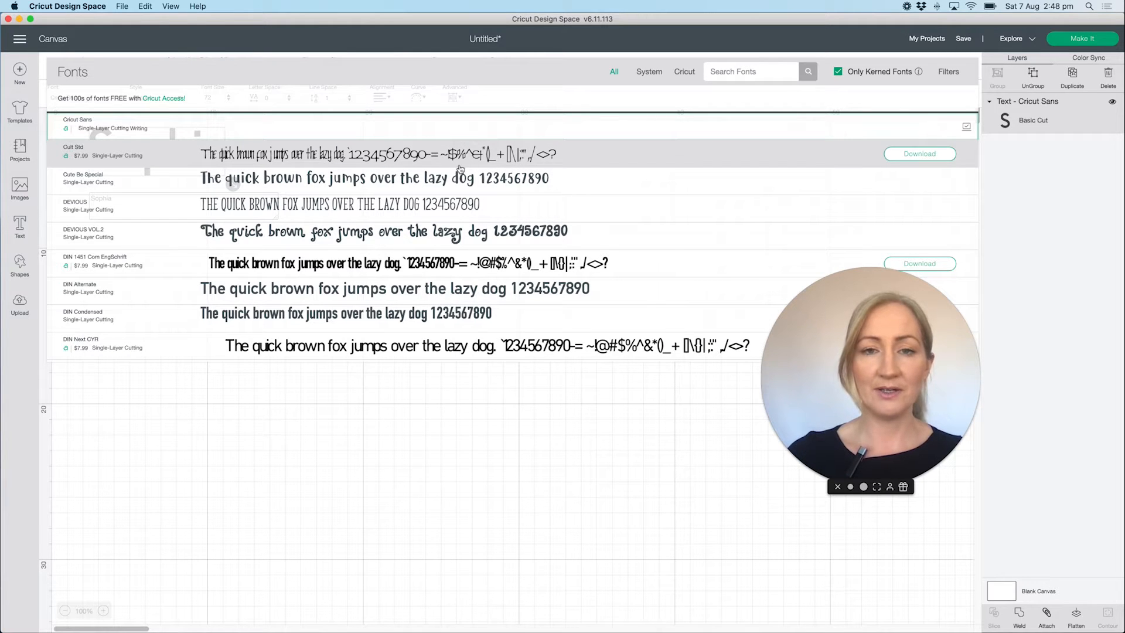
{"action": "left_click", "coordinate": [648, 75]}
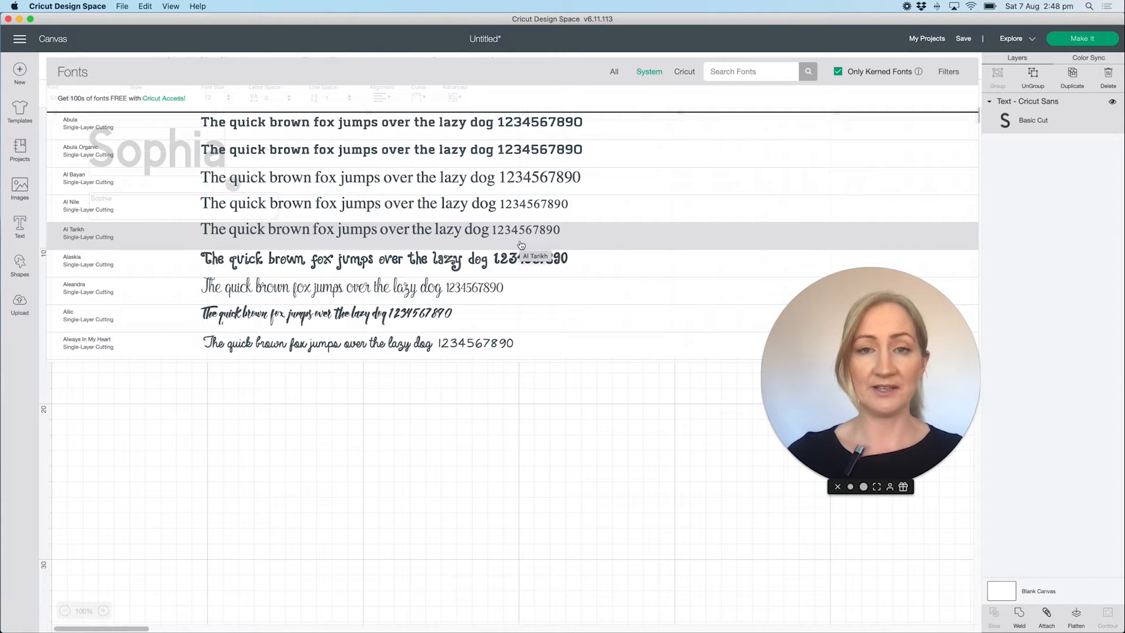
{"action": "left_click", "coordinate": [722, 73]}
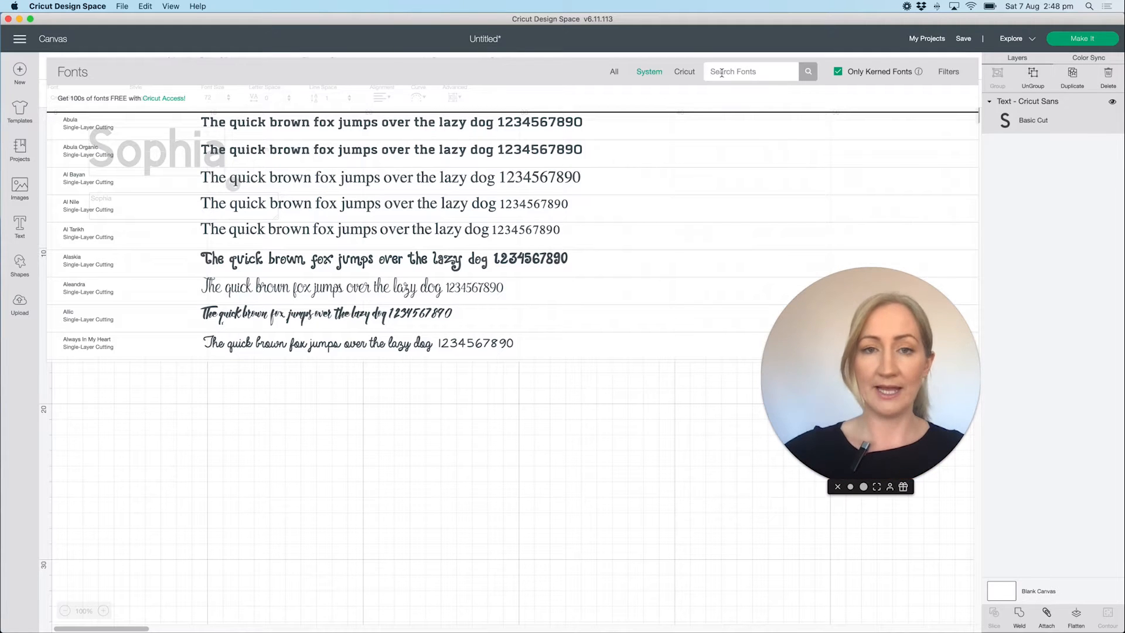
{"action": "type", "text": "bab"}
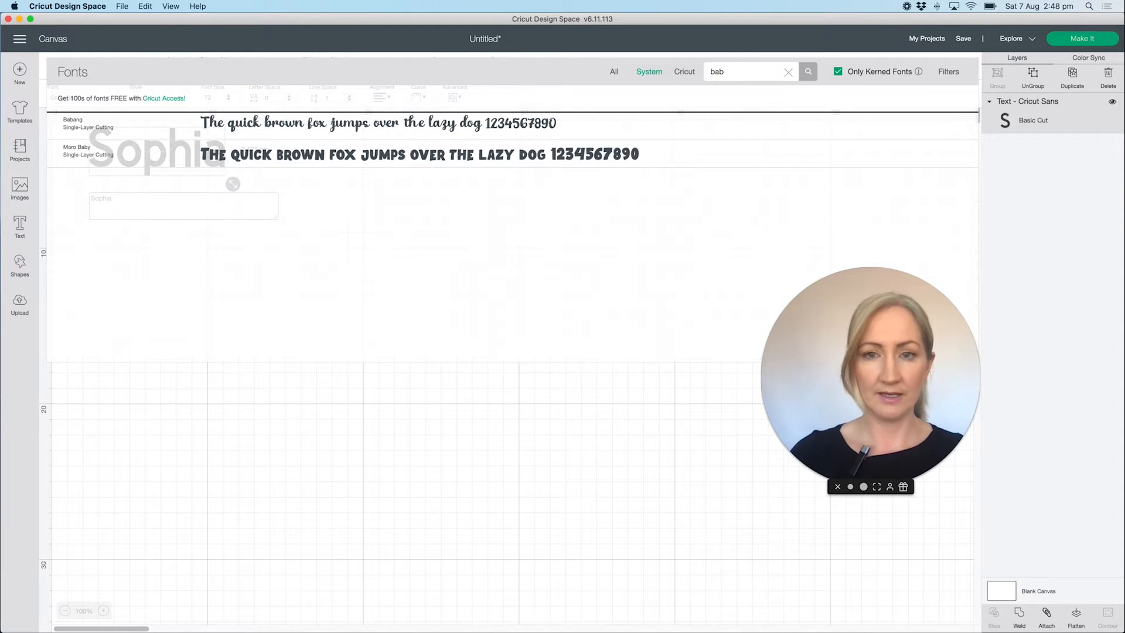
{"action": "left_click", "coordinate": [406, 123]}
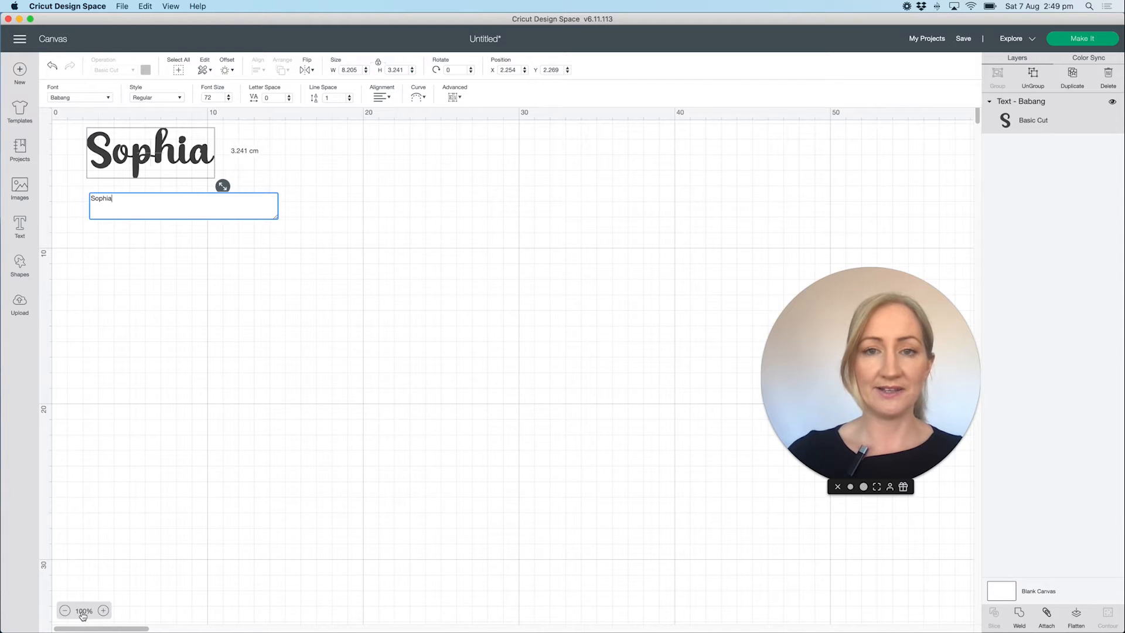
{"action": "left_click", "coordinate": [103, 611]}
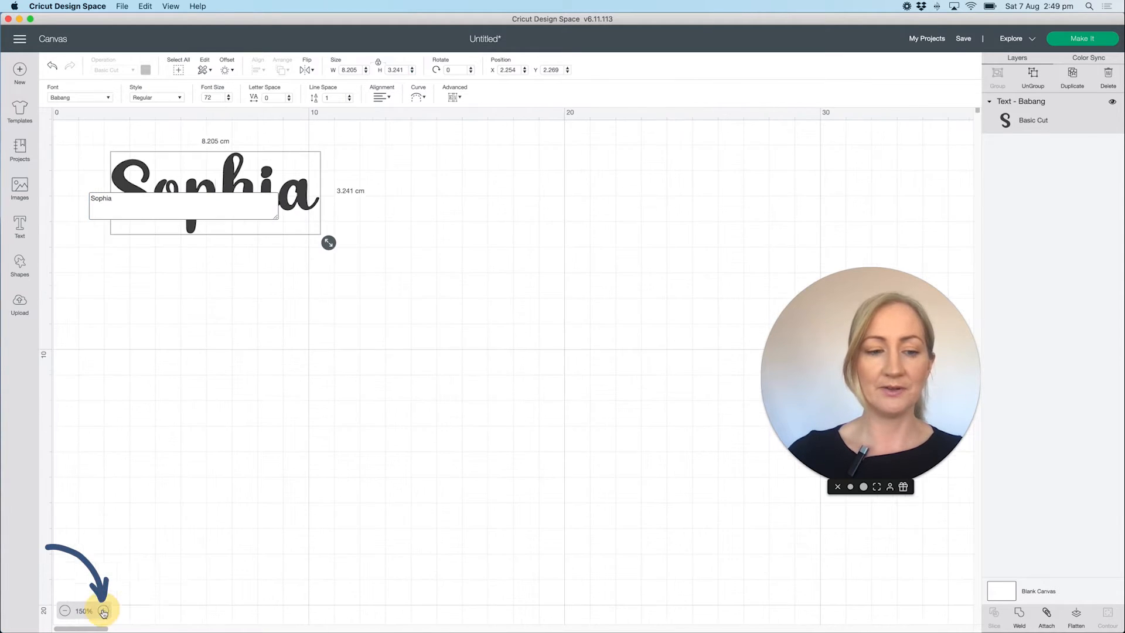
{"action": "left_click", "coordinate": [103, 610]}
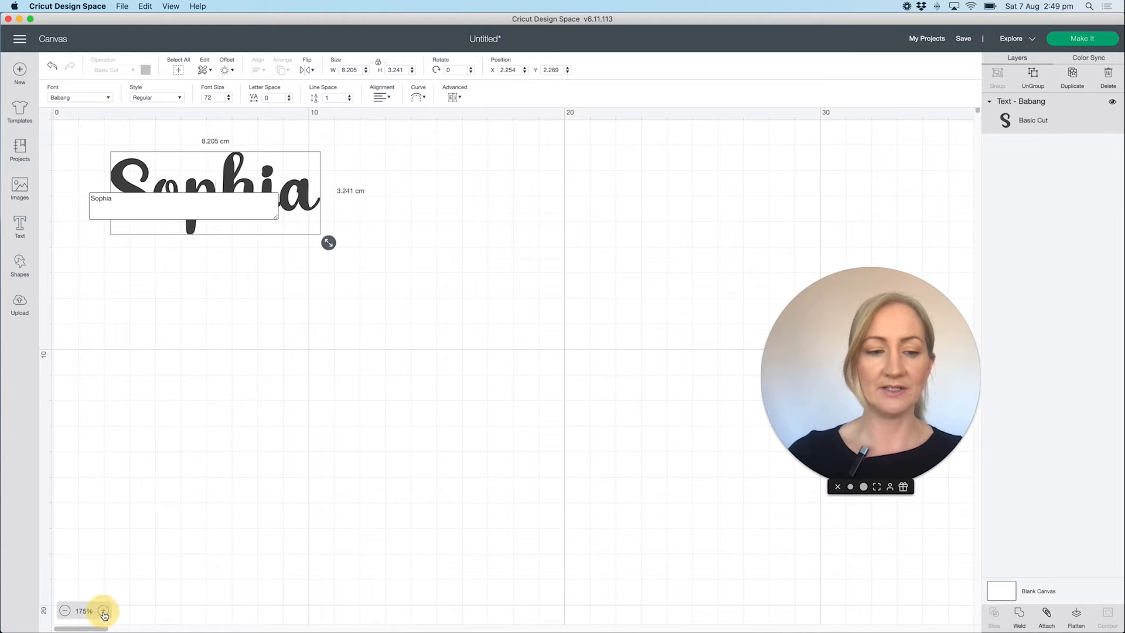
{"action": "left_click", "coordinate": [104, 611]}
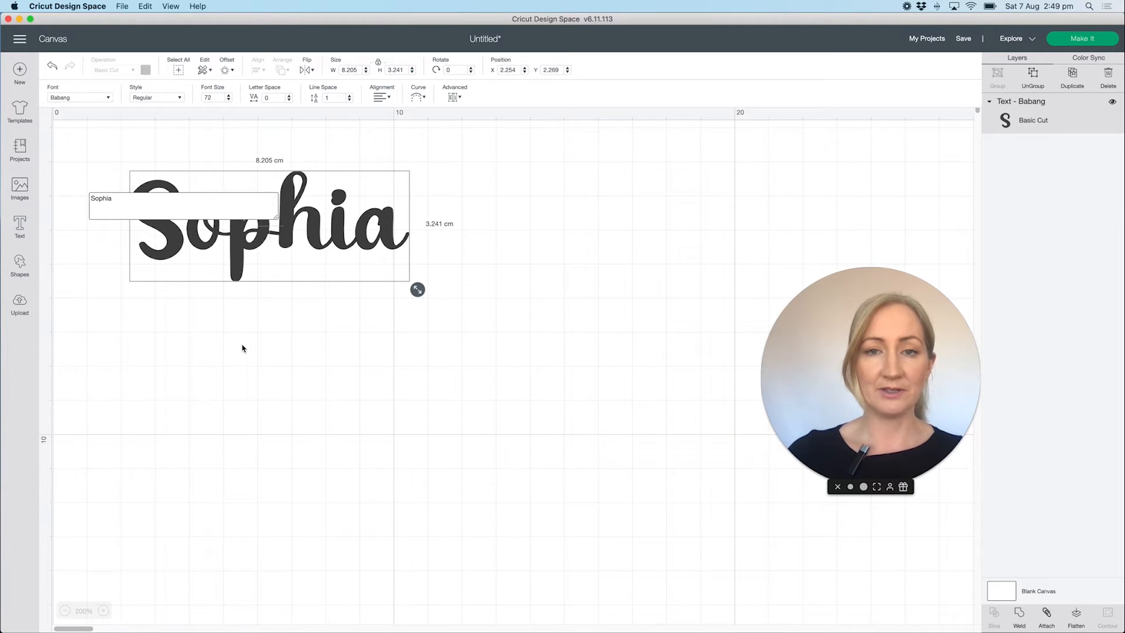
{"action": "left_click", "coordinate": [64, 611]}
{"action": "left_click", "coordinate": [64, 611]}
{"action": "left_click", "coordinate": [65, 610]}
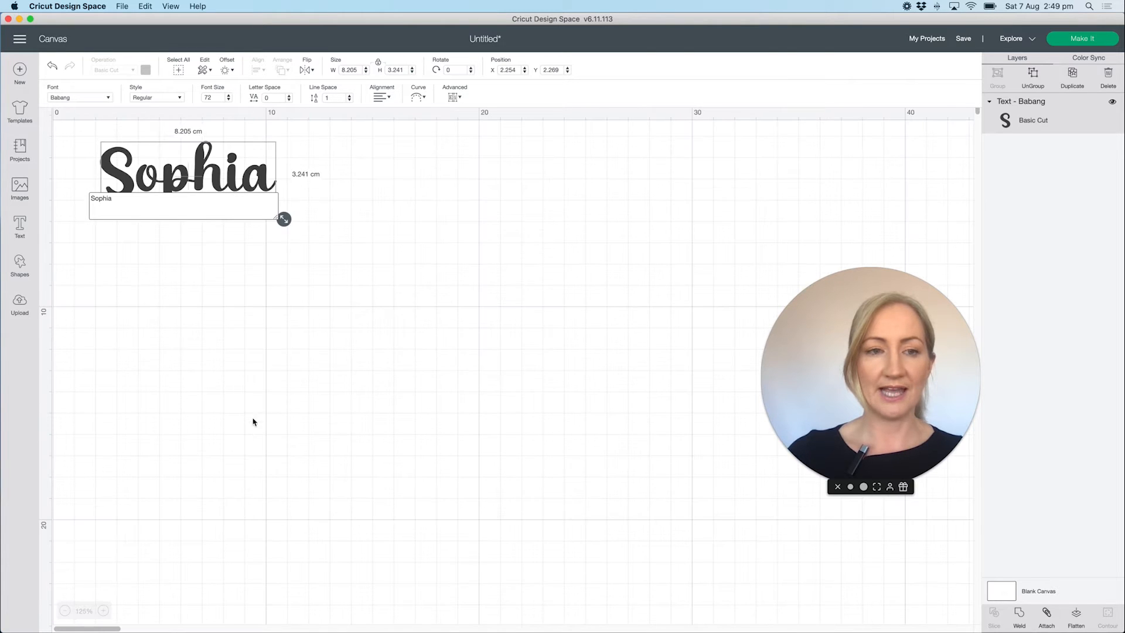
{"action": "left_click", "coordinate": [65, 611]}
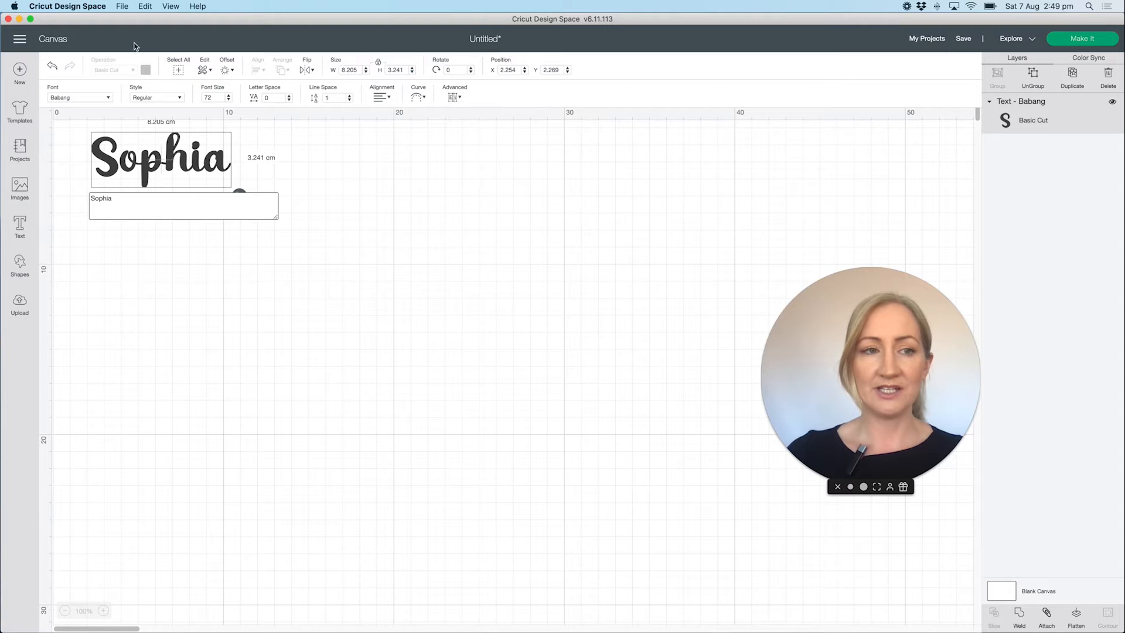
{"action": "left_click", "coordinate": [20, 40]}
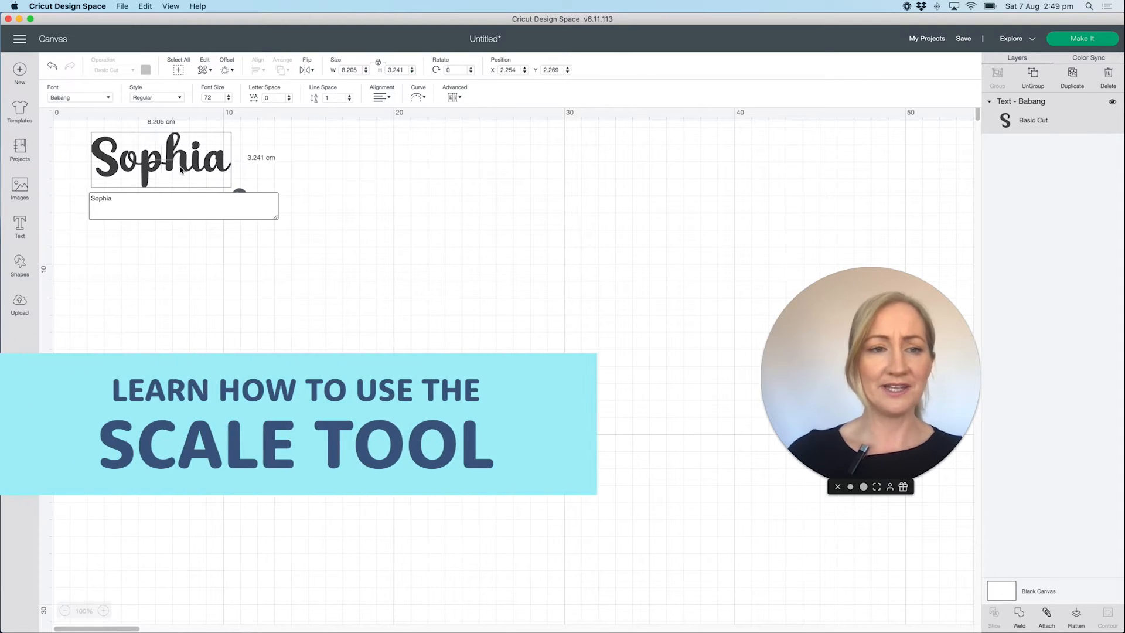
Step: Move the name slightly down and scale it proportionally to about 12.5 cm wide and 4.9 cm high
{"action": "left_click_drag", "start_coordinate": [161, 142], "coordinate": [165, 171]}
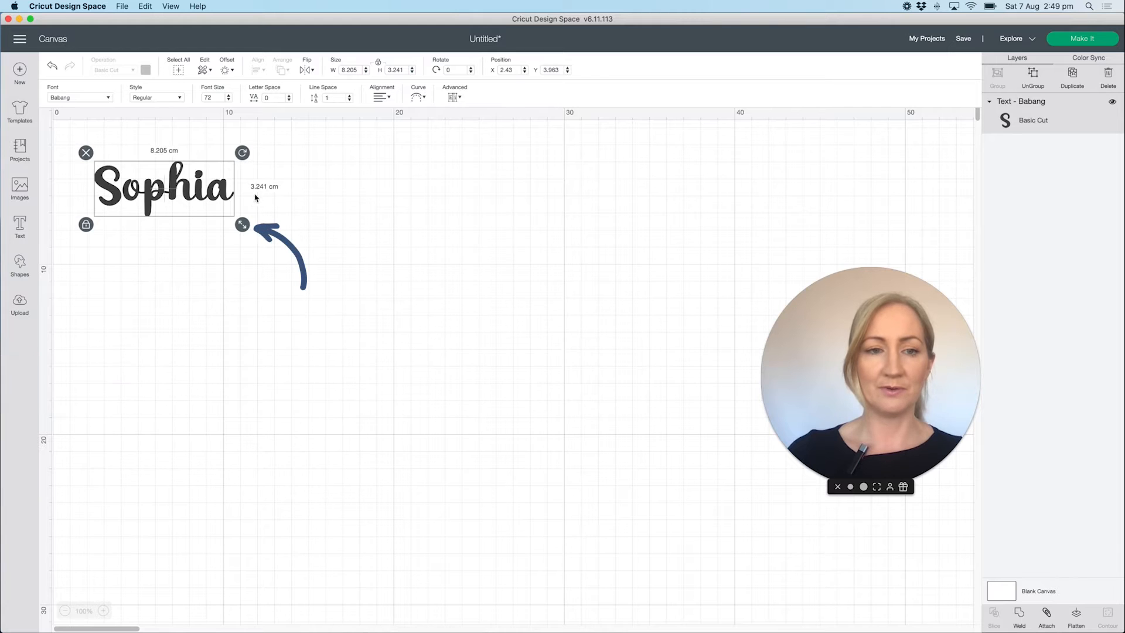
{"action": "left_click_drag", "start_coordinate": [242, 225], "coordinate": [269, 237]}
{"action": "left_click_drag", "start_coordinate": [352, 285], "coordinate": [454, 308]}
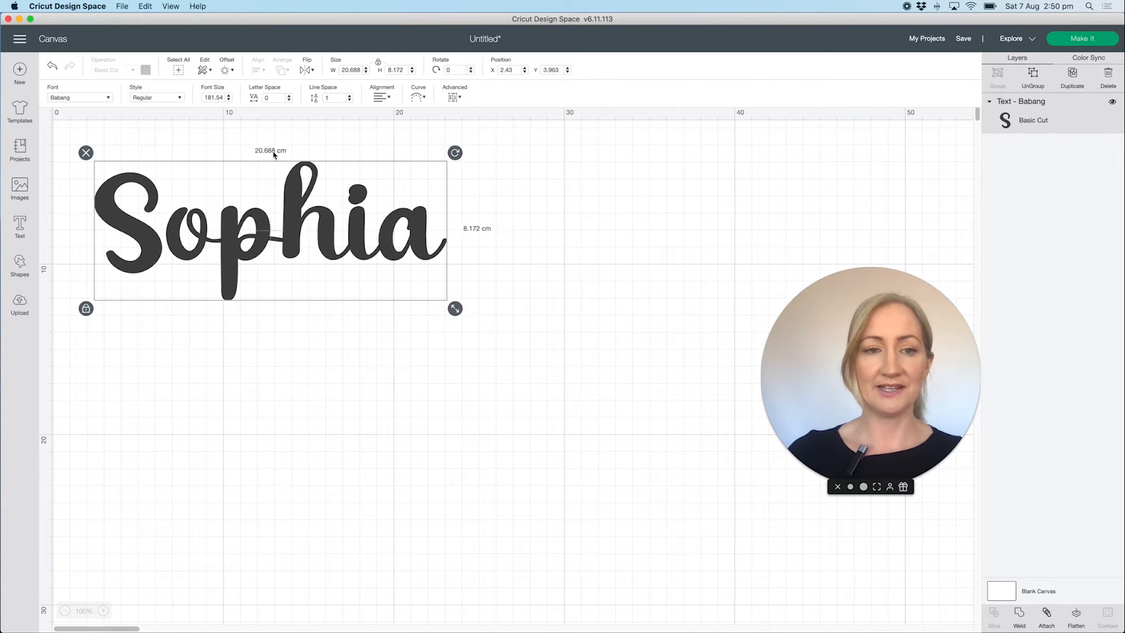
{"action": "left_click_drag", "start_coordinate": [455, 309], "coordinate": [262, 218]}
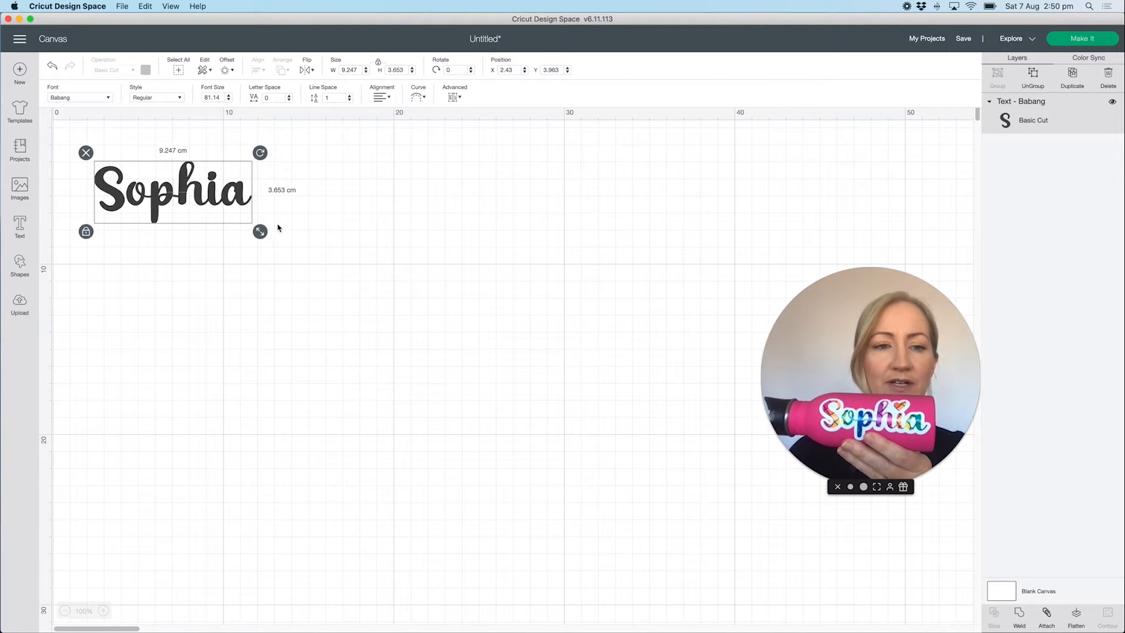
{"action": "left_click_drag", "start_coordinate": [259, 232], "coordinate": [298, 257]}
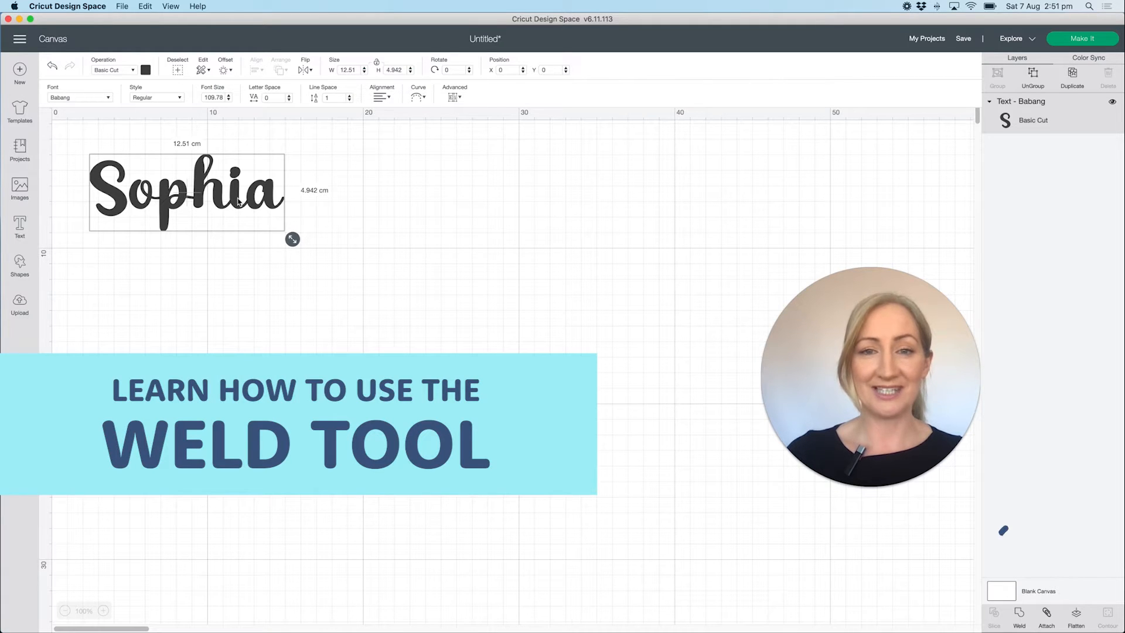
Step: Weld the letters of the name into one shape and select the welded result
{"action": "left_click", "coordinate": [1020, 620]}
{"action": "left_click", "coordinate": [442, 236]}
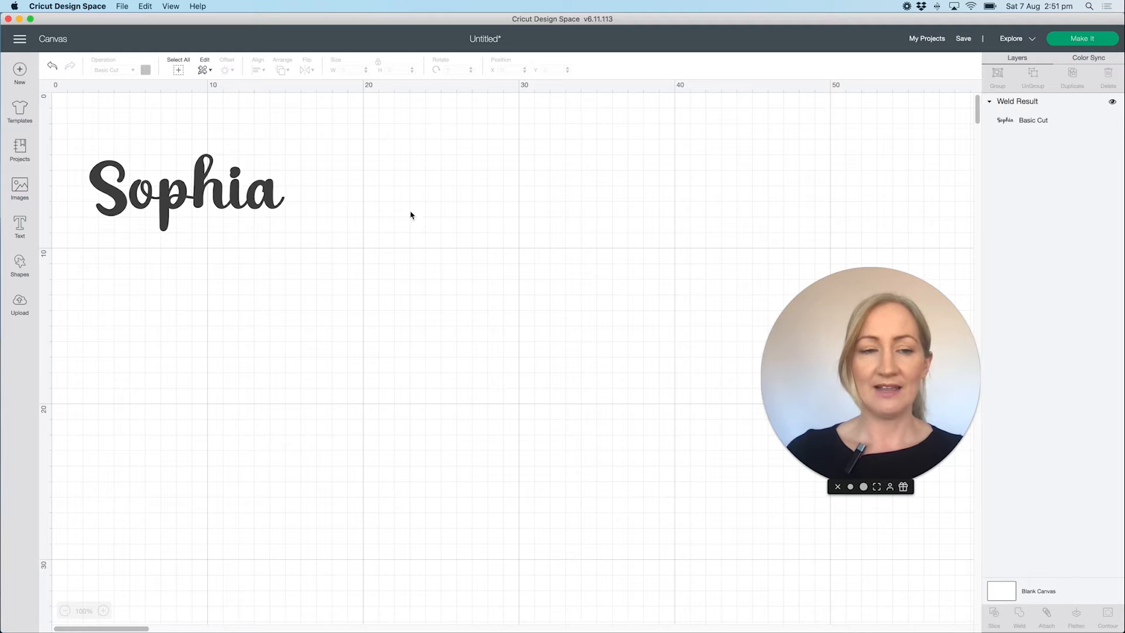
{"action": "left_click", "coordinate": [148, 200]}
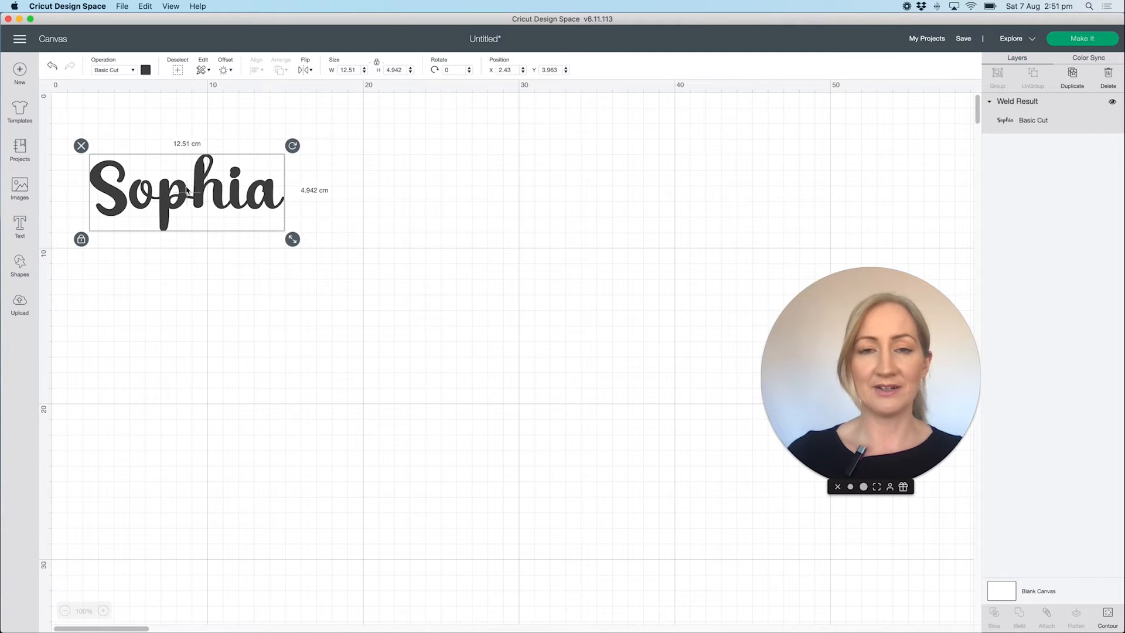
Step: Try moving the welded name around the cutting mat and rotating it upright in the cut preview, and cancel back to the canvas
{"action": "left_click", "coordinate": [1080, 40]}
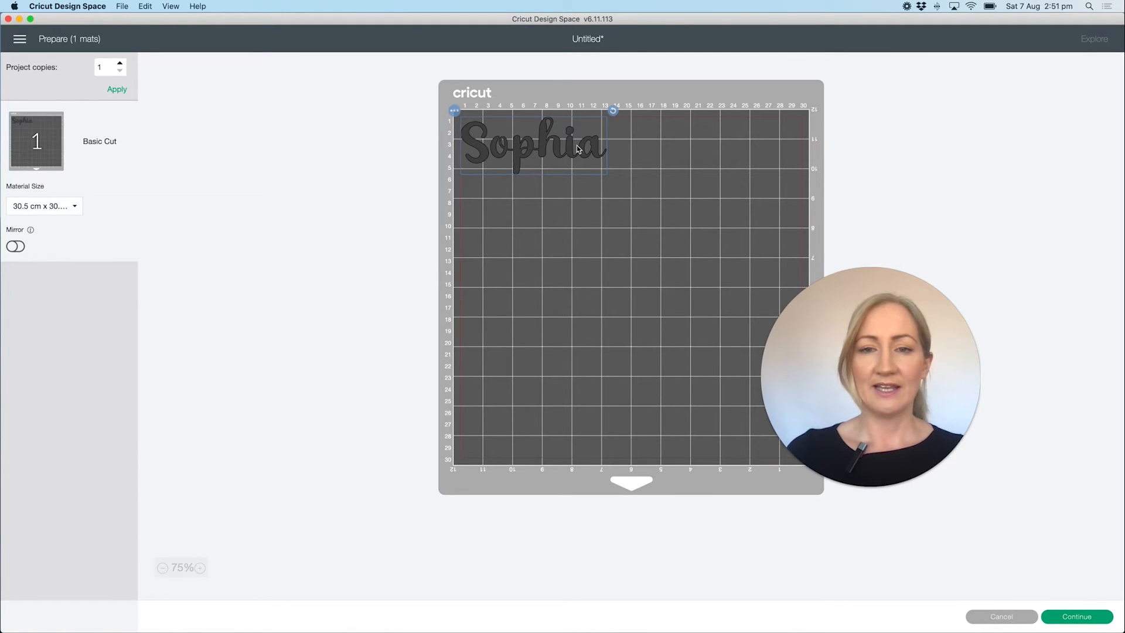
{"action": "left_click_drag", "start_coordinate": [577, 150], "coordinate": [640, 243]}
{"action": "left_click_drag", "start_coordinate": [707, 202], "coordinate": [593, 161]}
{"action": "left_click_drag", "start_coordinate": [626, 237], "coordinate": [761, 202]}
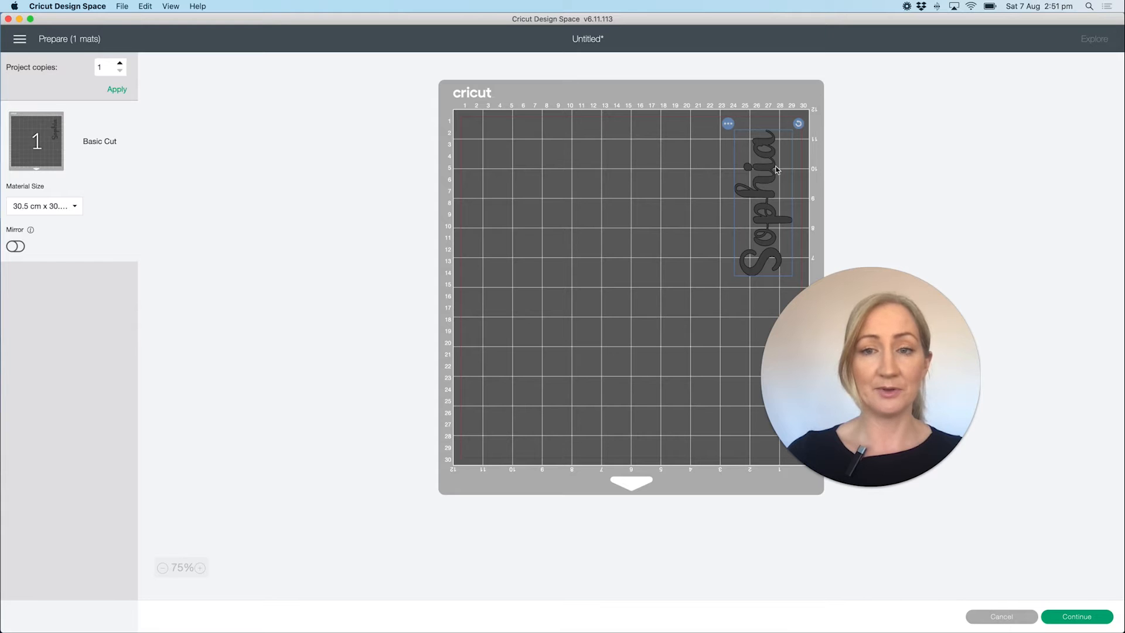
{"action": "left_click", "coordinate": [1002, 617]}
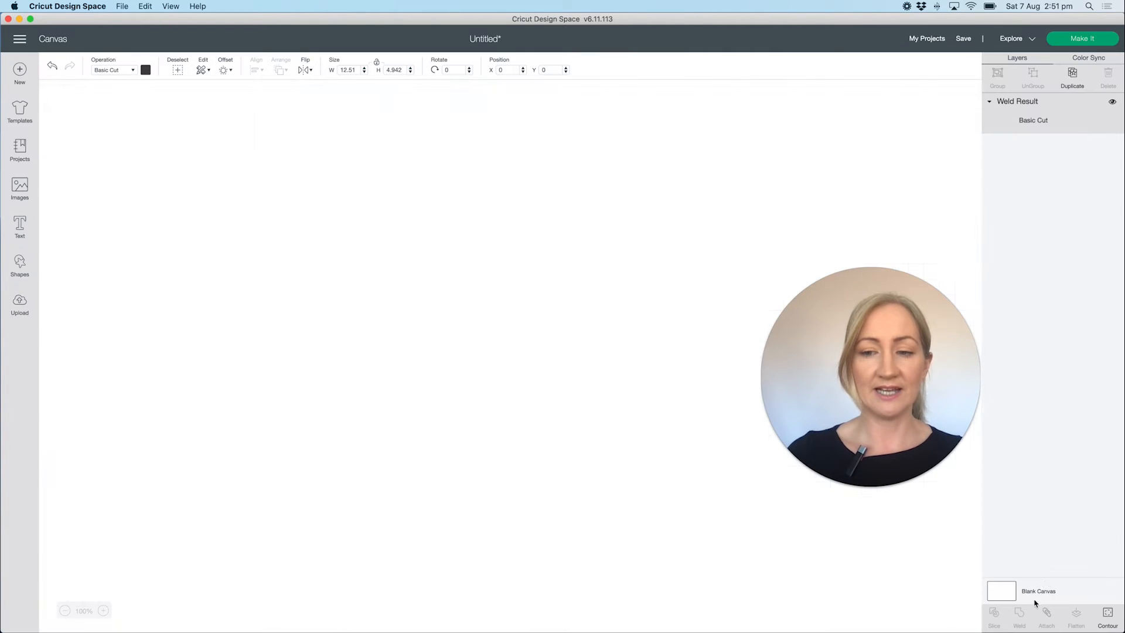
Step: Enlarge the welded name slightly to about 12.8 cm wide and 5.1 cm high and shift its position
{"action": "left_click_drag", "start_coordinate": [292, 239], "coordinate": [298, 202]}
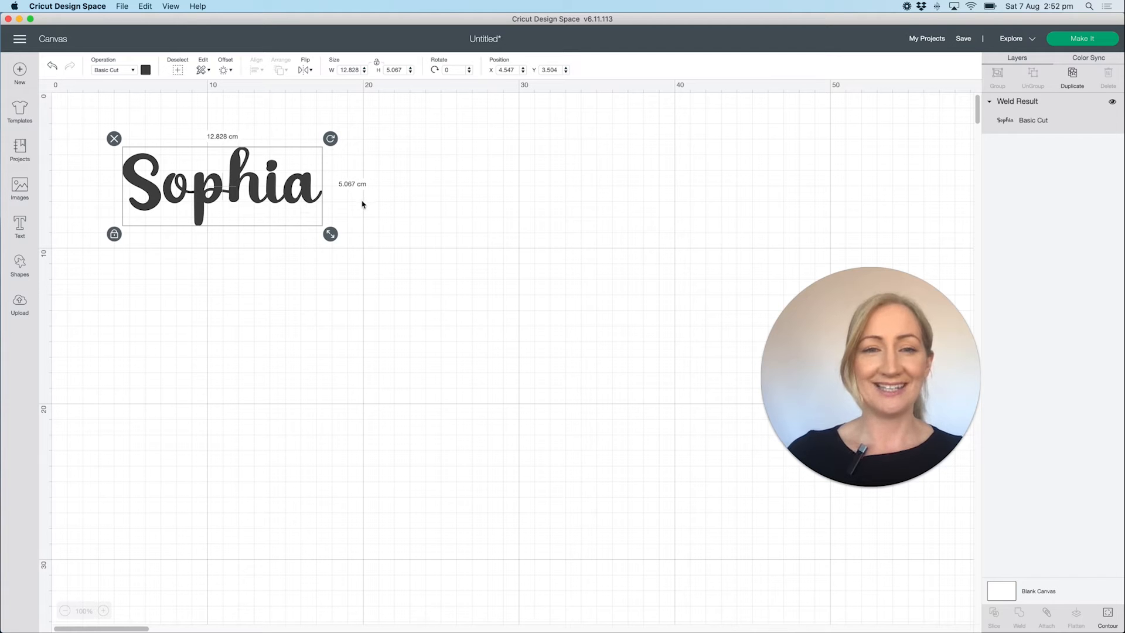
{"action": "left_click", "coordinate": [225, 71]}
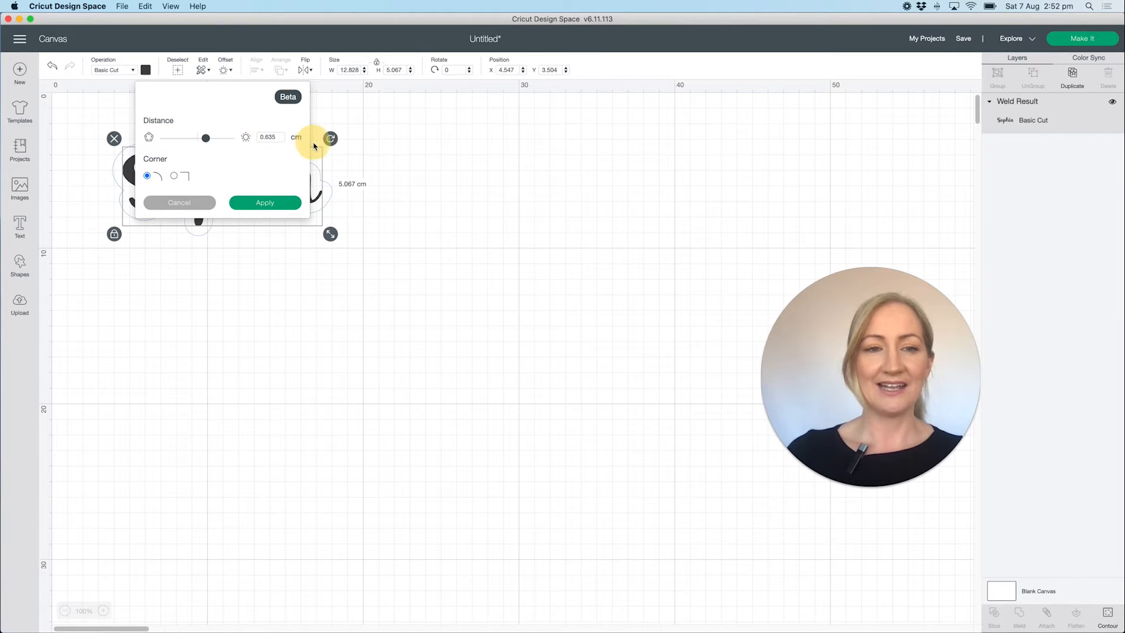
{"action": "left_click_drag", "start_coordinate": [206, 139], "coordinate": [221, 139]}
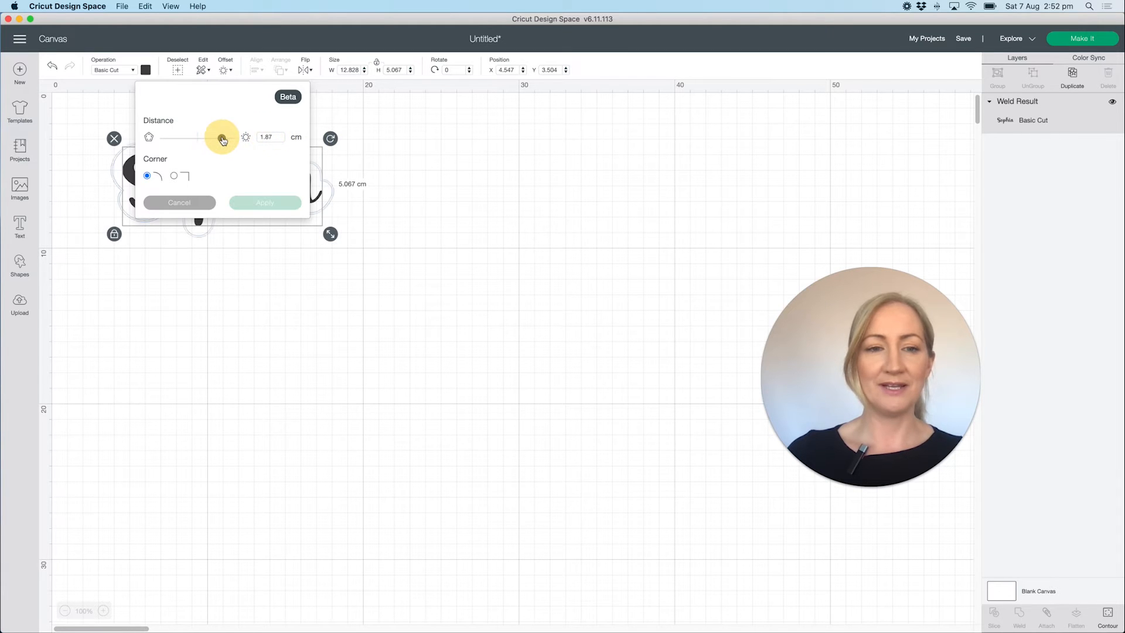
{"action": "left_click", "coordinate": [187, 202]}
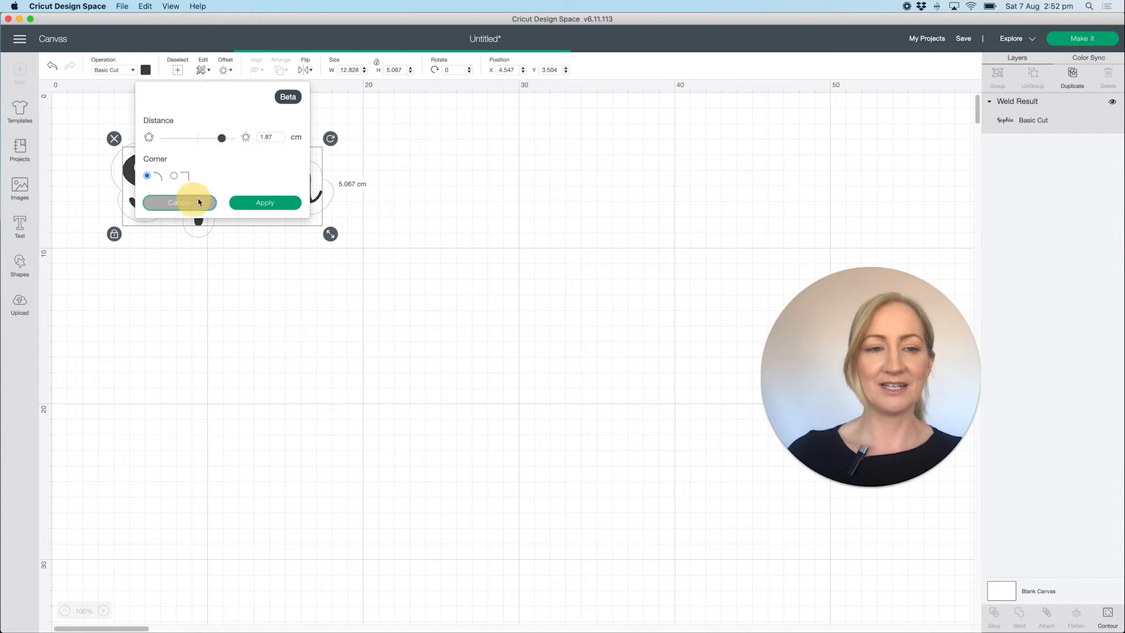
Step: Move the welded name toward the middle of the canvas and apply a 0.353 cm offset with rounded corners
{"action": "left_click_drag", "start_coordinate": [231, 196], "coordinate": [456, 234]}
{"action": "left_click", "coordinate": [225, 70]}
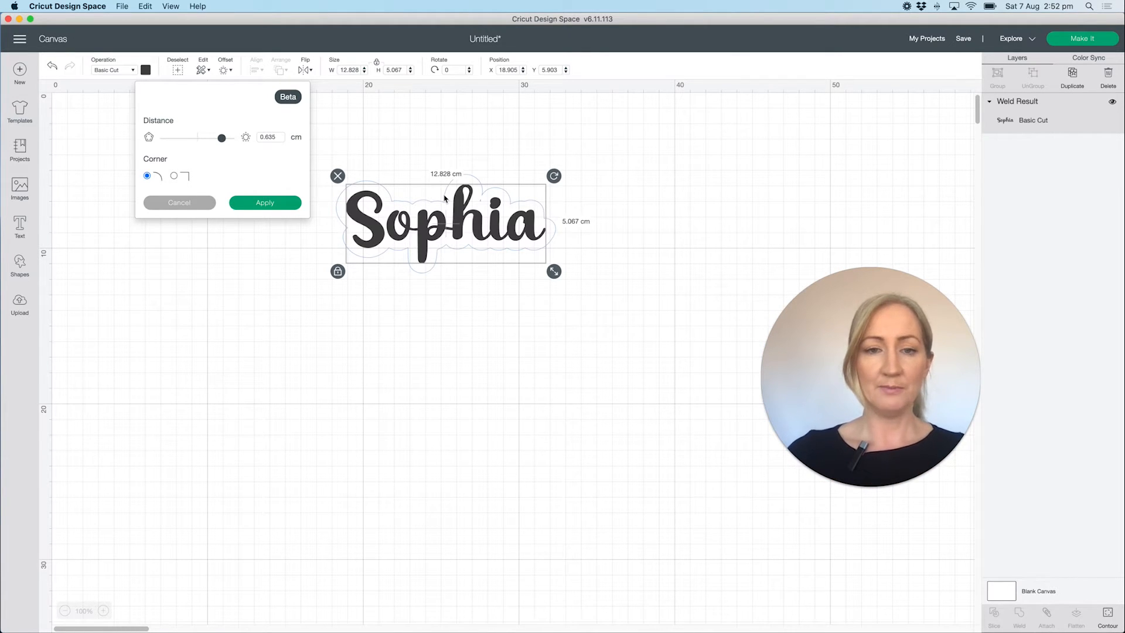
{"action": "left_click", "coordinate": [220, 138]}
{"action": "left_click_drag", "start_coordinate": [217, 141], "coordinate": [203, 142]}
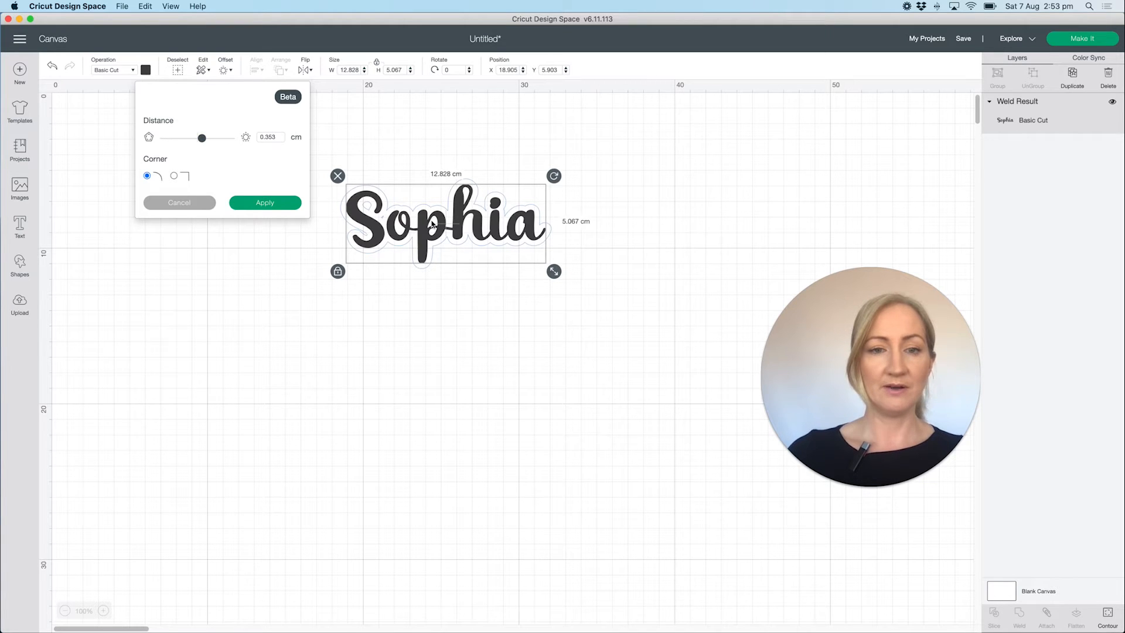
{"action": "left_click", "coordinate": [272, 204]}
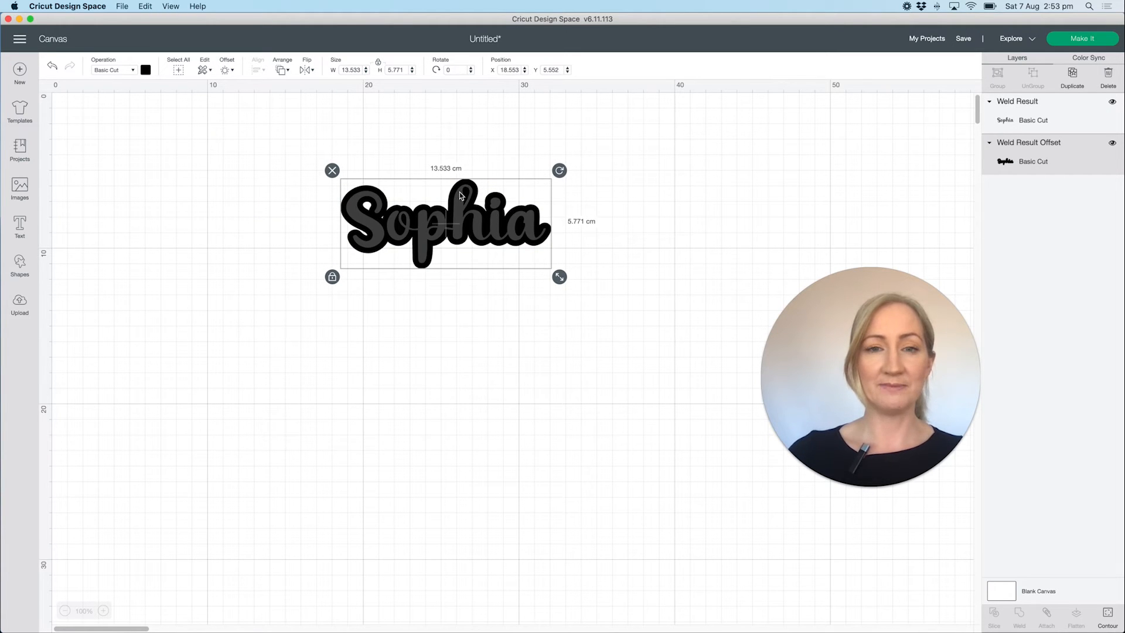
Step: Inspect the Weld Result and Weld Result Offset layers by selecting each, and hide and show the Weld Result layer
{"action": "left_click", "coordinate": [1026, 120]}
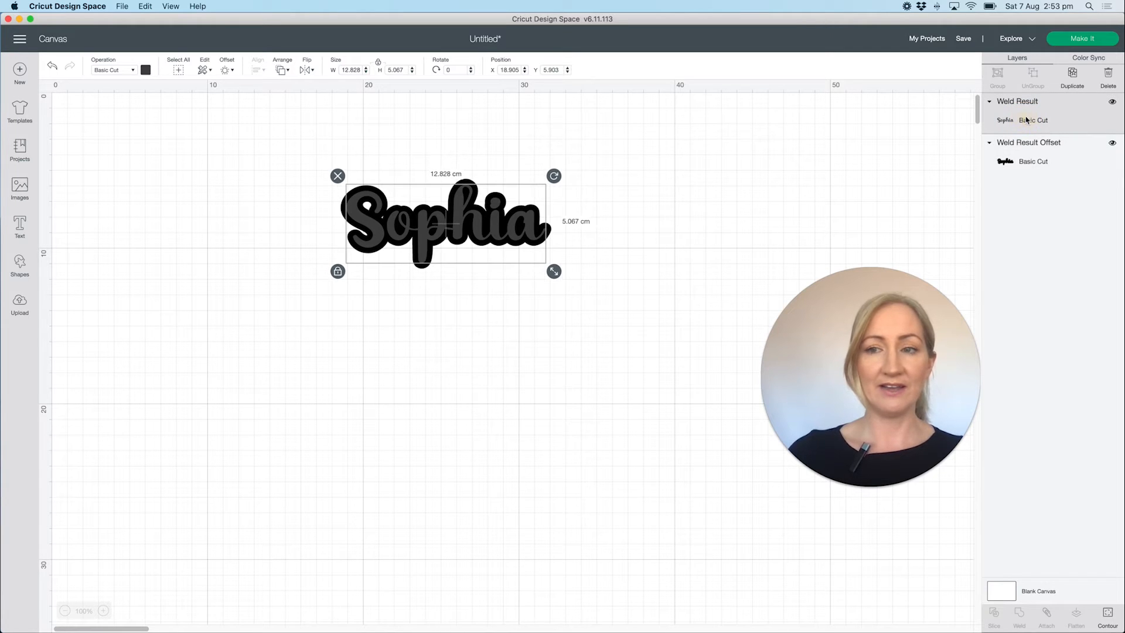
{"action": "left_click", "coordinate": [1031, 162]}
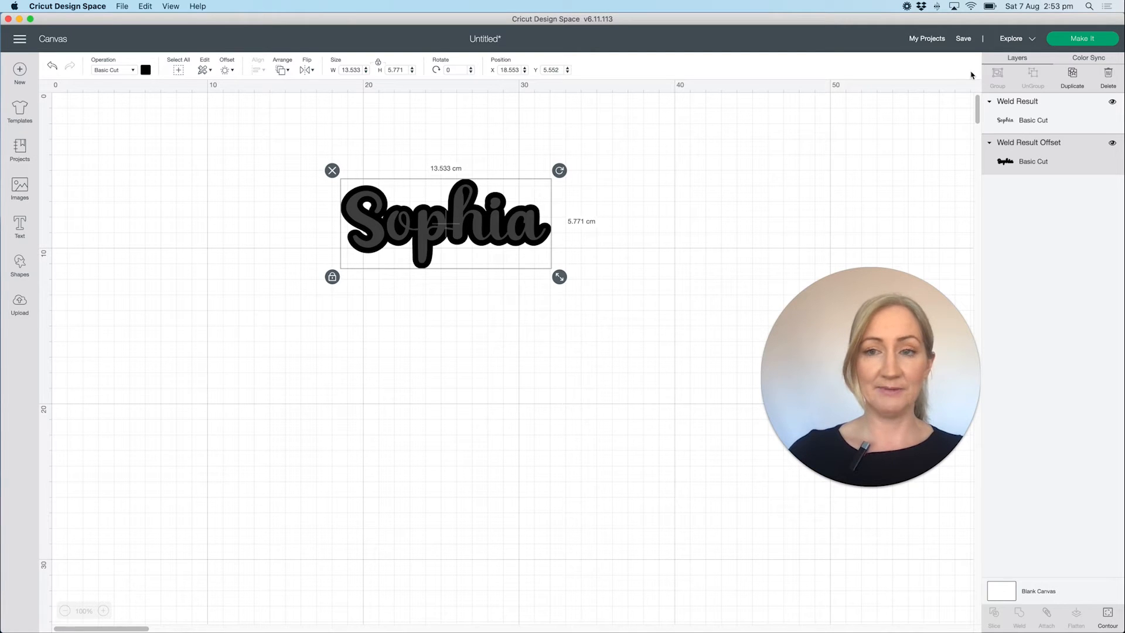
{"action": "left_click", "coordinate": [1034, 117]}
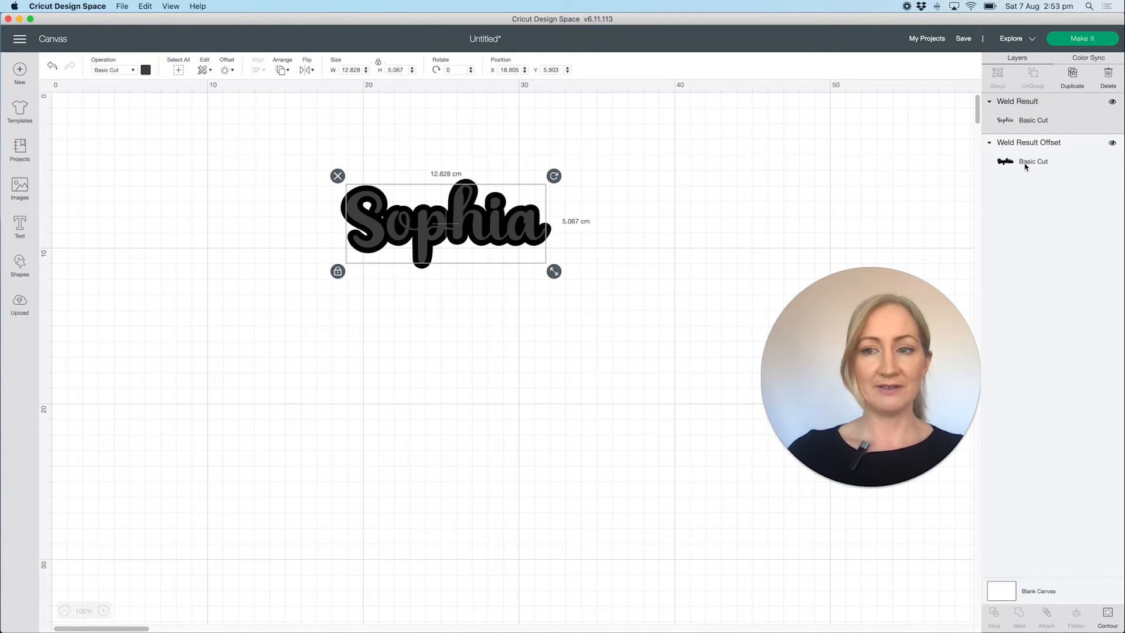
{"action": "left_click", "coordinate": [1113, 105]}
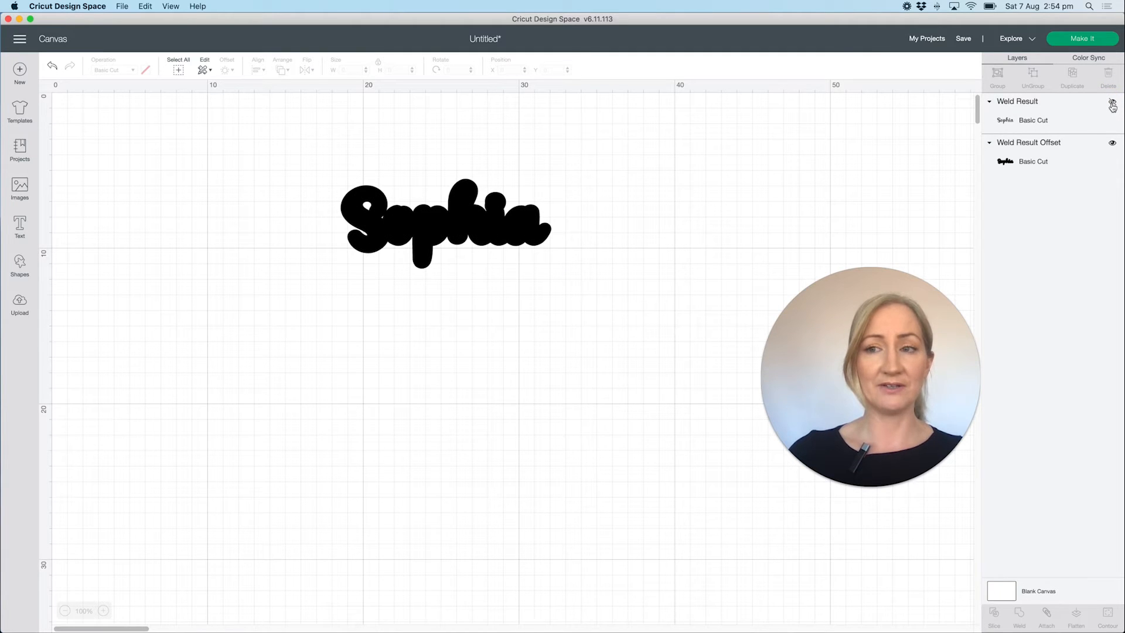
{"action": "left_click", "coordinate": [1112, 105]}
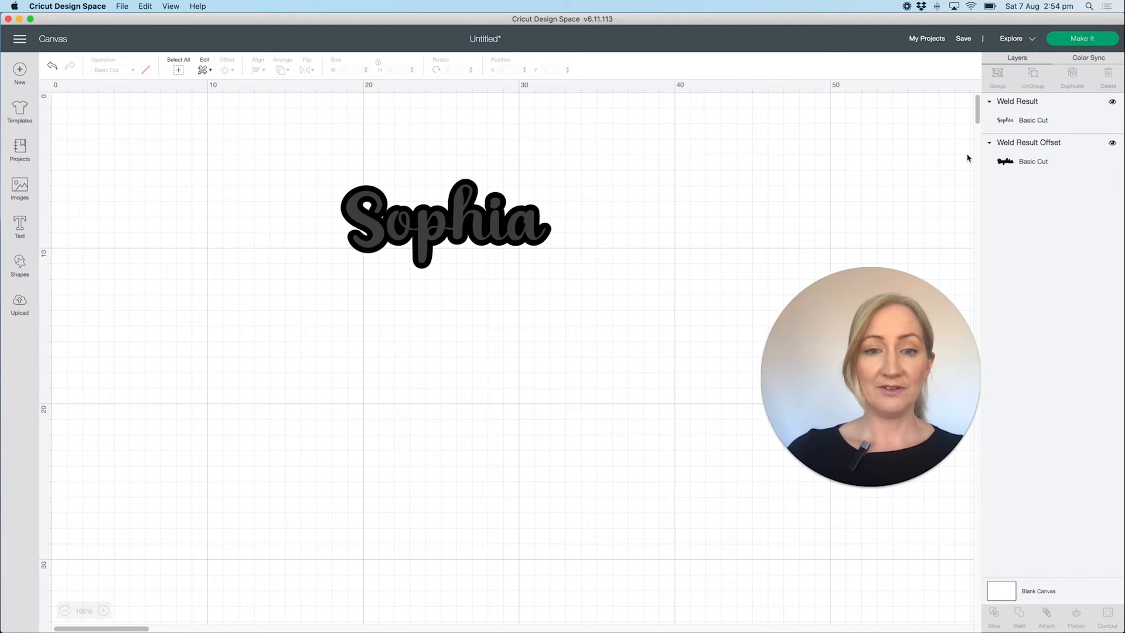
Step: Recolour the Weld Result Offset layer purple and the Weld Result name layer light blue
{"action": "left_click", "coordinate": [1027, 163]}
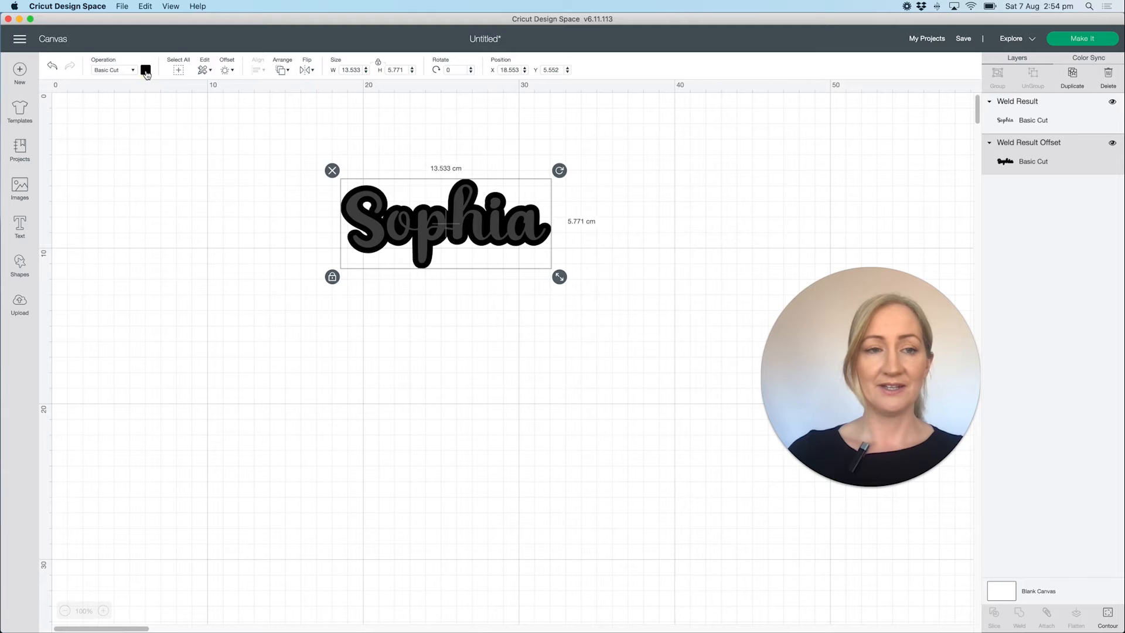
{"action": "left_click", "coordinate": [146, 71]}
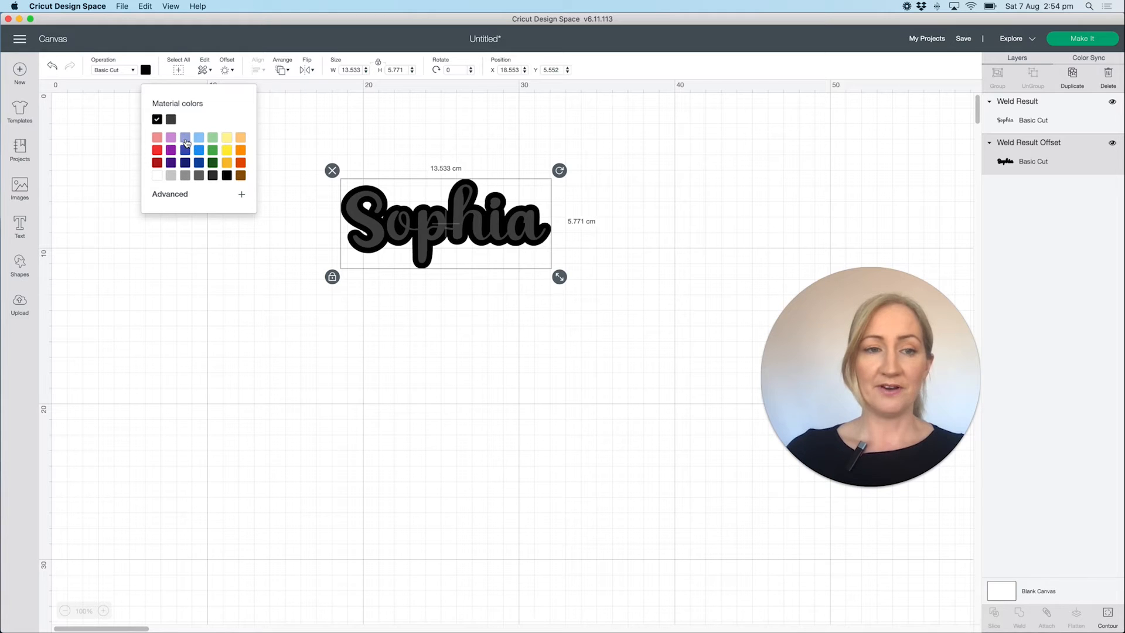
{"action": "left_click", "coordinate": [170, 151]}
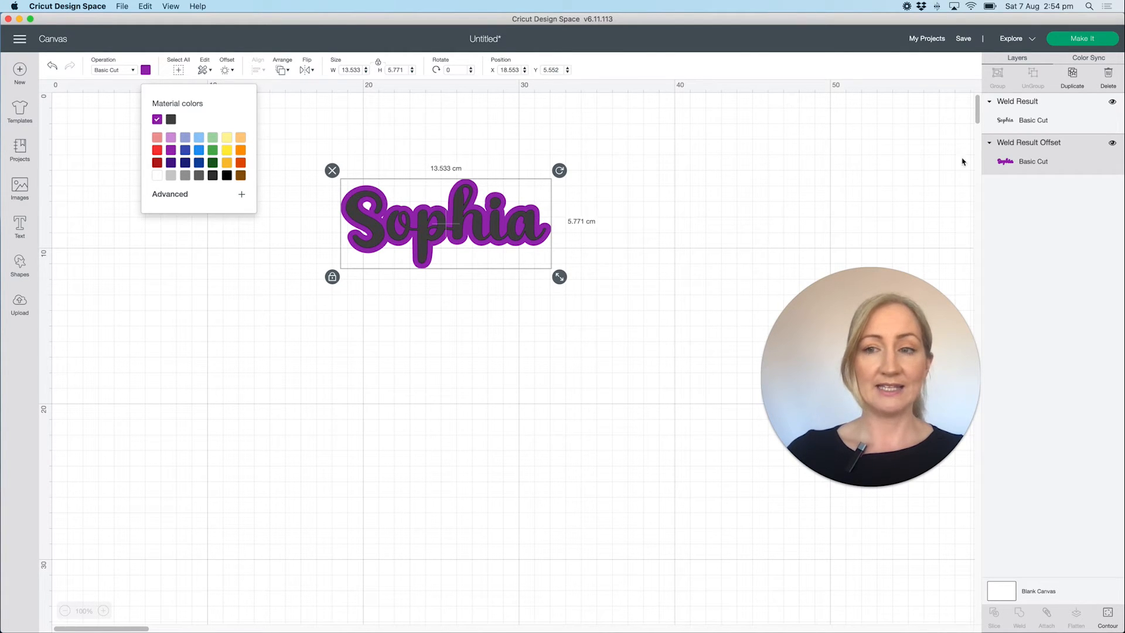
{"action": "left_click", "coordinate": [1018, 124]}
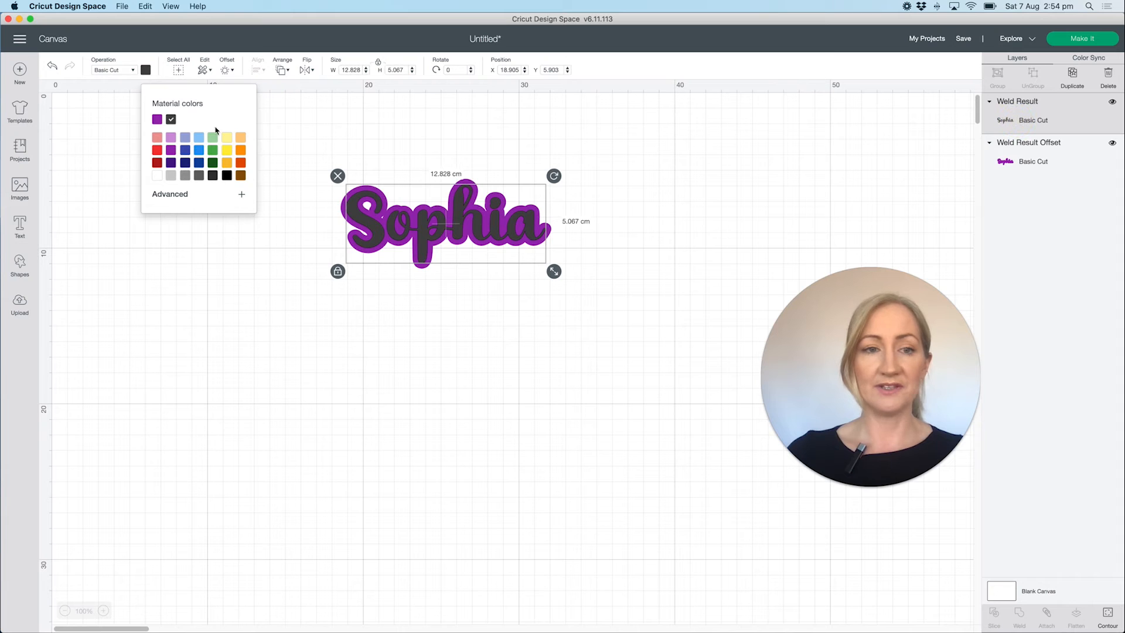
{"action": "left_click", "coordinate": [199, 139]}
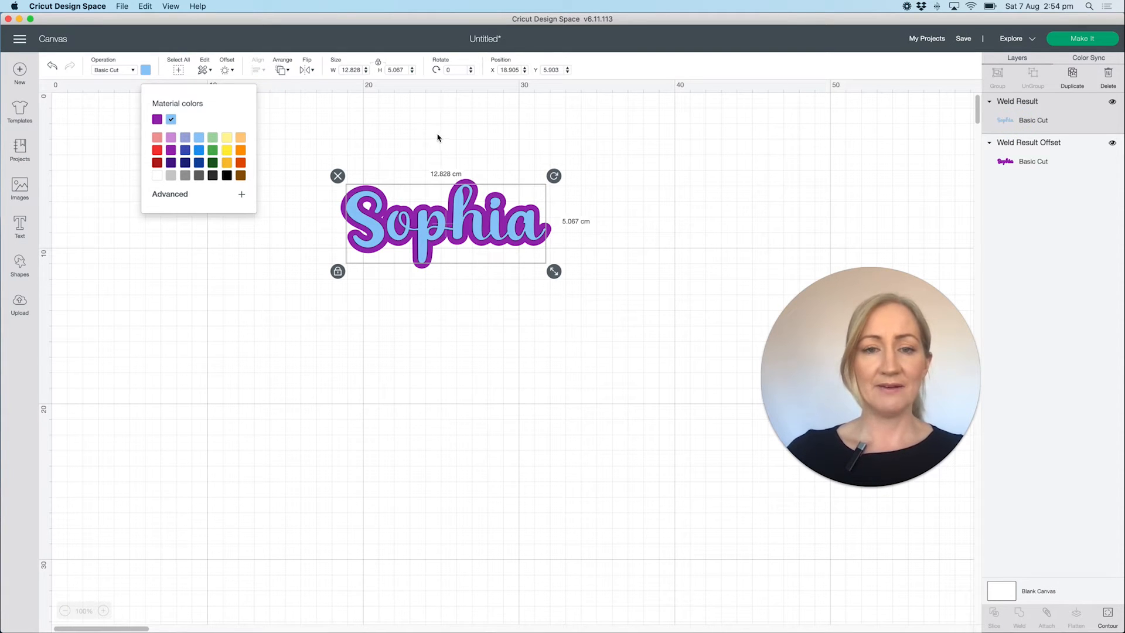
{"action": "left_click", "coordinate": [400, 143]}
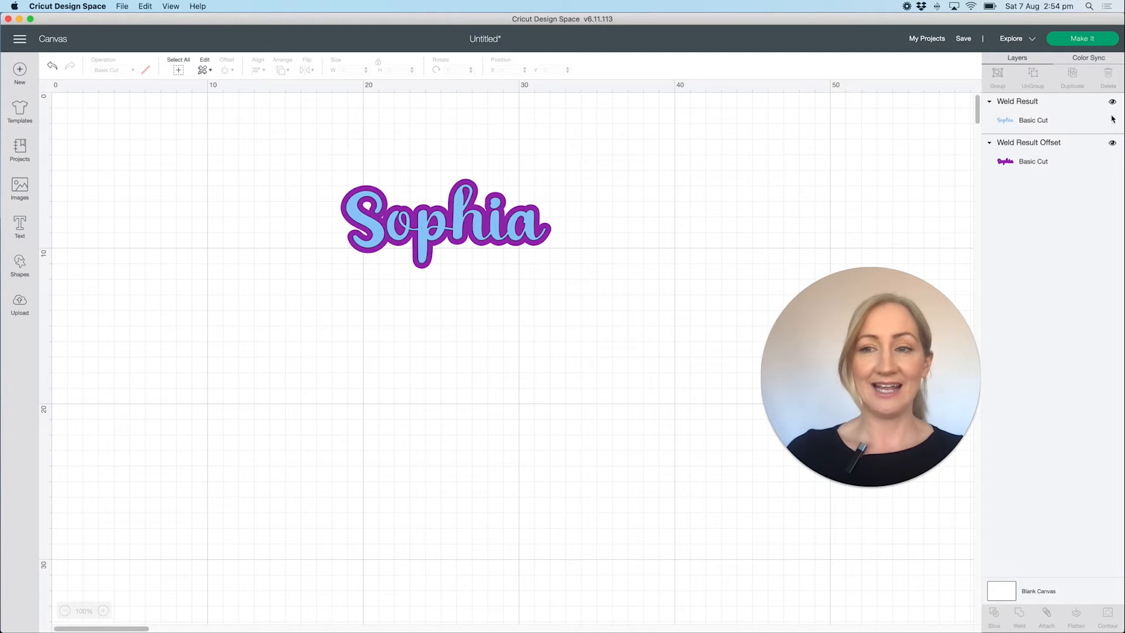
Step: Preview the cutting mats for the name and its offset, and cancel back to the canvas
{"action": "left_click", "coordinate": [1086, 40]}
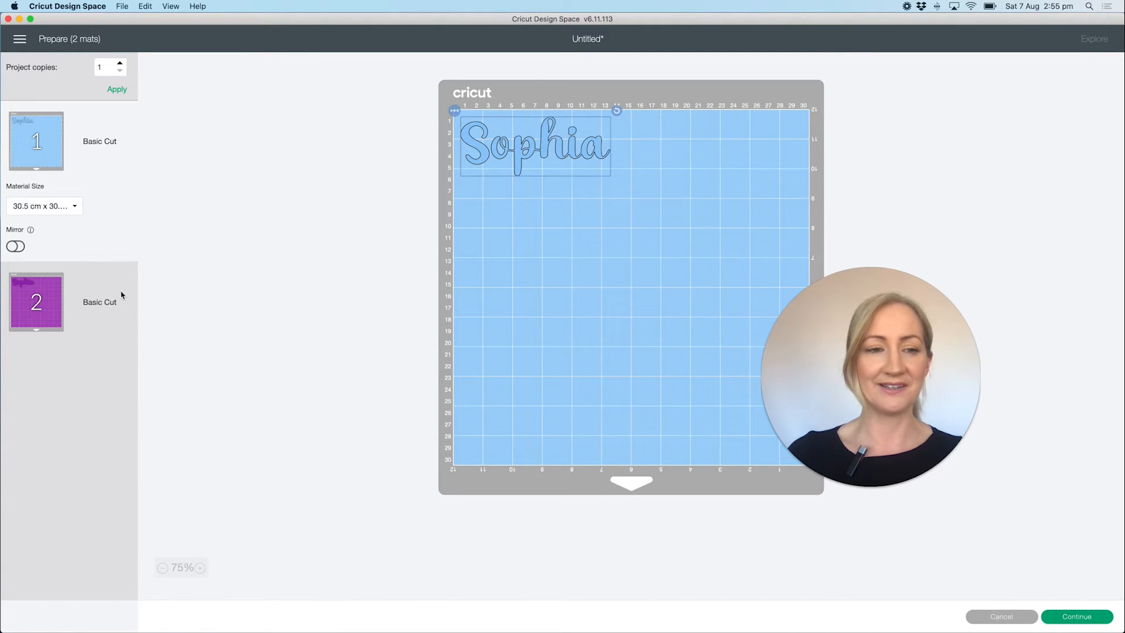
{"action": "left_click", "coordinate": [26, 308]}
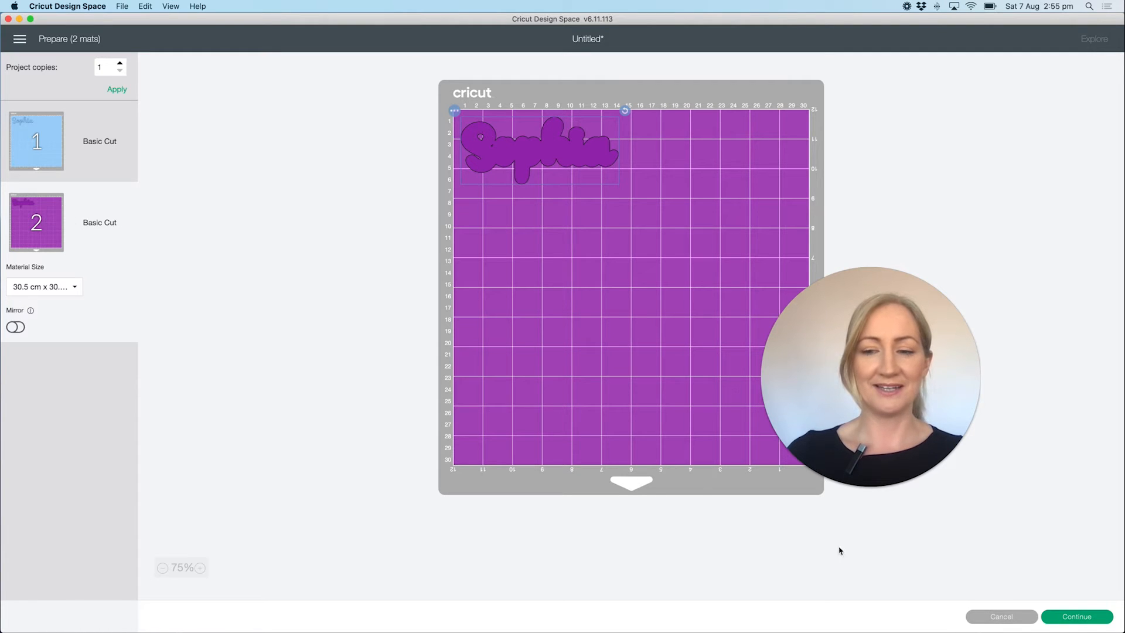
{"action": "left_click", "coordinate": [1002, 617]}
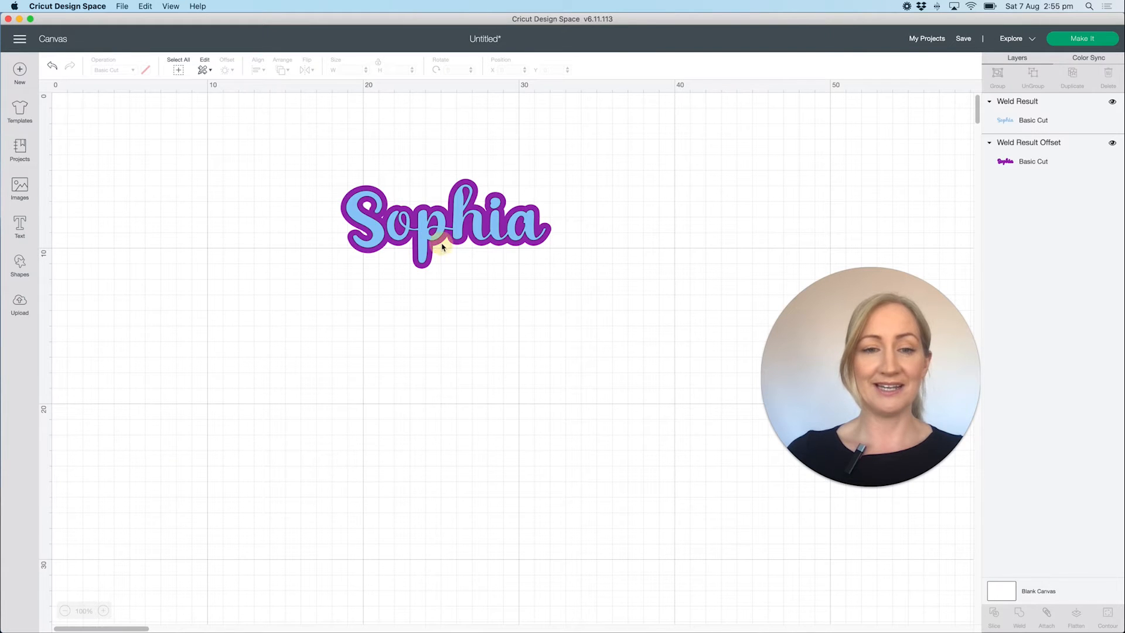
Step: Hide all inner contours of the Weld Result Offset layer with the Contour tool
{"action": "left_click", "coordinate": [441, 245]}
{"action": "left_click", "coordinate": [1027, 158]}
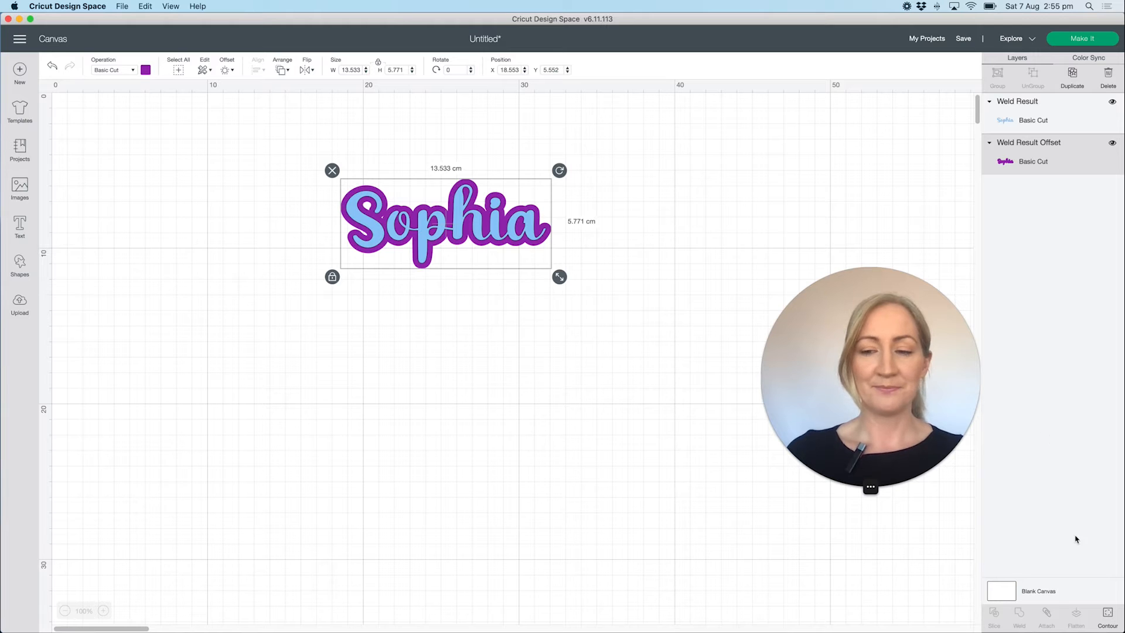
{"action": "left_click", "coordinate": [1109, 615]}
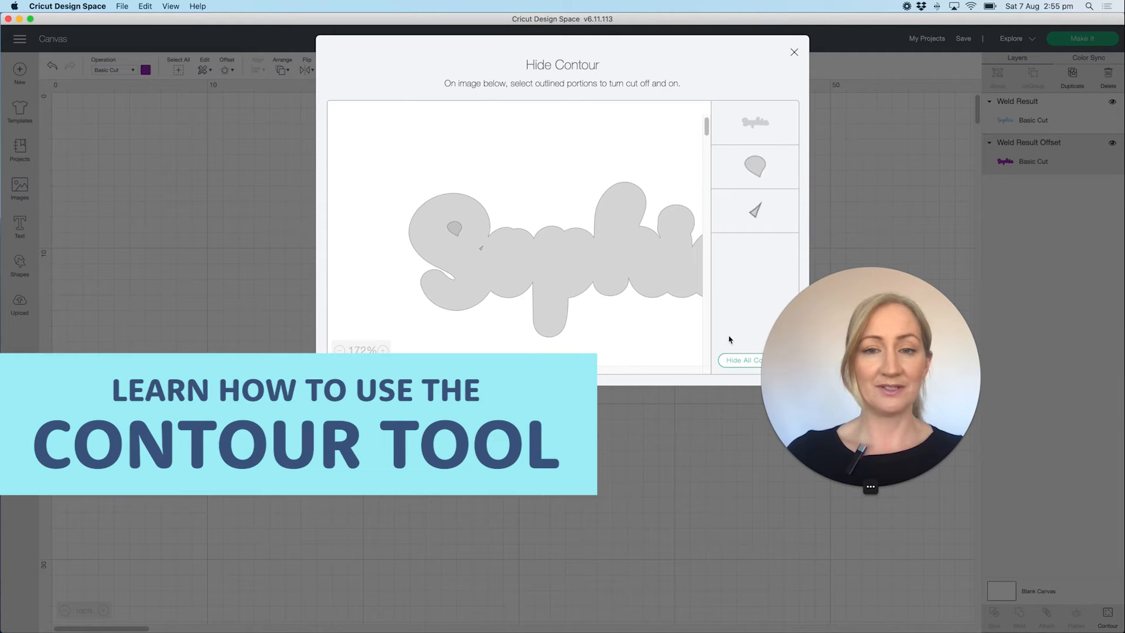
{"action": "left_click", "coordinate": [749, 363]}
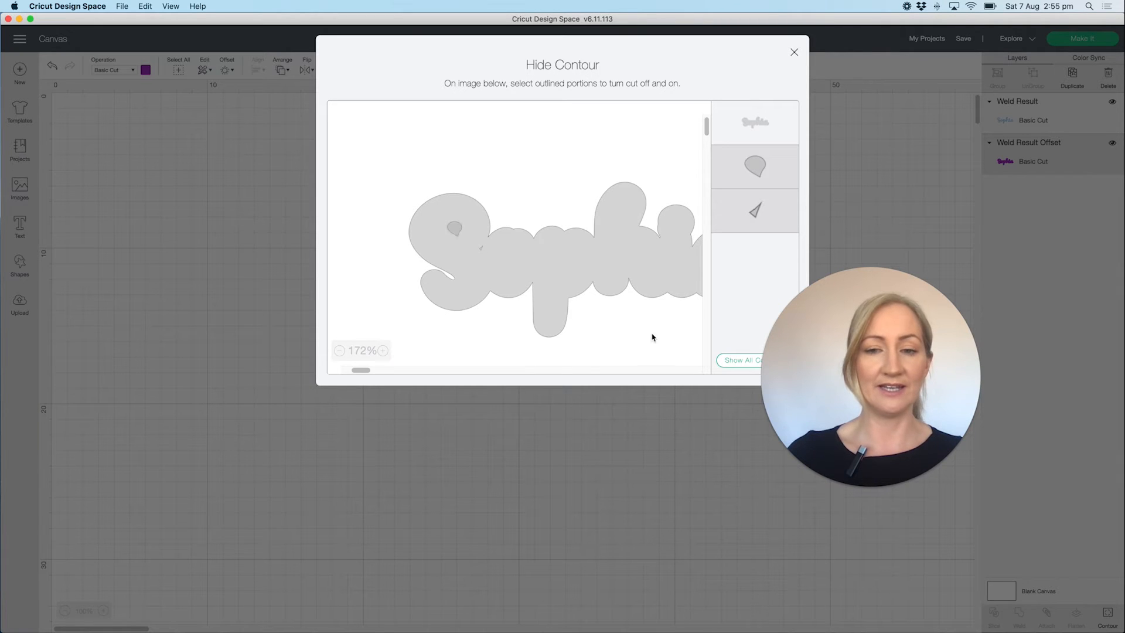
{"action": "left_click", "coordinate": [795, 54]}
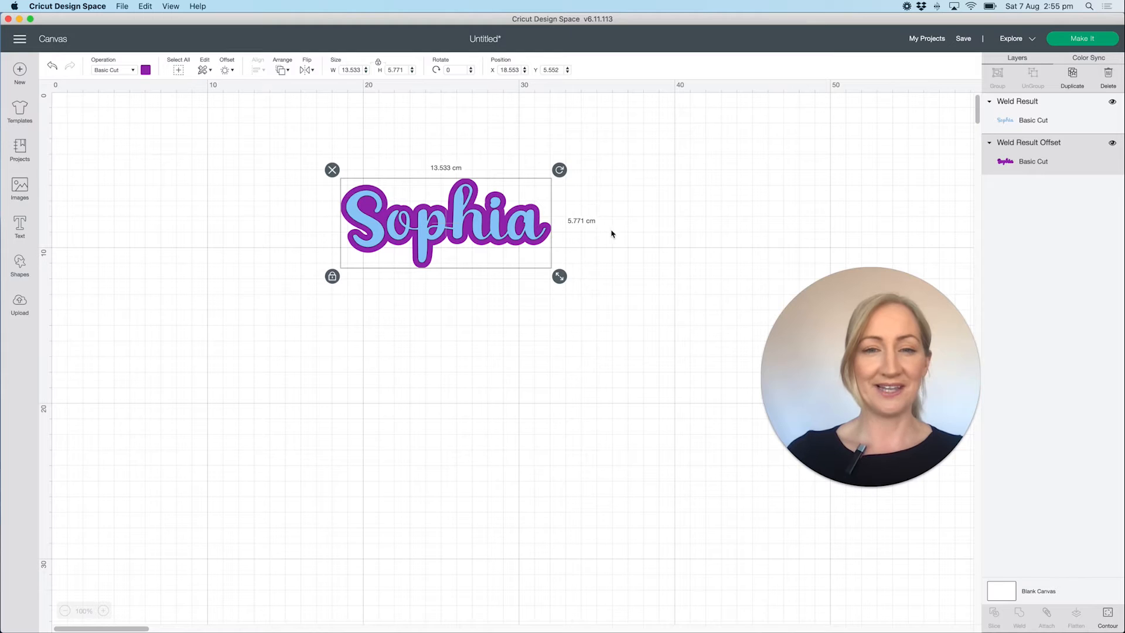
{"action": "left_click", "coordinate": [794, 187]}
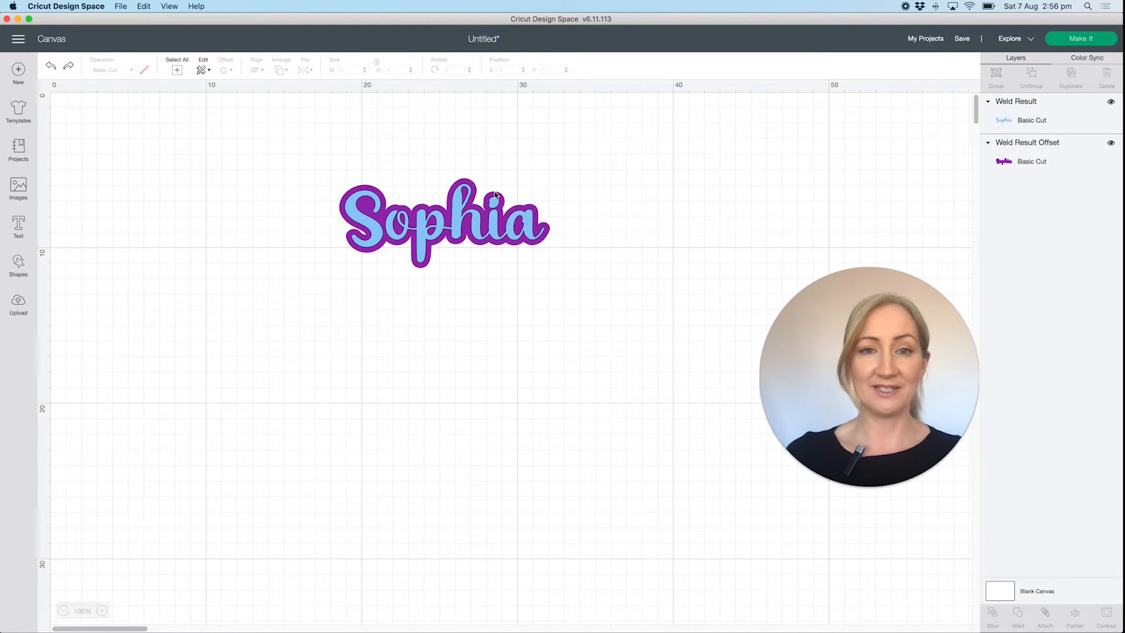
Step: Delete the Weld Result Offset layer from the canvas
{"action": "scroll", "coordinate": [498, 202], "scroll_direction": "right", "scroll_amount": 2}
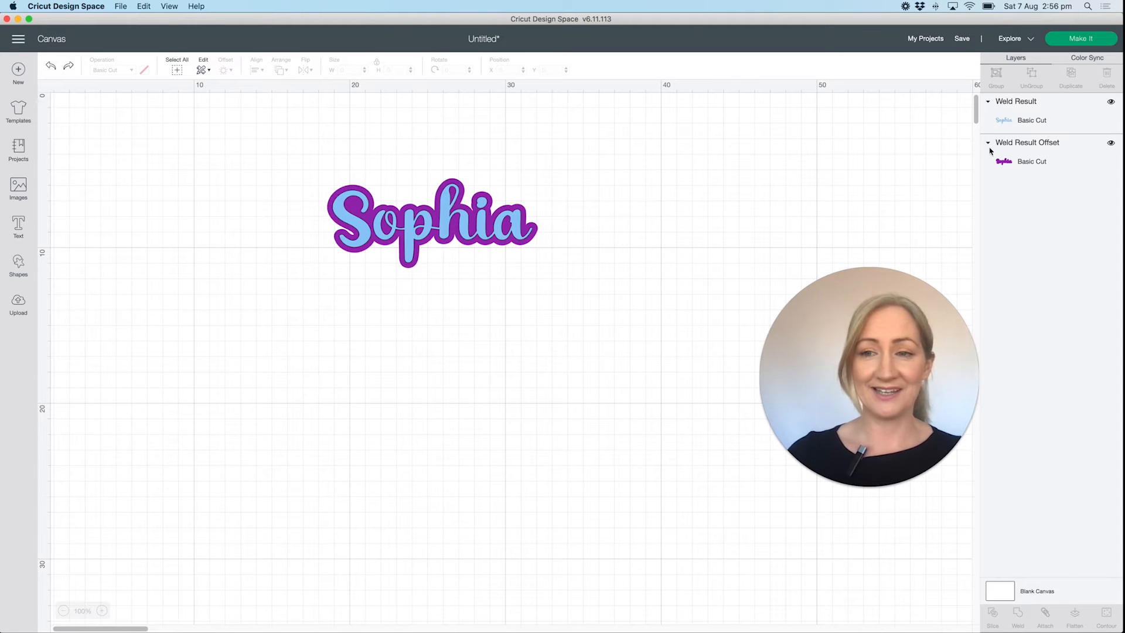
{"action": "left_click", "coordinate": [1027, 164]}
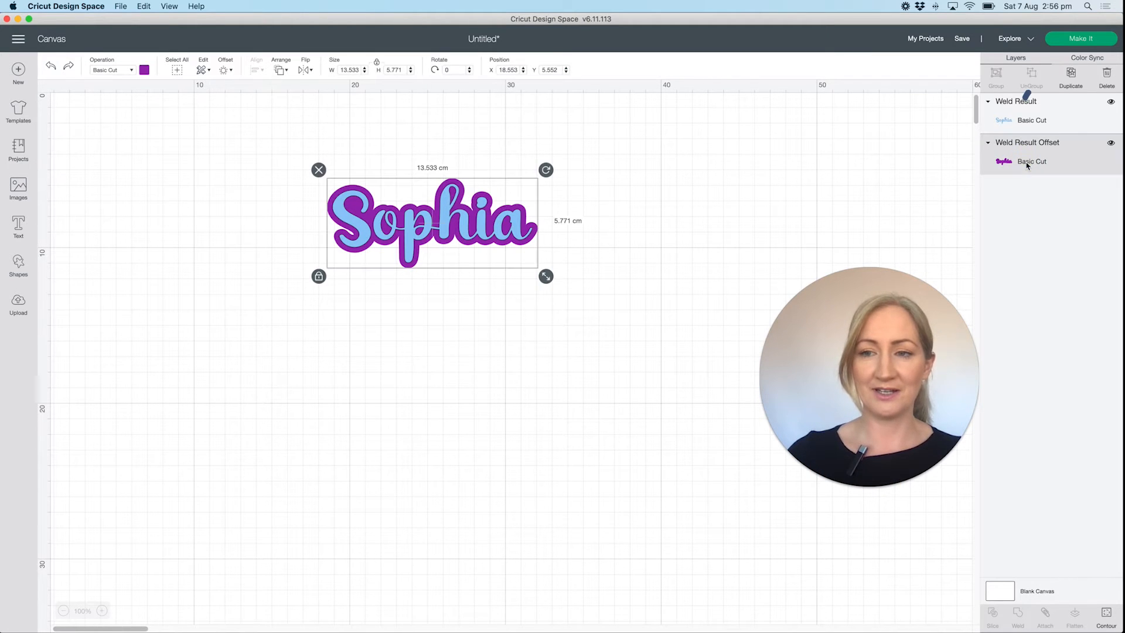
{"action": "left_click", "coordinate": [1107, 77]}
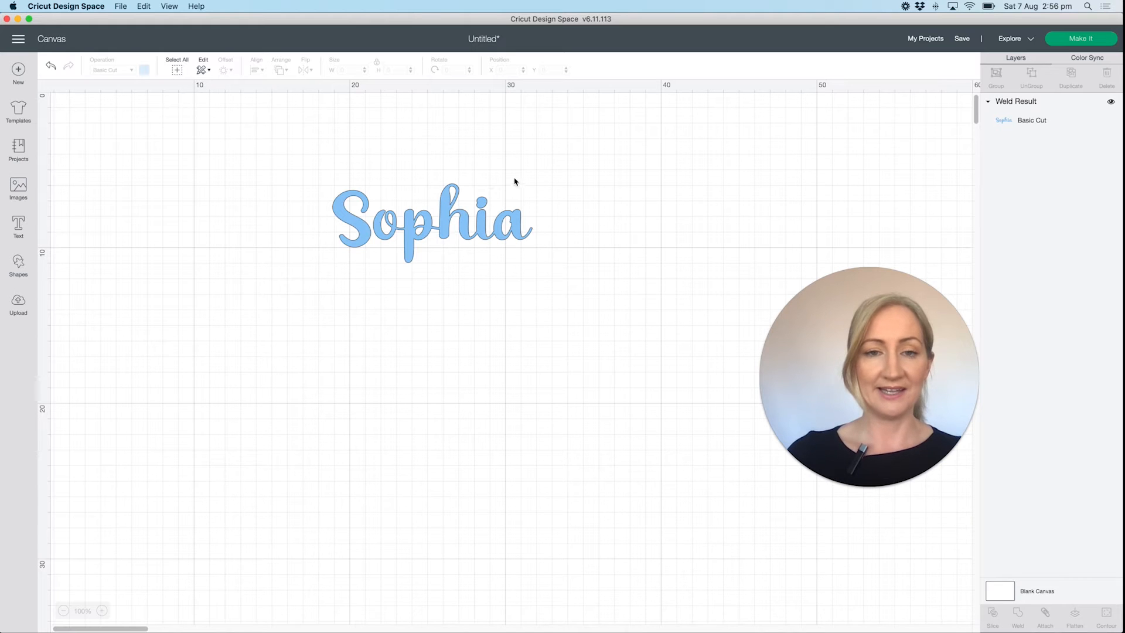
Step: Add a circle, shrink it to about 1.6 cm wide, and place it over the dot of the letter i
{"action": "left_click", "coordinate": [483, 206]}
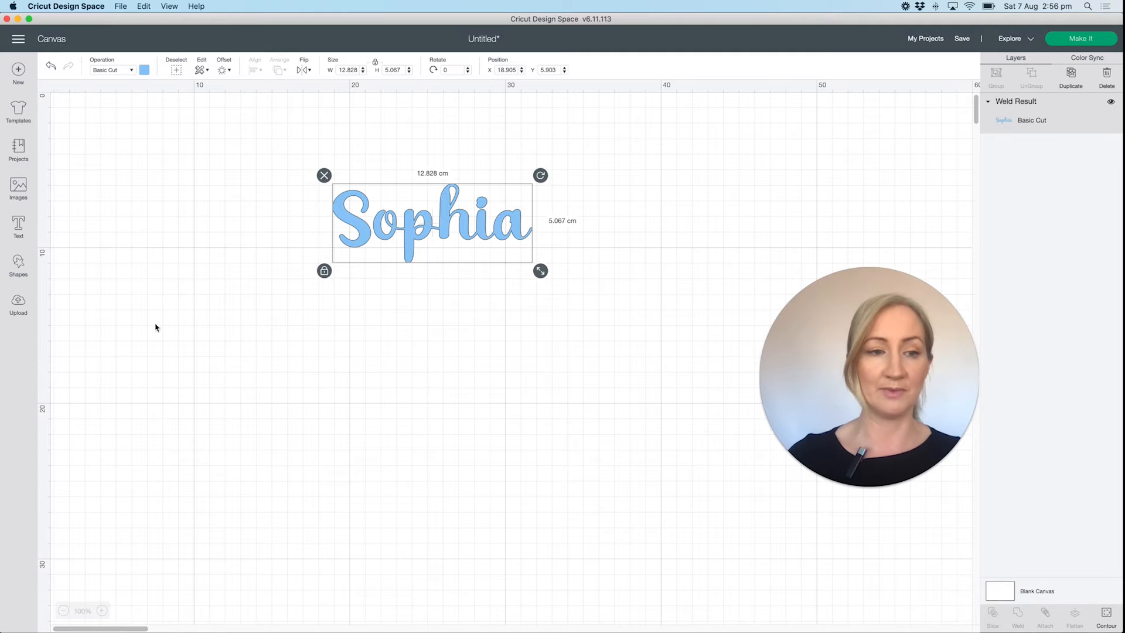
{"action": "left_click", "coordinate": [101, 610]}
{"action": "left_click", "coordinate": [101, 611]}
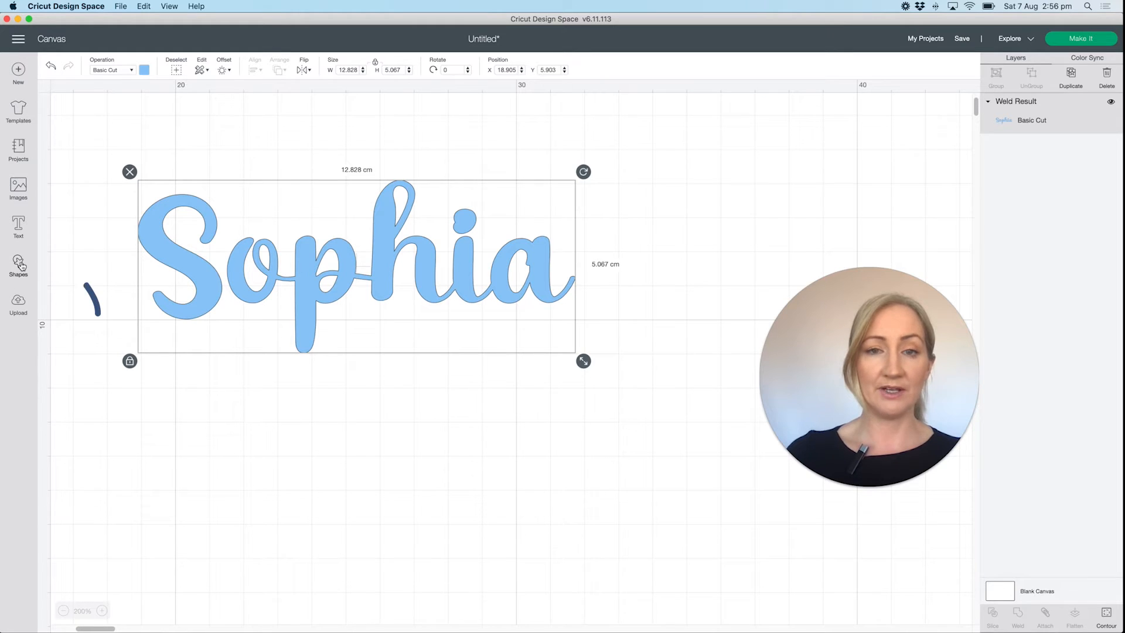
{"action": "left_click", "coordinate": [19, 264]}
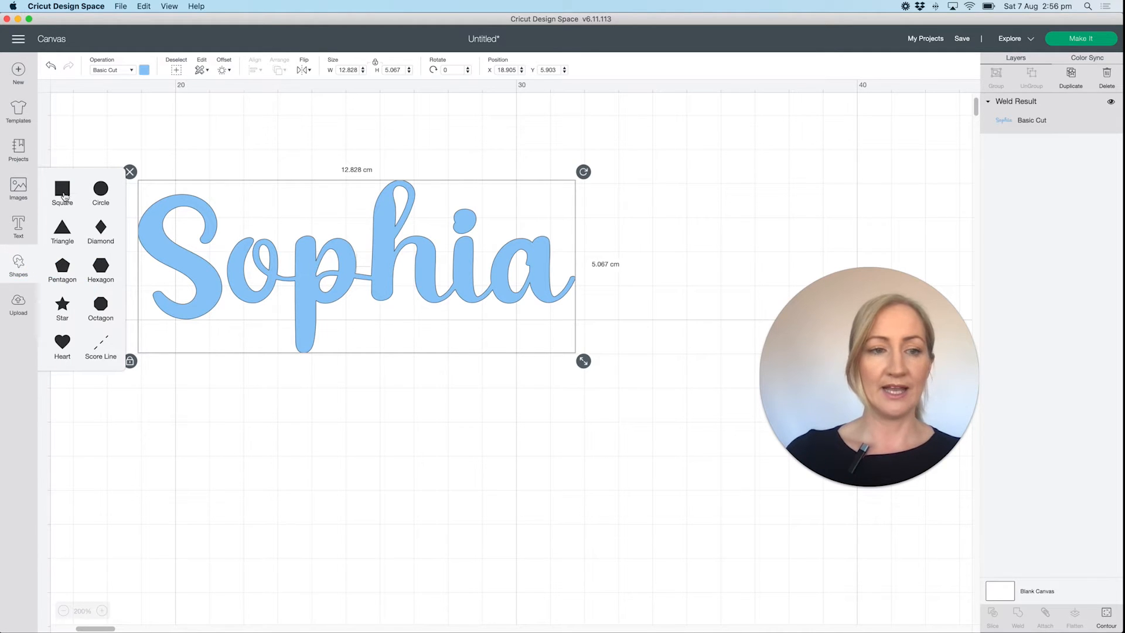
{"action": "left_click", "coordinate": [101, 191]}
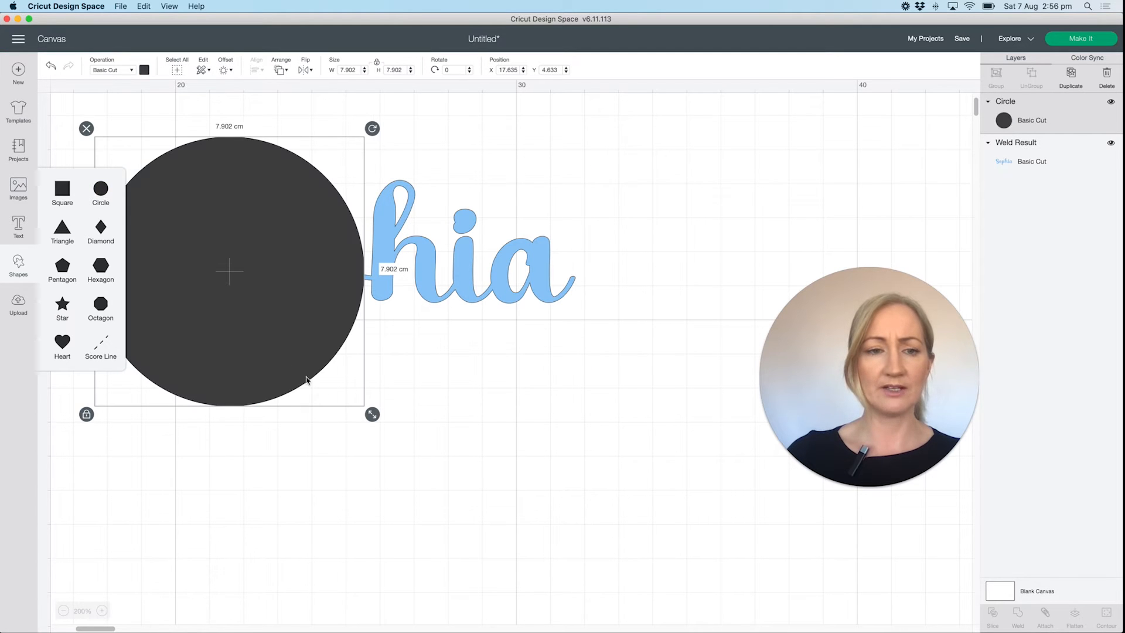
{"action": "left_click_drag", "start_coordinate": [372, 414], "coordinate": [264, 305]}
{"action": "left_click_drag", "start_coordinate": [235, 256], "coordinate": [174, 216]}
{"action": "left_click_drag", "start_coordinate": [415, 206], "coordinate": [513, 207]}
{"action": "left_click_drag", "start_coordinate": [485, 170], "coordinate": [472, 195]}
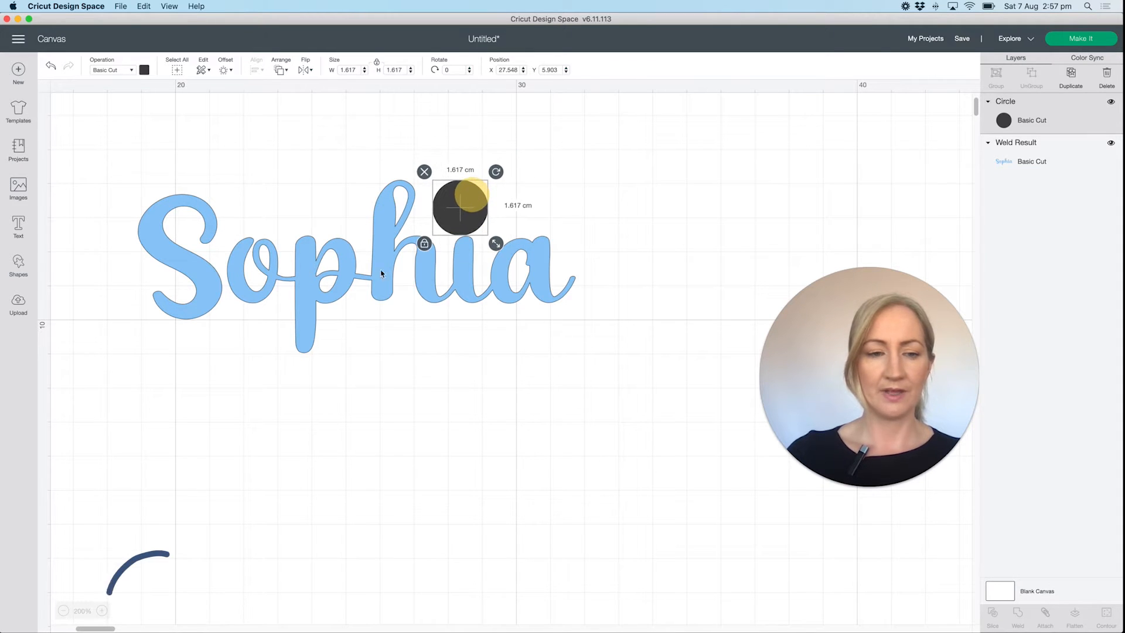
{"action": "left_click", "coordinate": [101, 611]}
{"action": "left_click", "coordinate": [101, 610]}
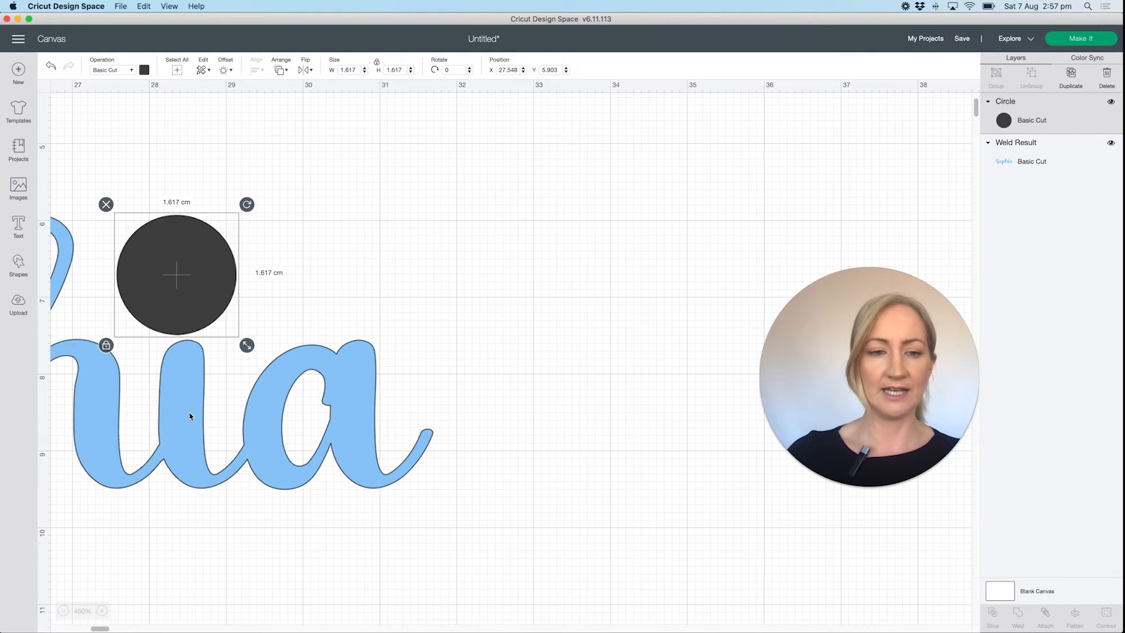
{"action": "left_click_drag", "start_coordinate": [206, 279], "coordinate": [209, 282]}
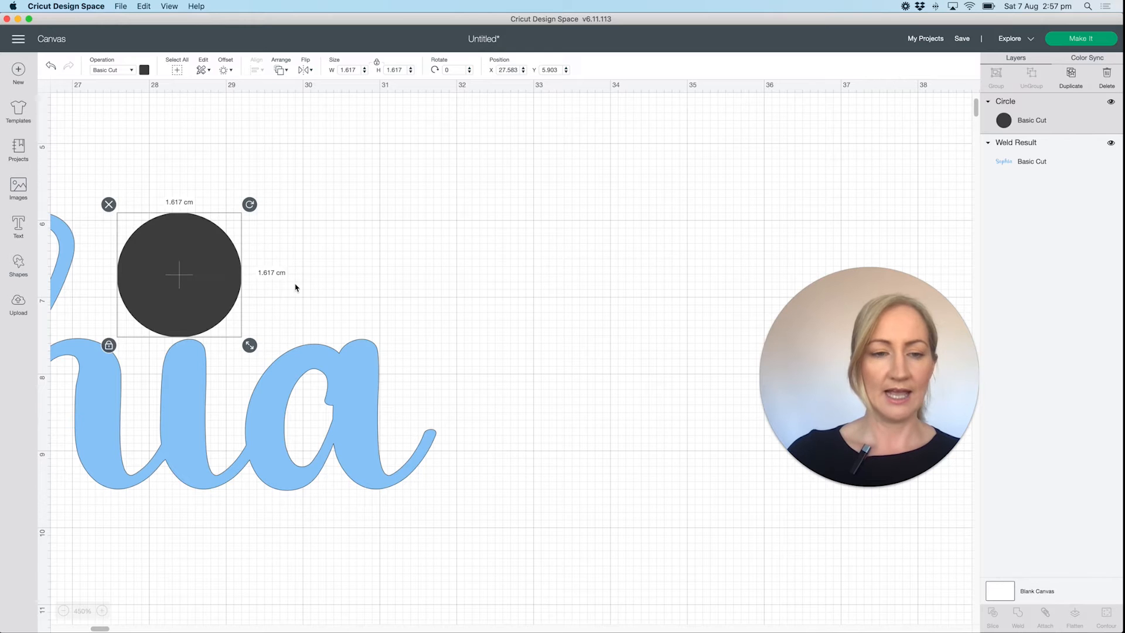
Step: Check how the circle covers the dot of the i by hiding and showing the Circle layer
{"action": "scroll", "coordinate": [296, 288], "scroll_direction": "left", "scroll_amount": 8}
{"action": "scroll", "coordinate": [296, 287], "scroll_direction": "right", "scroll_amount": 7}
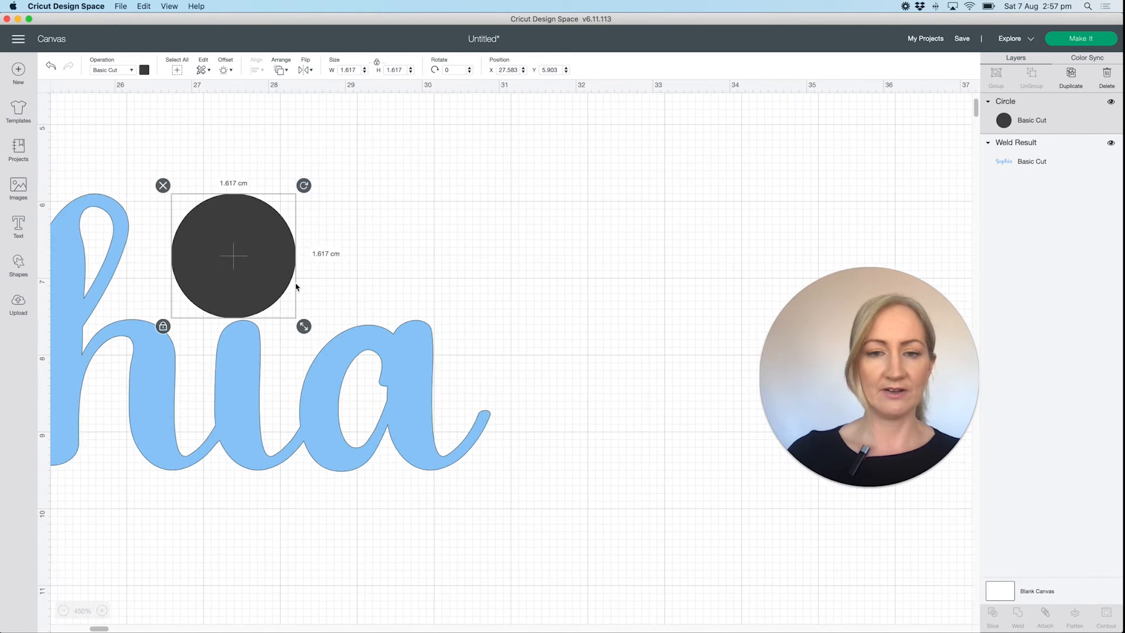
{"action": "scroll", "coordinate": [296, 287], "scroll_direction": "right", "scroll_amount": 2}
{"action": "scroll", "coordinate": [296, 287], "scroll_direction": "left", "scroll_amount": 10}
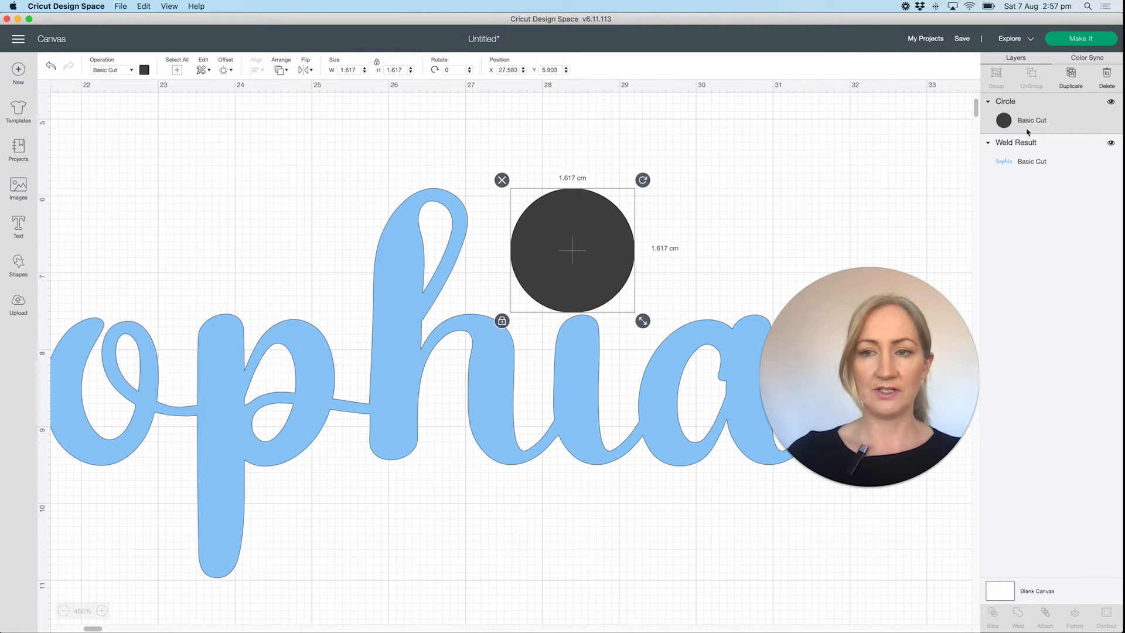
{"action": "left_click", "coordinate": [1112, 103]}
{"action": "left_click", "coordinate": [1112, 103]}
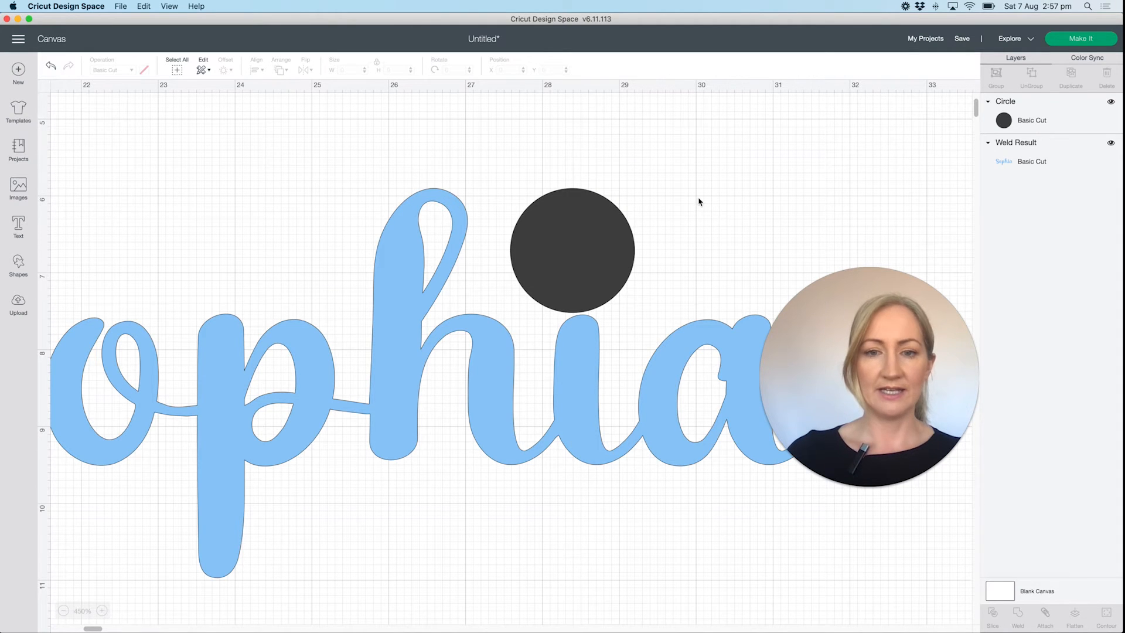
{"action": "left_click_drag", "start_coordinate": [698, 201], "coordinate": [592, 309]}
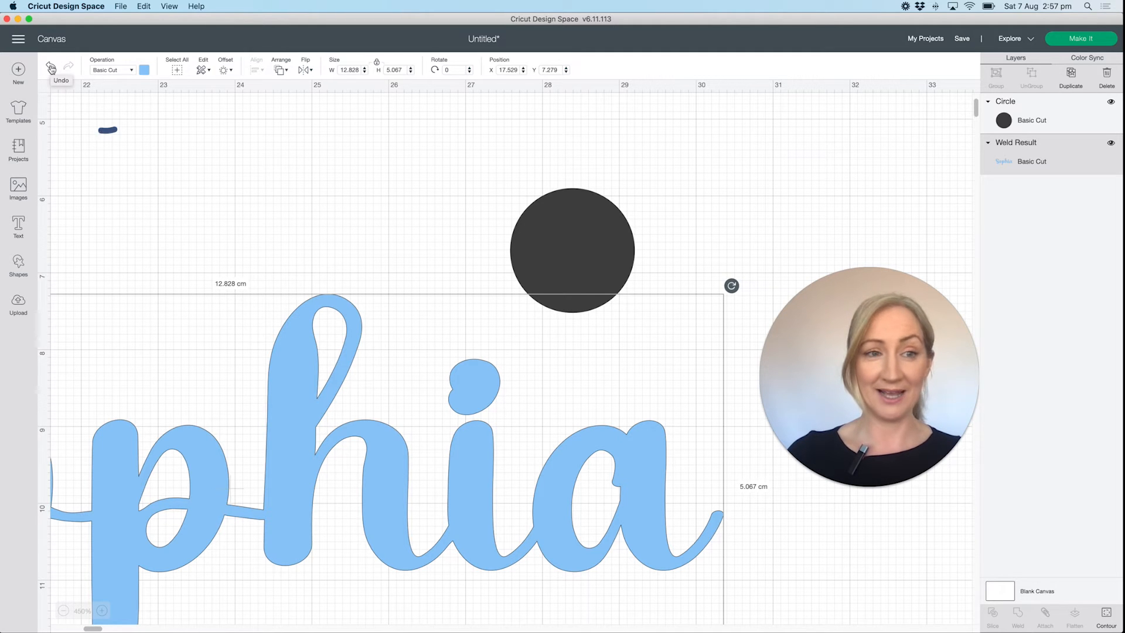
{"action": "left_click", "coordinate": [52, 69]}
{"action": "left_click", "coordinate": [57, 71]}
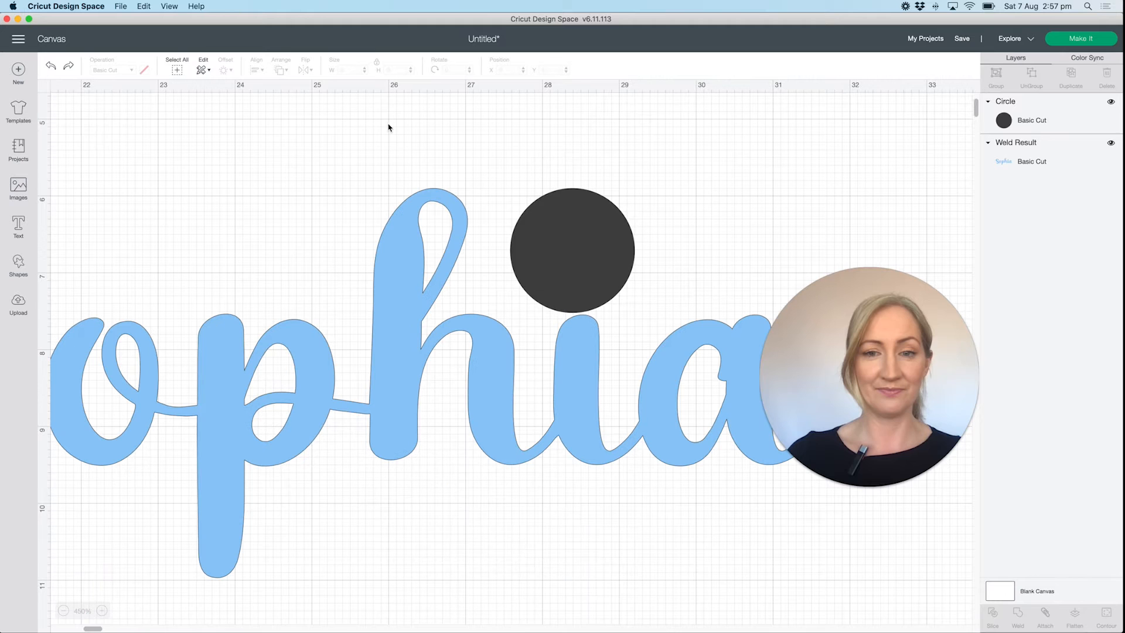
Step: Select the circle and the welded name together to check whether Slice is available, and clear the selection
{"action": "left_click", "coordinate": [63, 611]}
{"action": "left_click", "coordinate": [64, 611]}
{"action": "left_click", "coordinate": [64, 611]}
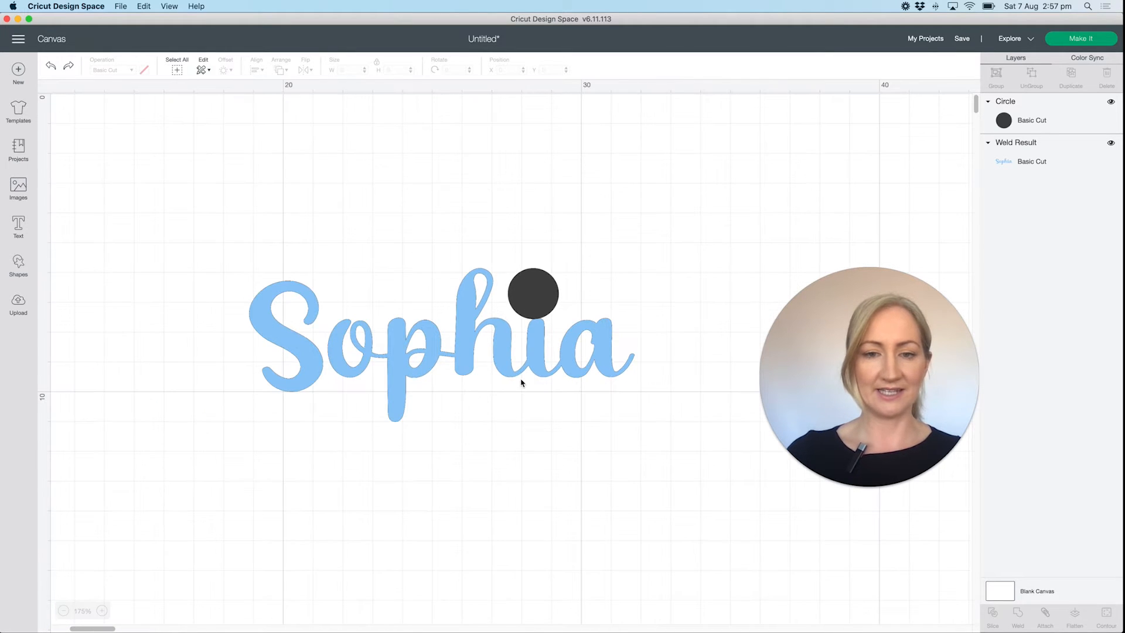
{"action": "left_click_drag", "start_coordinate": [672, 238], "coordinate": [180, 463]}
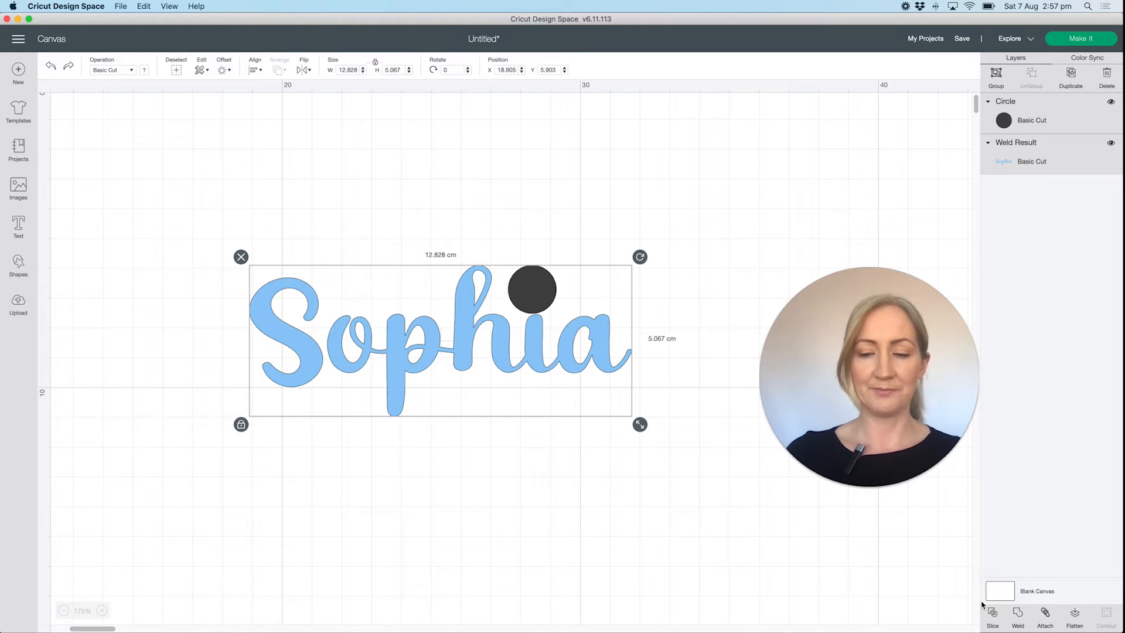
{"action": "left_click", "coordinate": [688, 328]}
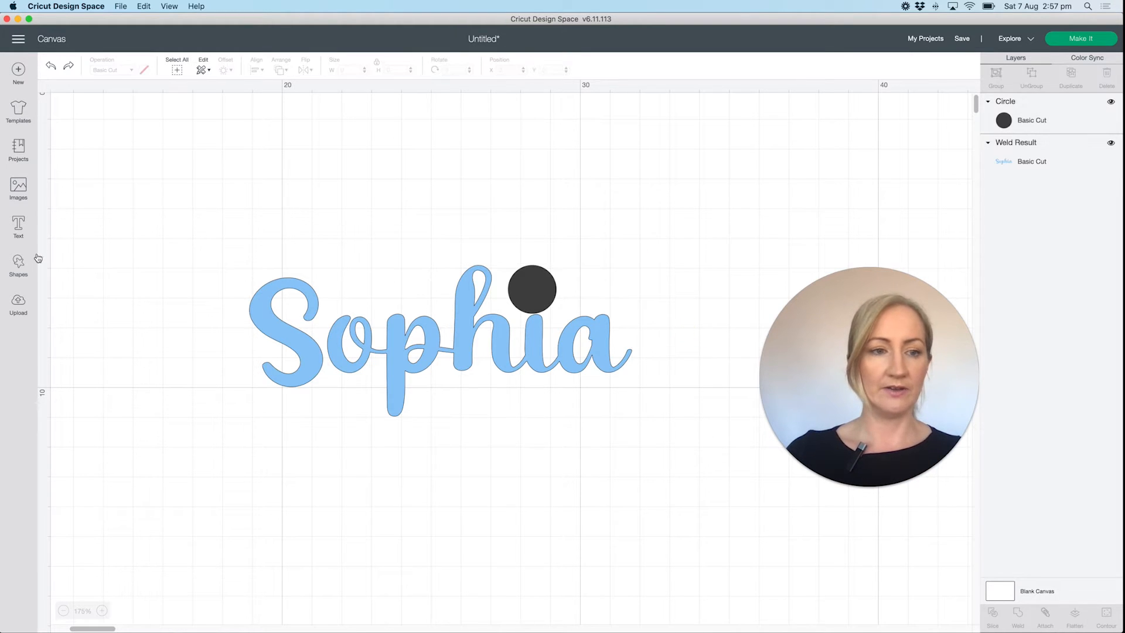
Step: Add a square, shrink it and place it over the name's o and p, and check Slice availability with all three layers selected
{"action": "left_click", "coordinate": [10, 268]}
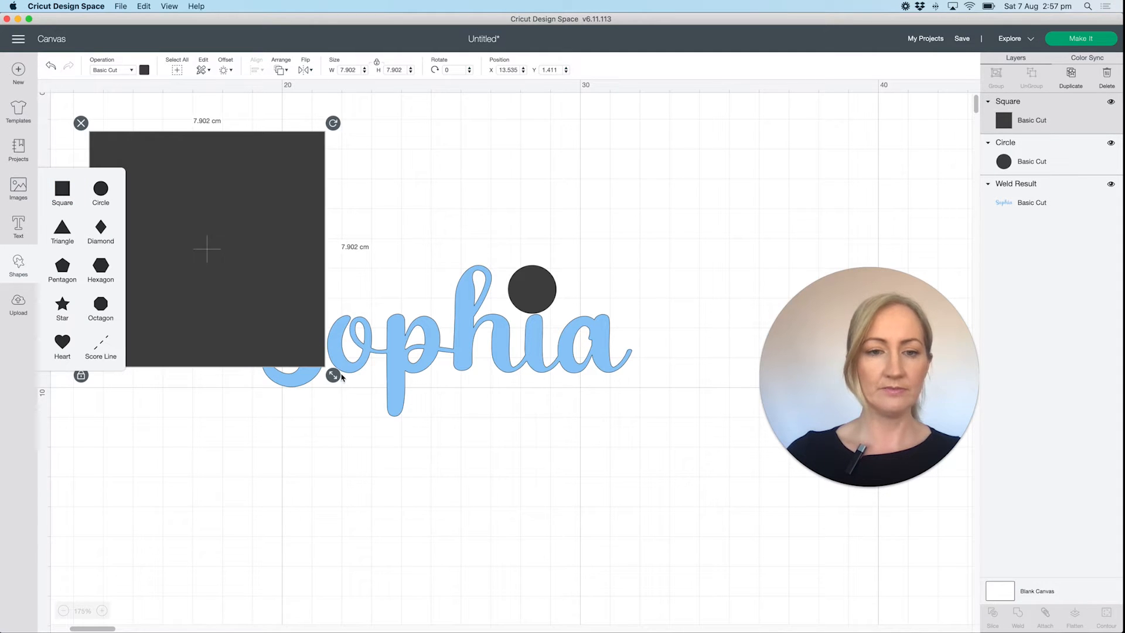
{"action": "left_click_drag", "start_coordinate": [299, 329], "coordinate": [176, 203]}
{"action": "left_click_drag", "start_coordinate": [155, 159], "coordinate": [422, 269]}
{"action": "left_click_drag", "start_coordinate": [224, 172], "coordinate": [678, 444]}
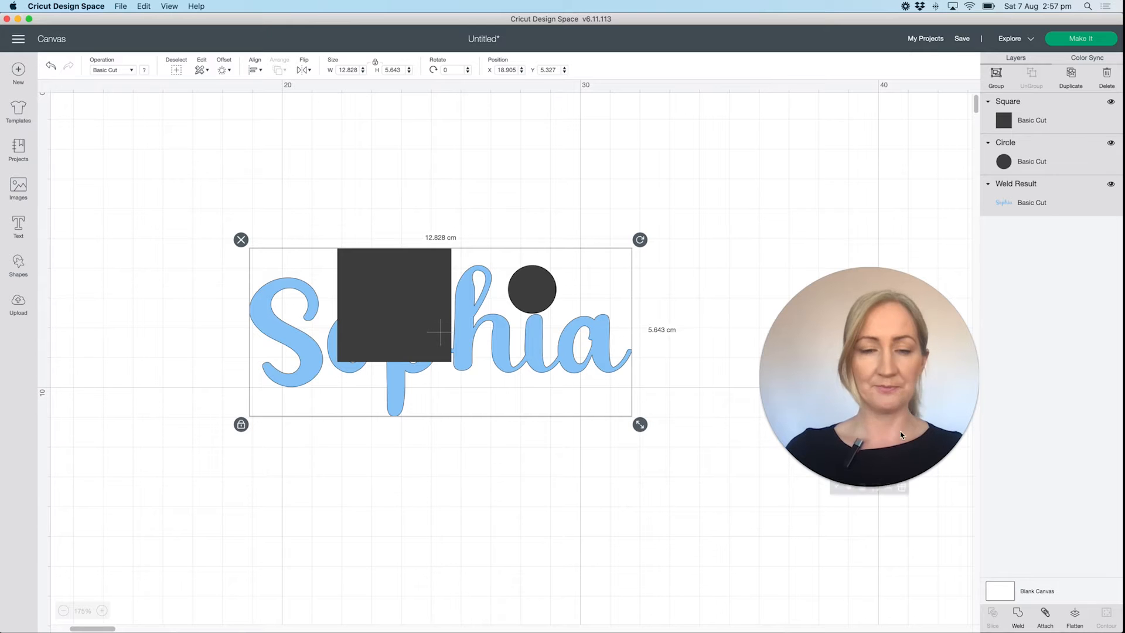
{"action": "left_click", "coordinate": [692, 193]}
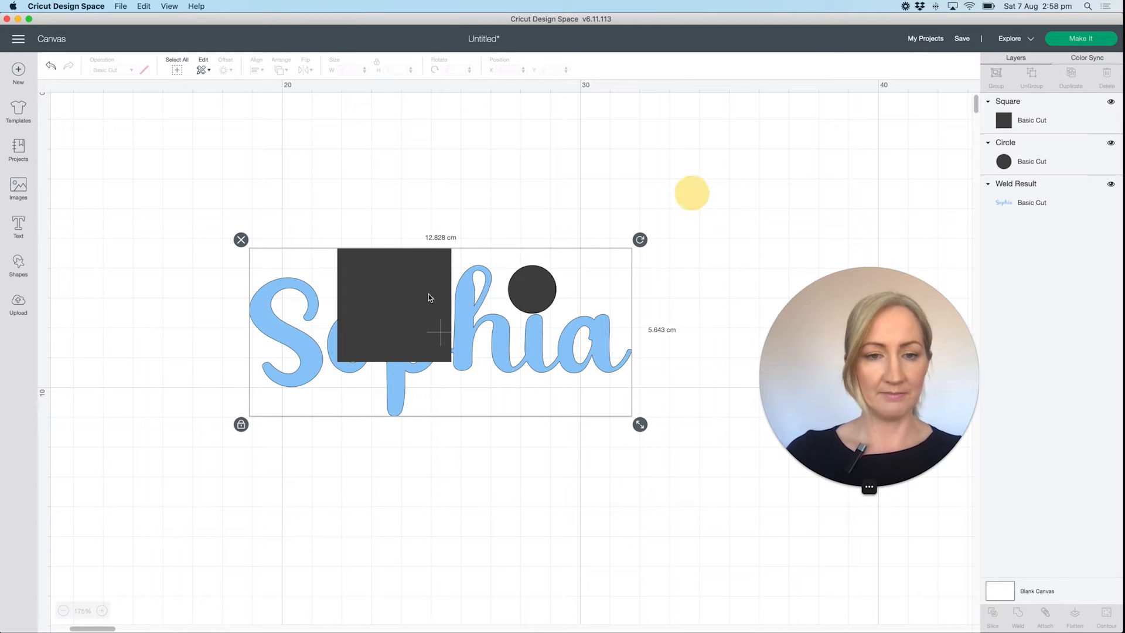
Step: Delete the square and slice the welded name with the circle covering the dot of the i
{"action": "left_click", "coordinate": [412, 307]}
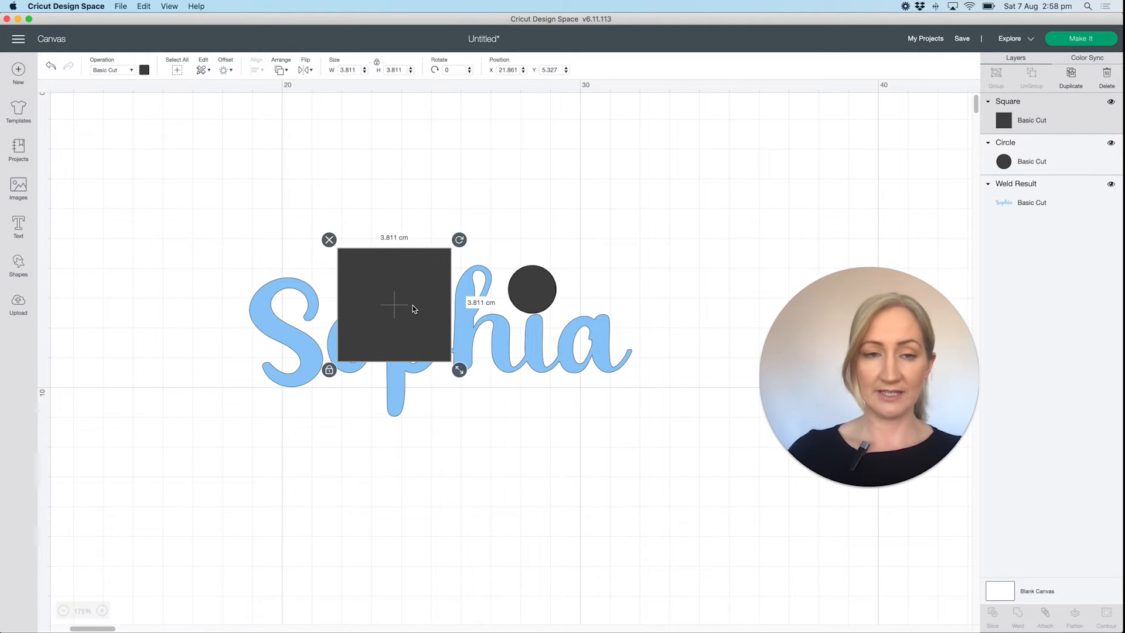
{"action": "key", "text": "Delete"}
{"action": "left_click_drag", "start_coordinate": [228, 232], "coordinate": [727, 511]}
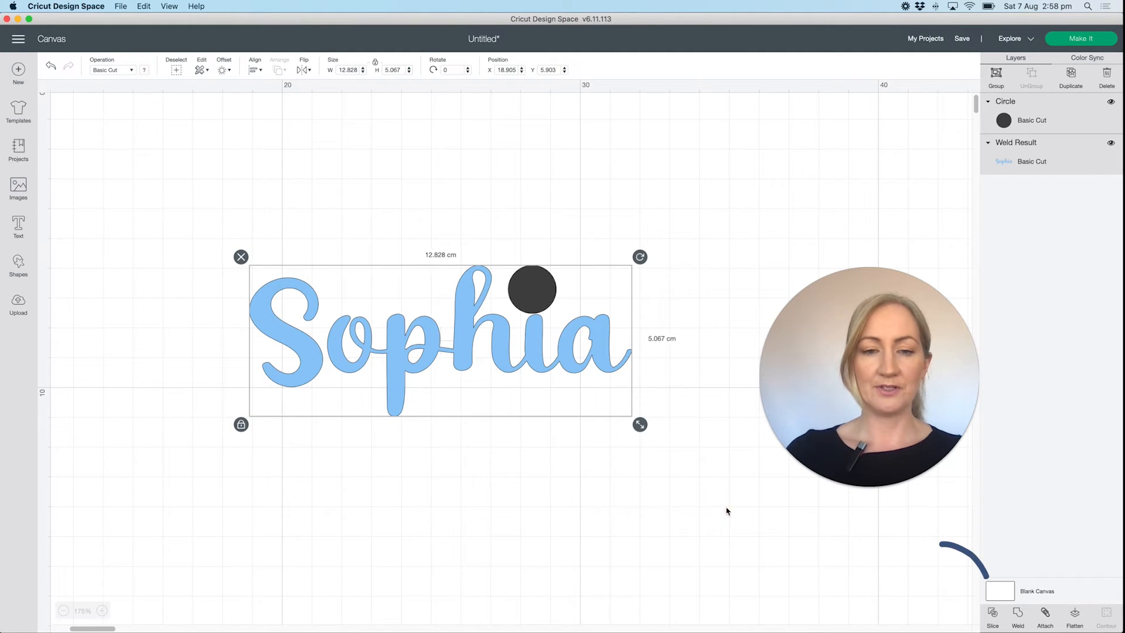
{"action": "left_click", "coordinate": [993, 614]}
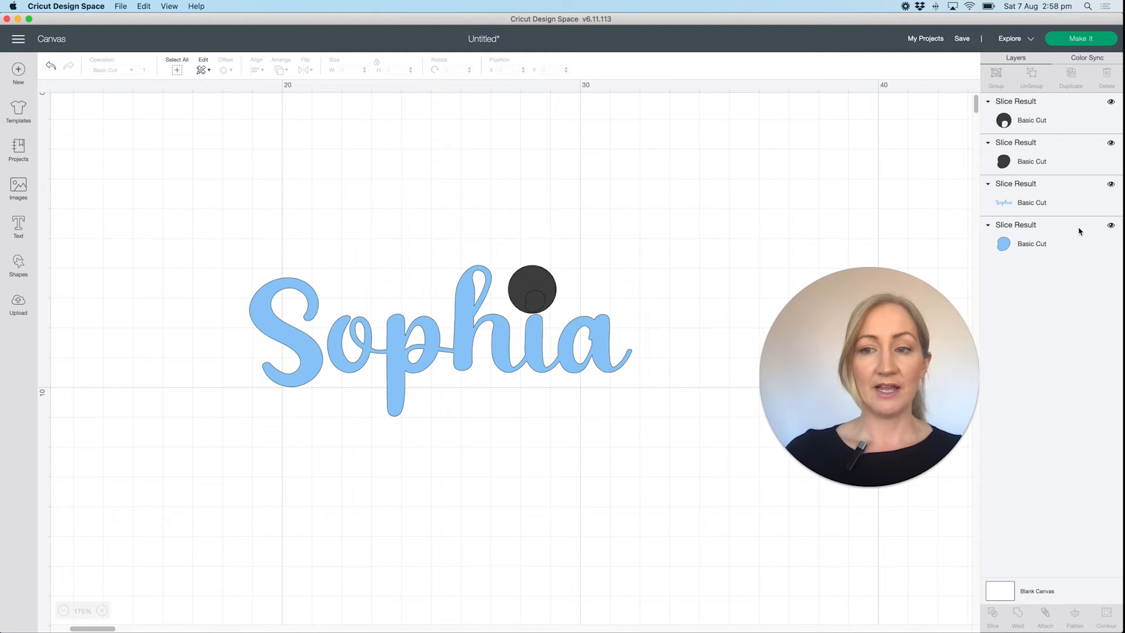
Step: Hide both circle pieces and the cut-out dot, leaving only the dotless name on the canvas
{"action": "left_click", "coordinate": [1111, 226]}
{"action": "left_click", "coordinate": [1112, 143]}
{"action": "left_click", "coordinate": [1111, 103]}
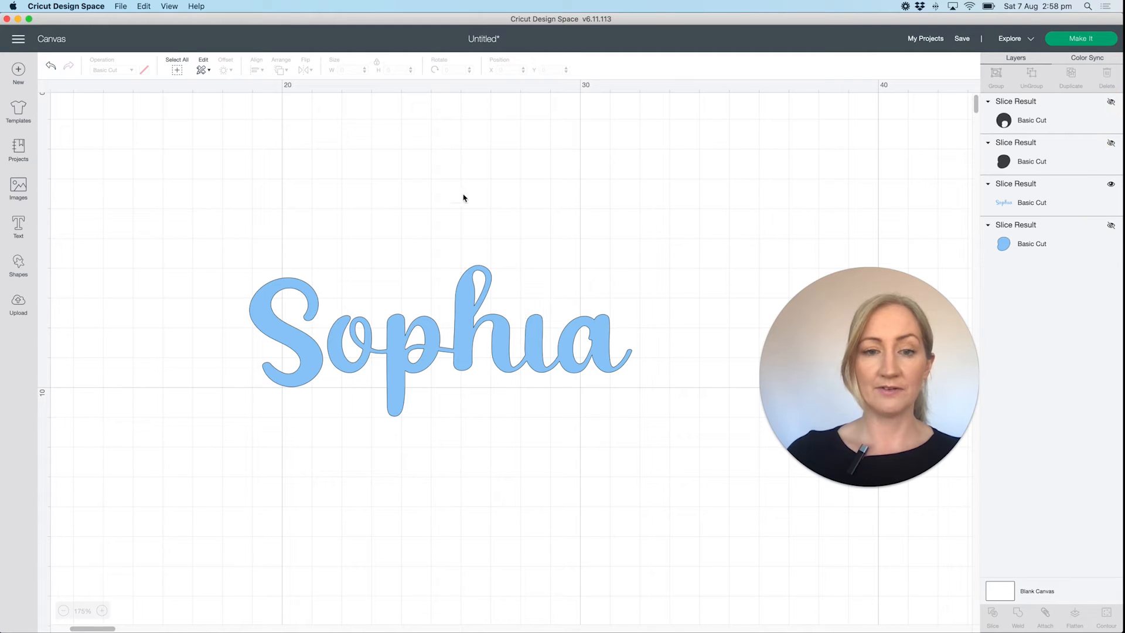
{"action": "scroll", "coordinate": [968, 166], "scroll_direction": "down", "scroll_amount": 1}
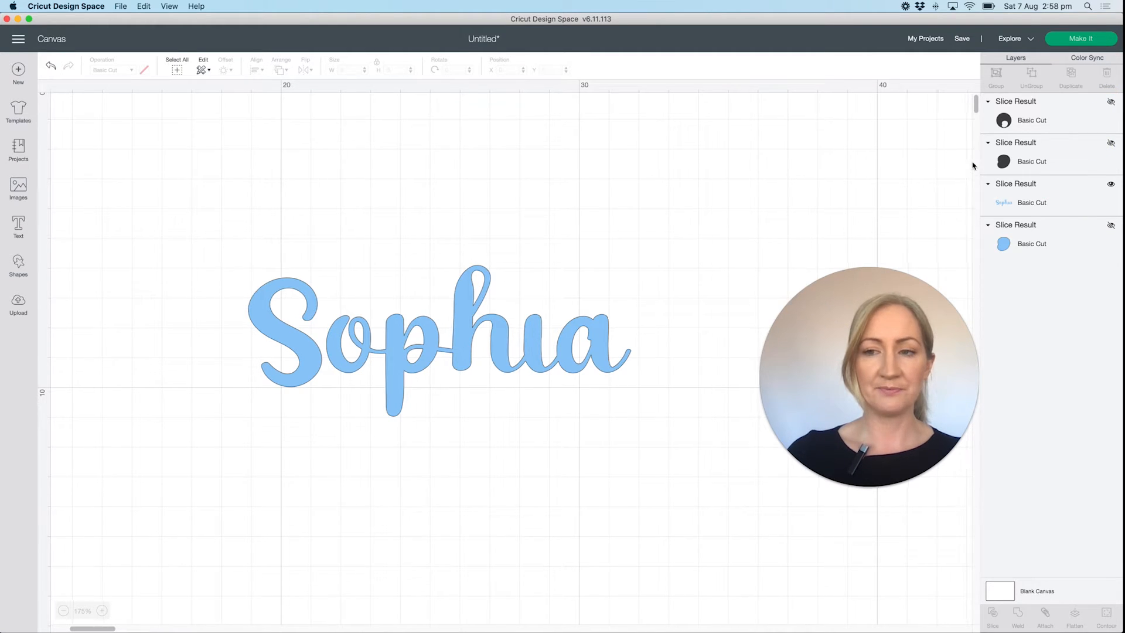
Step: Move the dotless name to the top of the layer order and delete the three hidden slice results
{"action": "left_click_drag", "start_coordinate": [1031, 204], "coordinate": [1033, 267]}
{"action": "left_click_drag", "start_coordinate": [1029, 207], "coordinate": [1019, 111]}
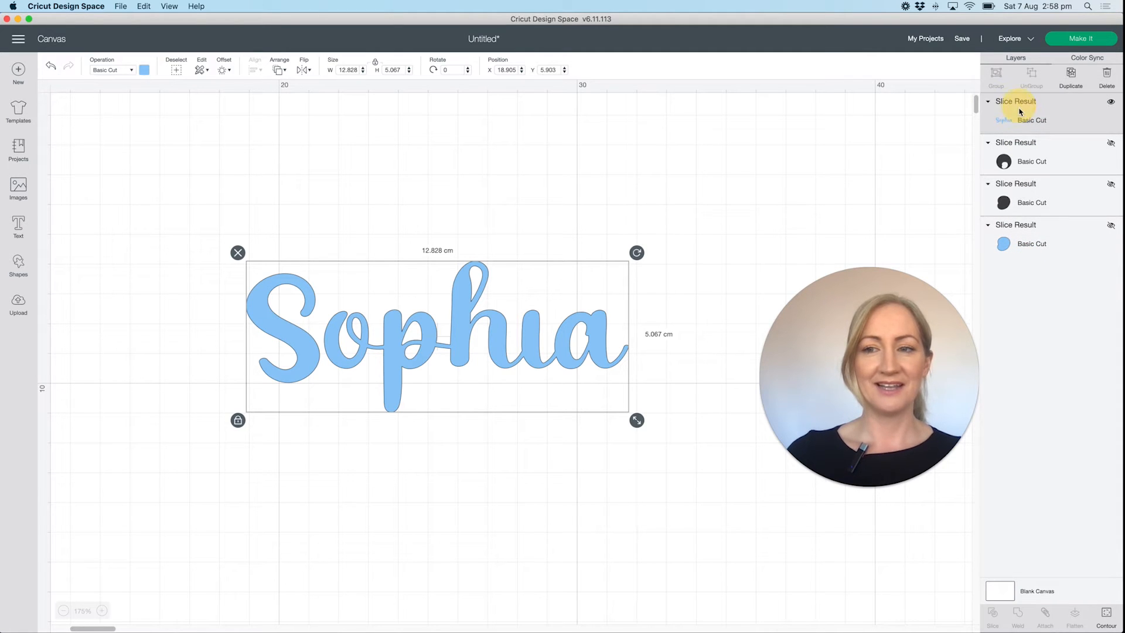
{"action": "left_click", "coordinate": [1031, 160]}
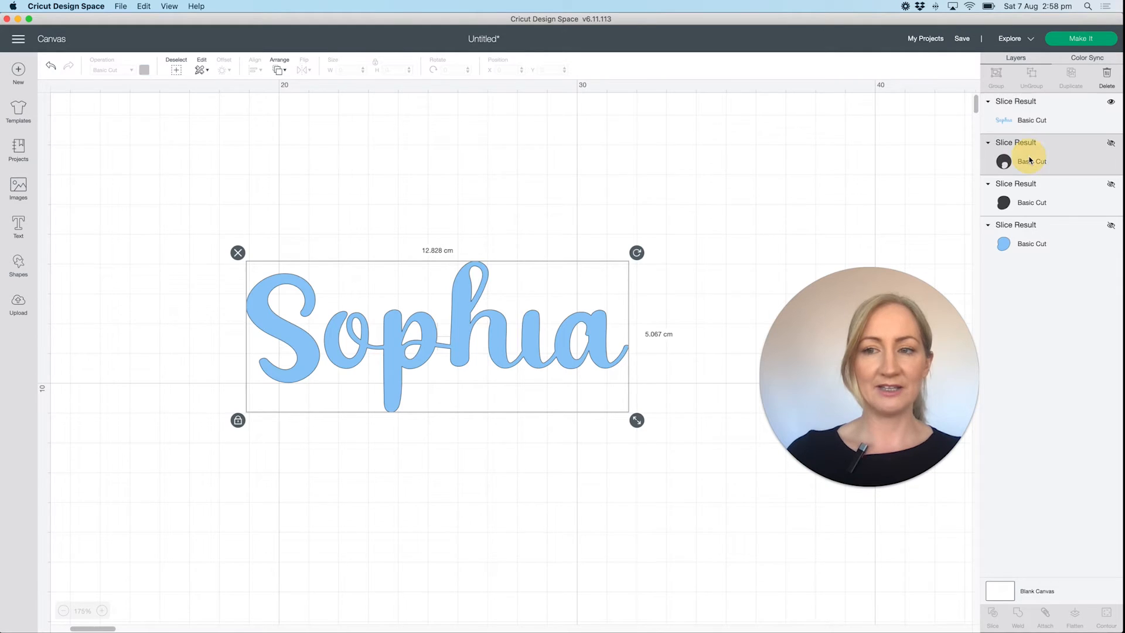
{"action": "left_click", "coordinate": [1032, 204], "text": "shift"}
{"action": "left_click", "coordinate": [1031, 246], "text": "shift"}
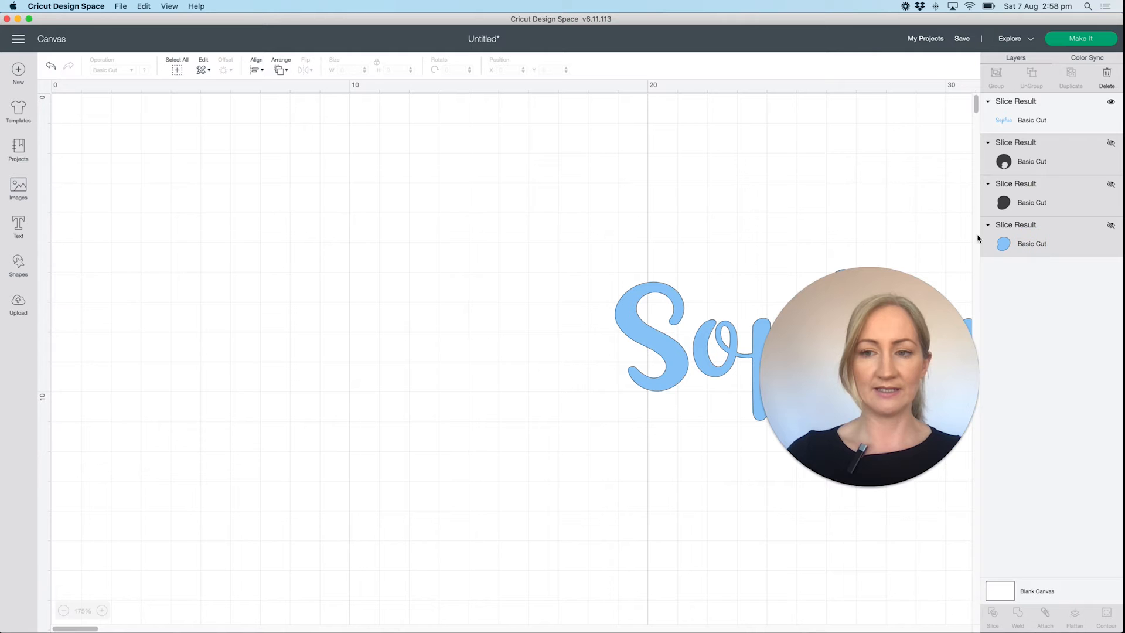
{"action": "scroll", "coordinate": [826, 191], "scroll_direction": "right", "scroll_amount": 3}
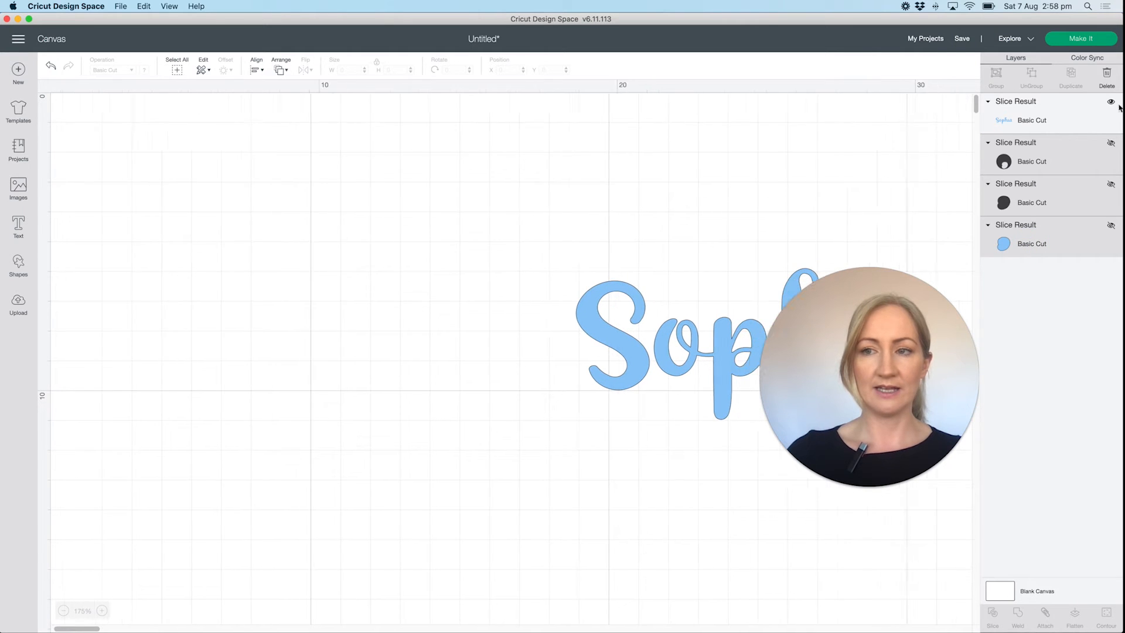
{"action": "left_click", "coordinate": [1107, 75]}
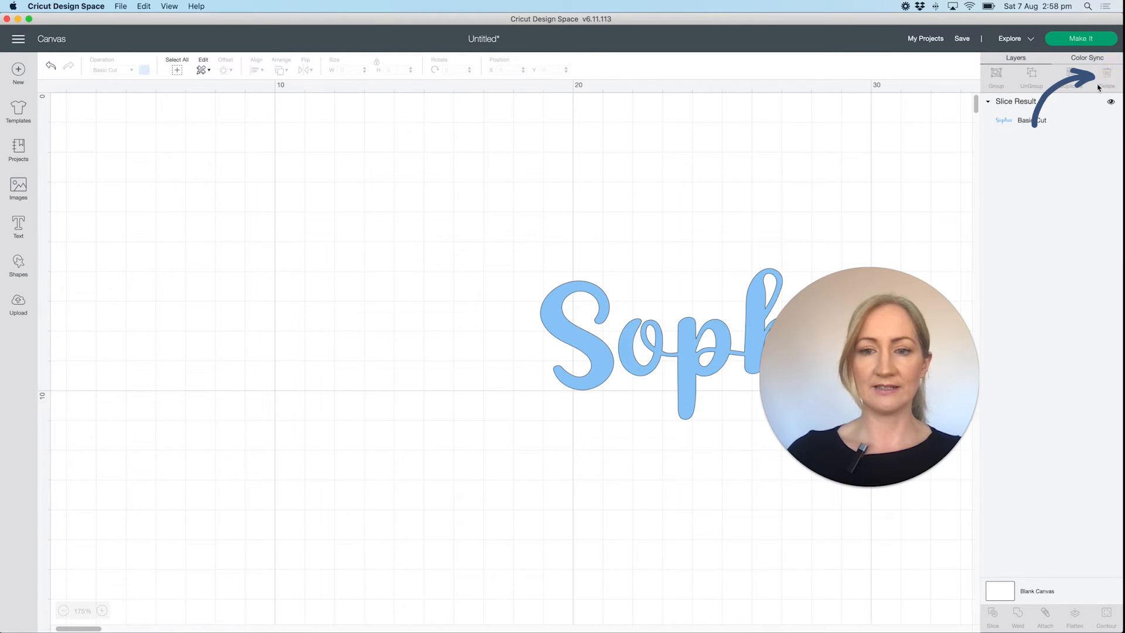
{"action": "scroll", "coordinate": [765, 196], "scroll_direction": "left", "scroll_amount": 1}
{"action": "scroll", "coordinate": [762, 194], "scroll_direction": "right", "scroll_amount": 5}
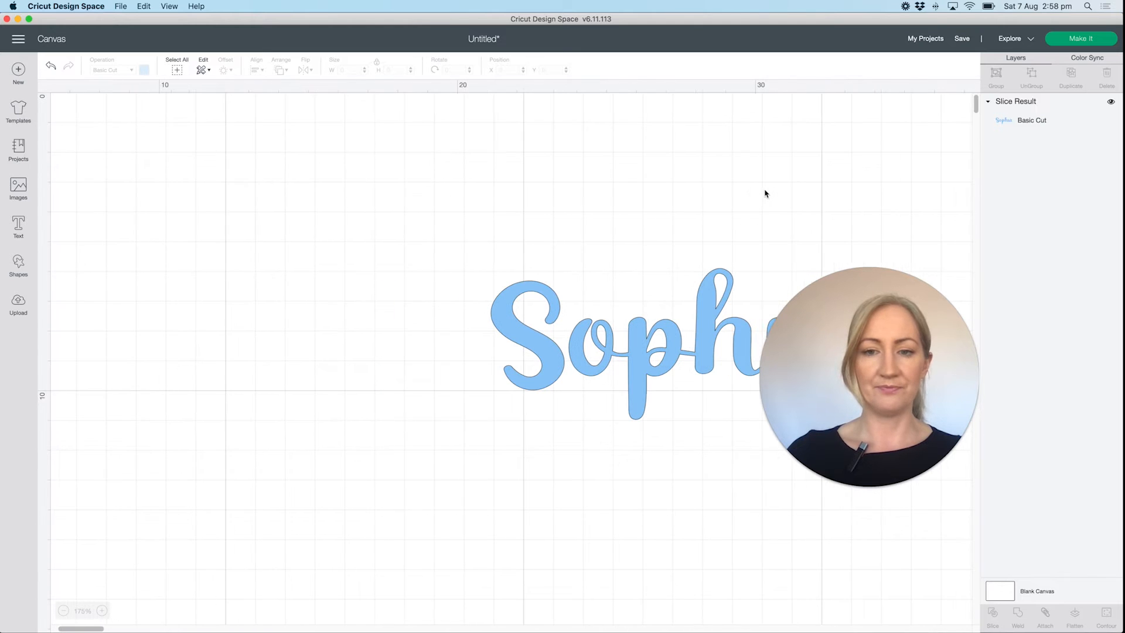
{"action": "left_click", "coordinate": [674, 189]}
{"action": "scroll", "coordinate": [698, 228], "scroll_direction": "left", "scroll_amount": 5}
{"action": "scroll", "coordinate": [699, 233], "scroll_direction": "right", "scroll_amount": 17}
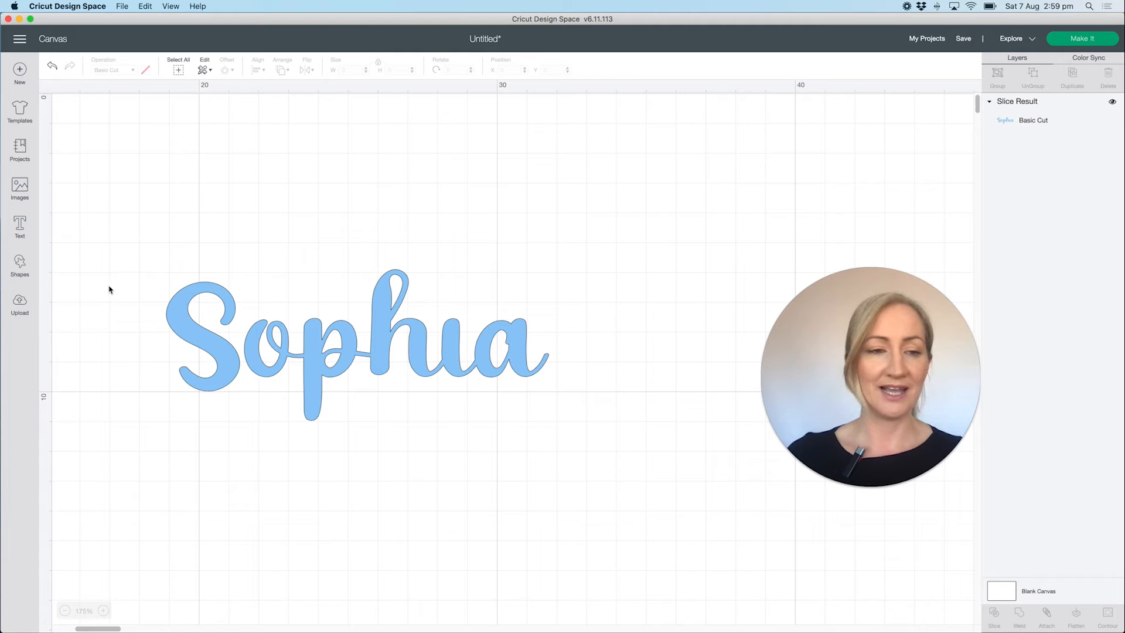
Step: Start a new image upload and choose heart.svg from the Downloads folder
{"action": "left_click", "coordinate": [20, 303]}
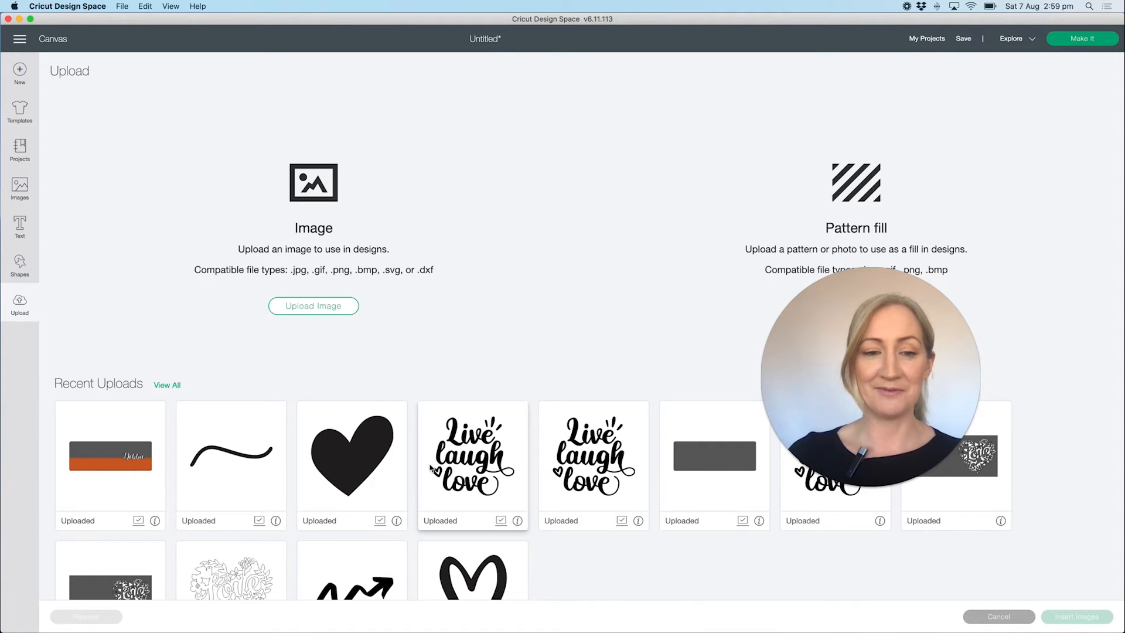
{"action": "left_click", "coordinate": [304, 306]}
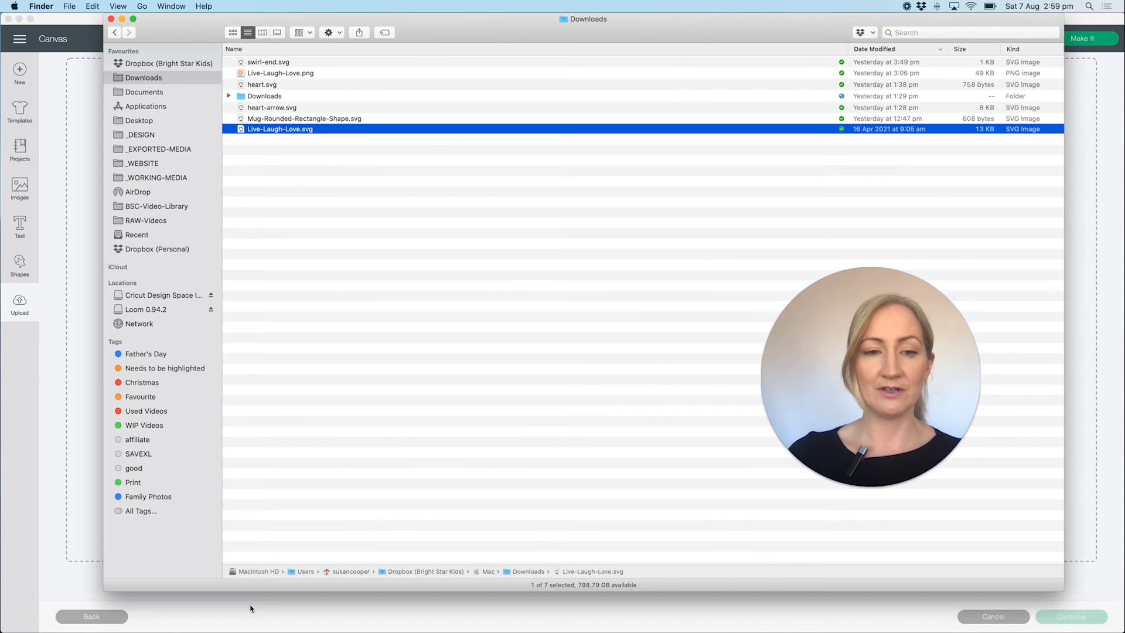
{"action": "left_click", "coordinate": [73, 285]}
{"action": "left_click", "coordinate": [579, 328]}
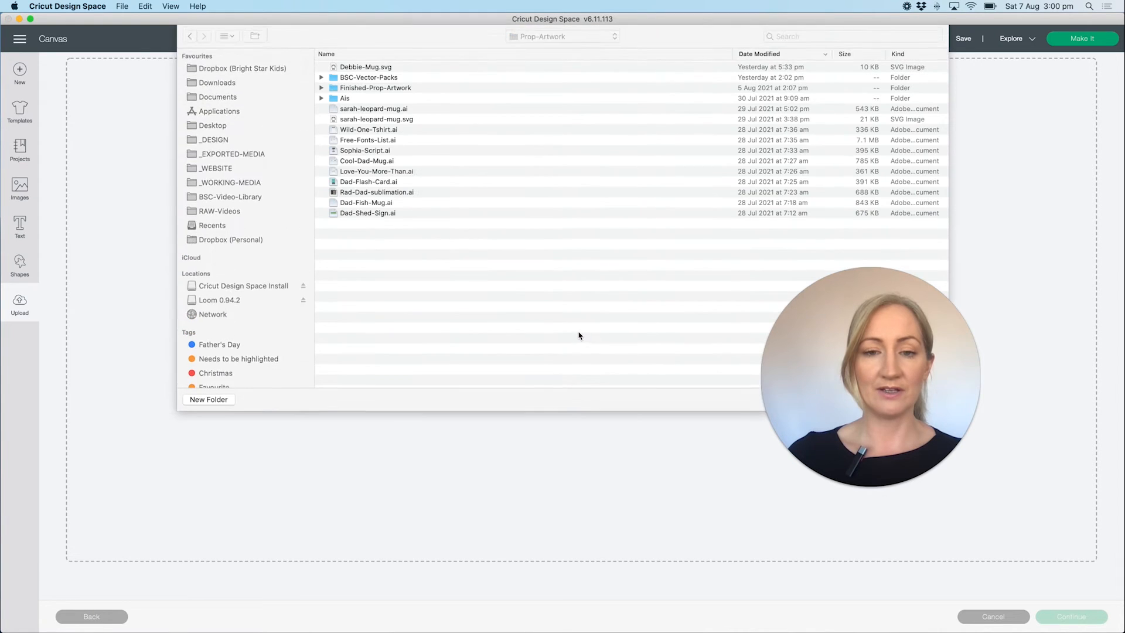
{"action": "left_click", "coordinate": [222, 70]}
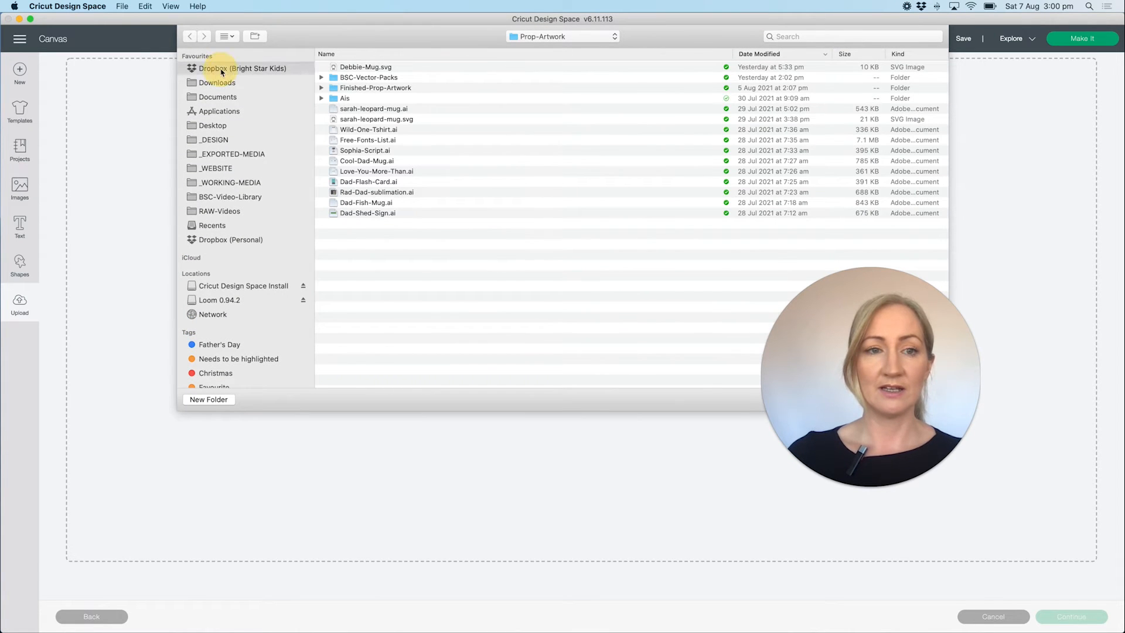
{"action": "left_click", "coordinate": [214, 85]}
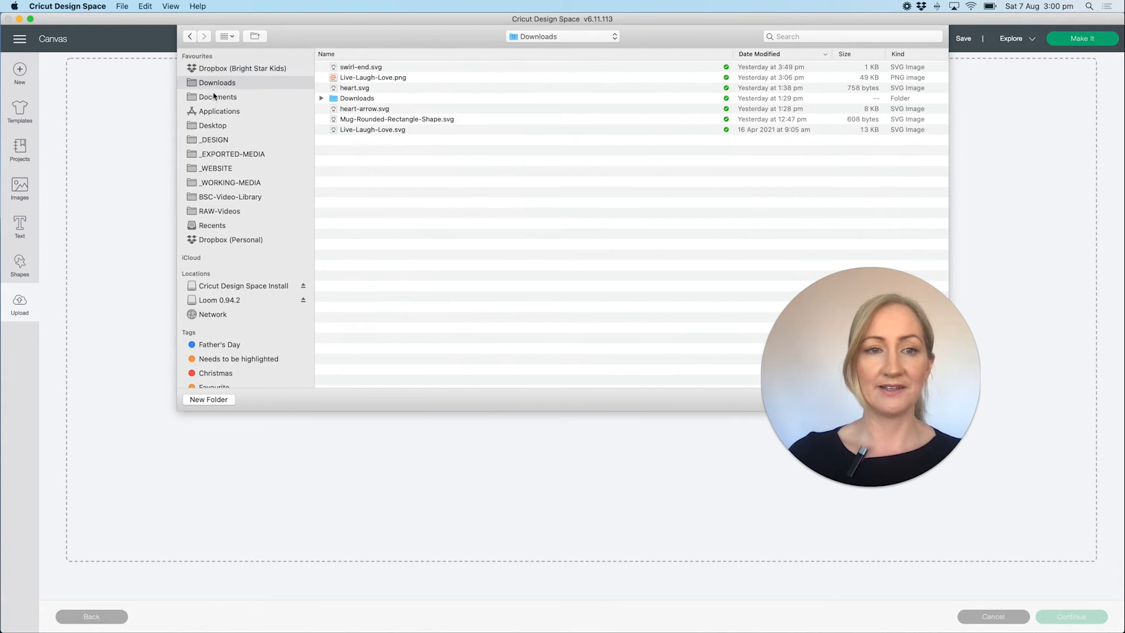
{"action": "double_click", "coordinate": [336, 88]}
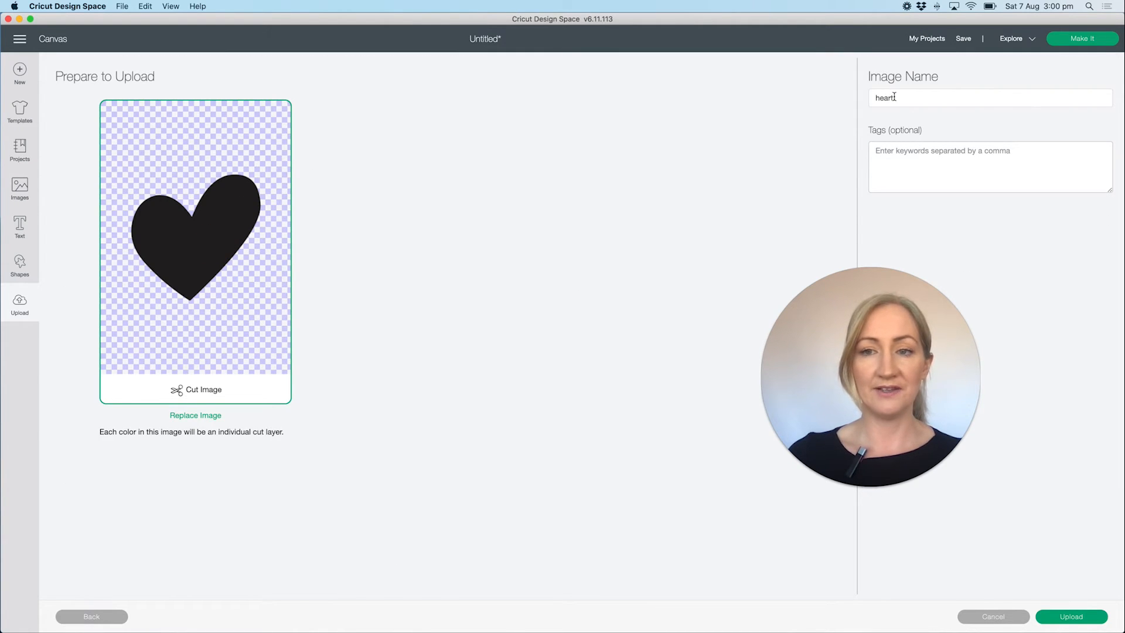
Step: Upload the heart as a cut image under the name heart and insert it onto the canvas
{"action": "left_click", "coordinate": [1073, 619]}
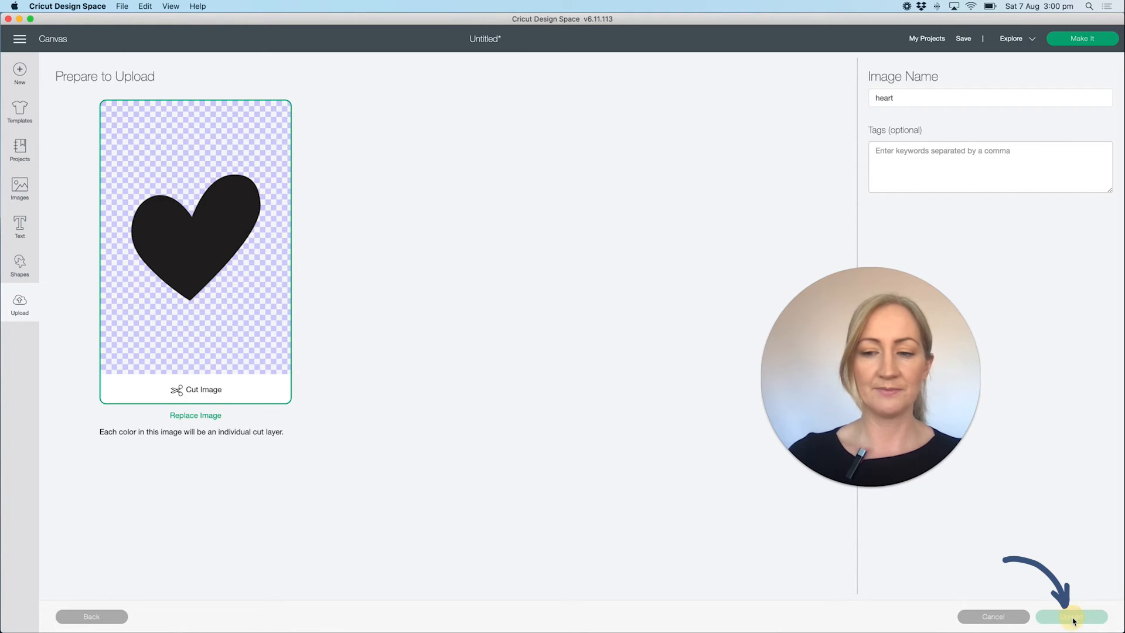
{"action": "left_click", "coordinate": [117, 437]}
{"action": "left_click", "coordinate": [1086, 619]}
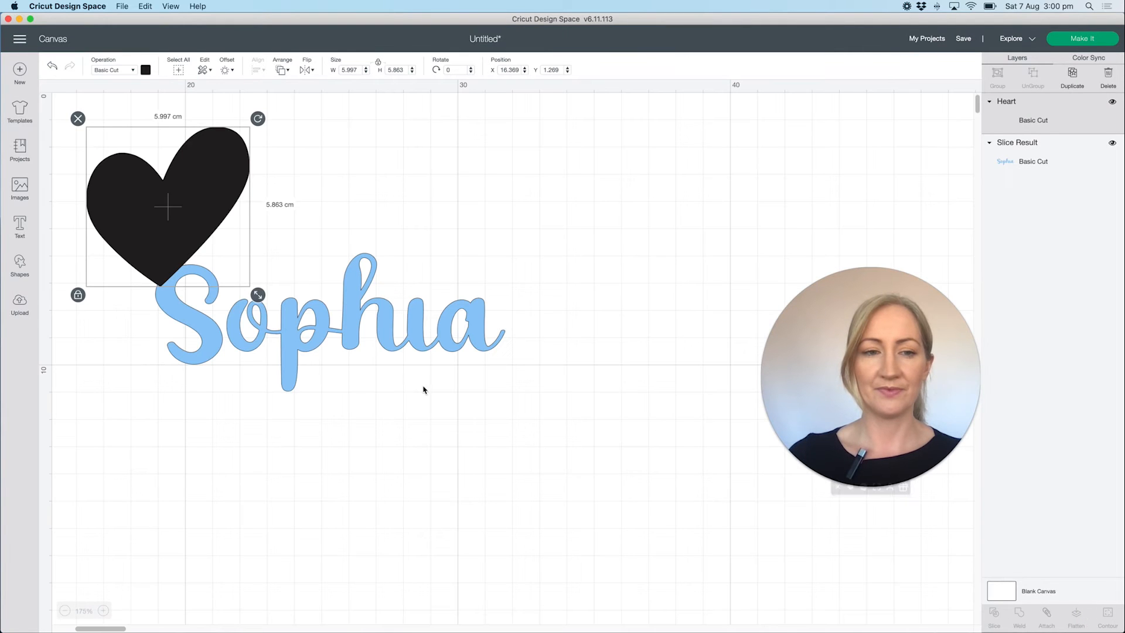
Step: Shrink the heart to about 2.2 cm wide and place it on top of the i so that they touch
{"action": "left_click_drag", "start_coordinate": [211, 184], "coordinate": [601, 193]}
{"action": "left_click_drag", "start_coordinate": [651, 299], "coordinate": [592, 226]}
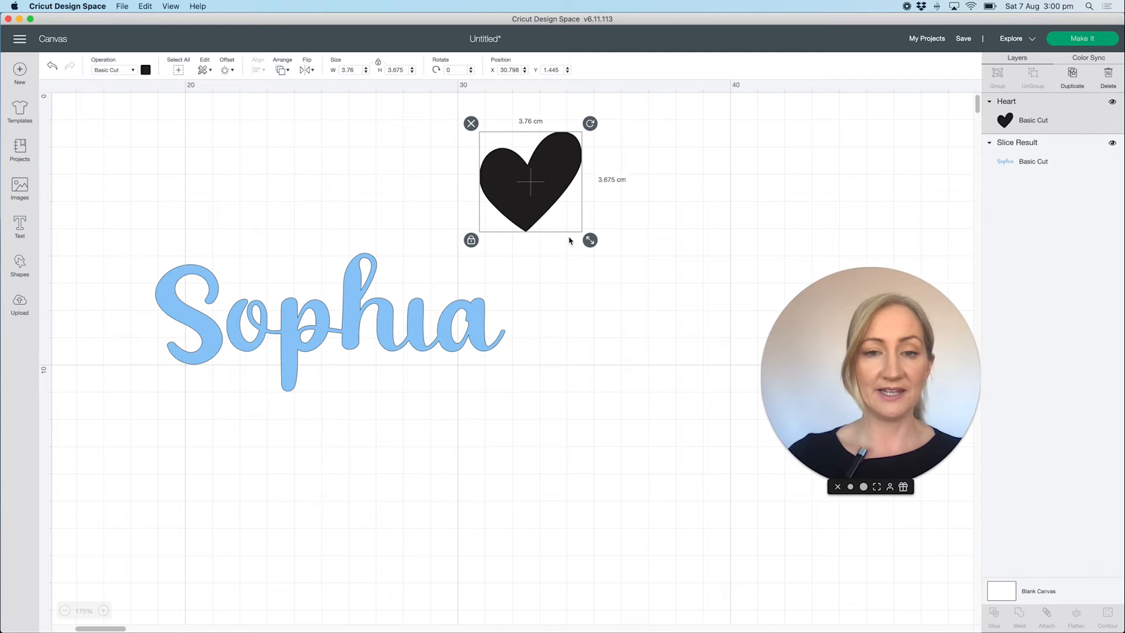
{"action": "left_click_drag", "start_coordinate": [590, 240], "coordinate": [440, 265]}
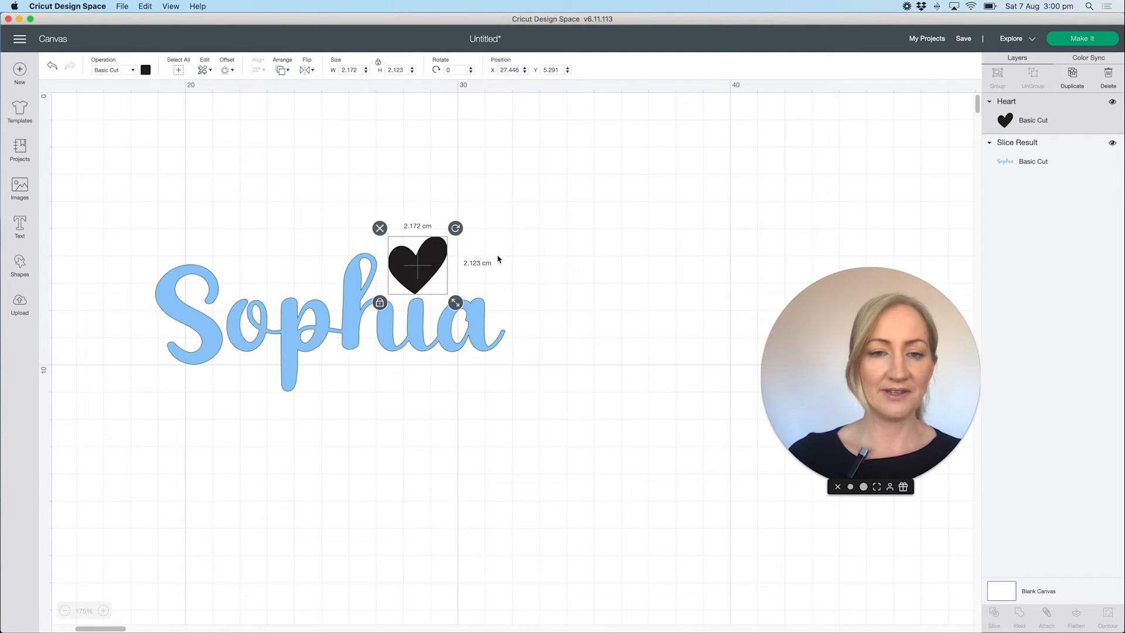
Step: Weld the heart and the name together, preview the result on the cutting mat, and return to the canvas
{"action": "left_click", "coordinate": [147, 71]}
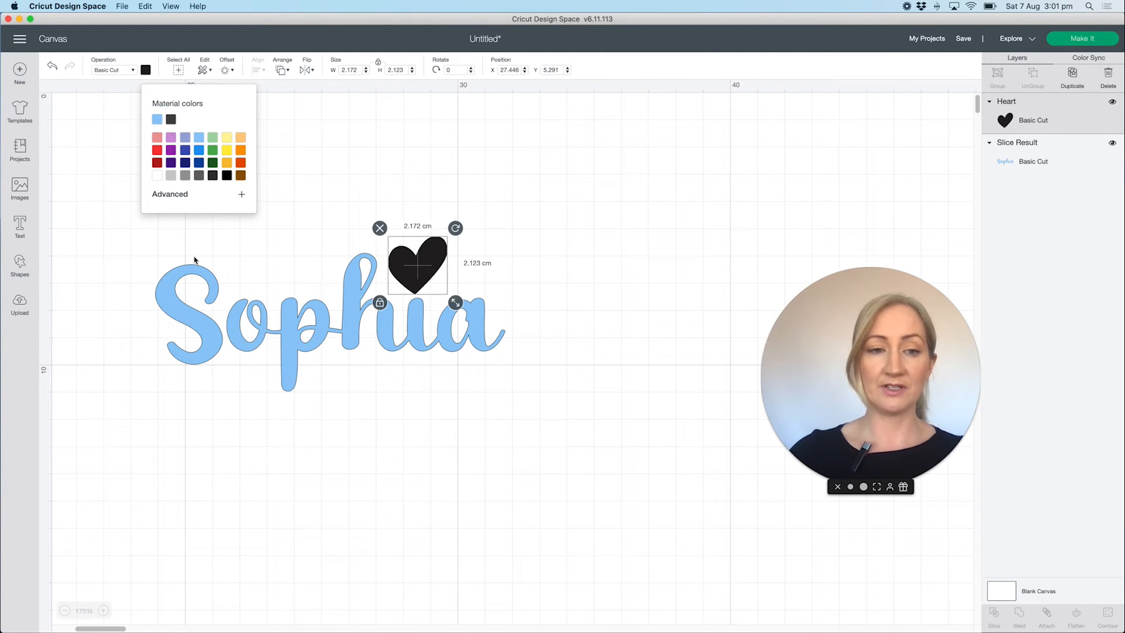
{"action": "left_click", "coordinate": [260, 244]}
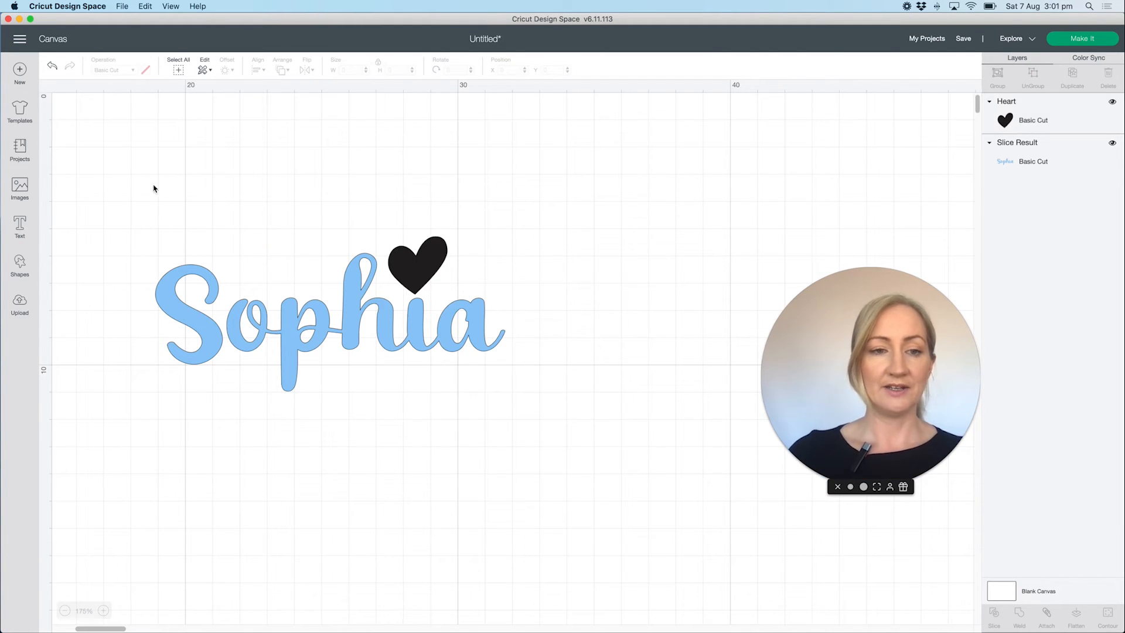
{"action": "left_click_drag", "start_coordinate": [145, 184], "coordinate": [570, 441]}
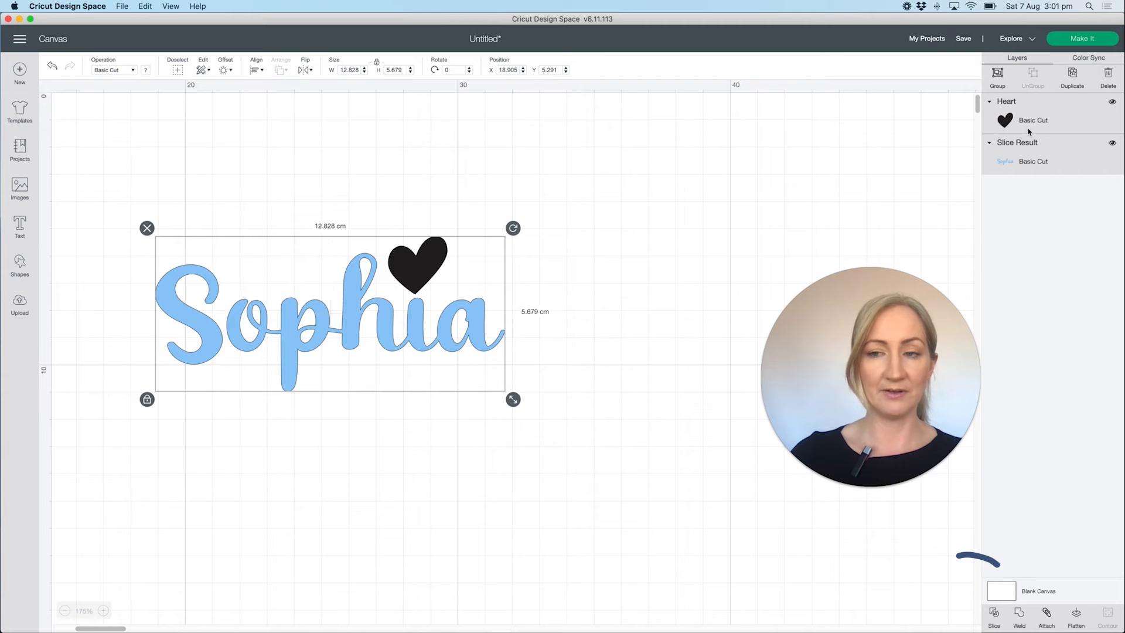
{"action": "left_click", "coordinate": [1020, 618]}
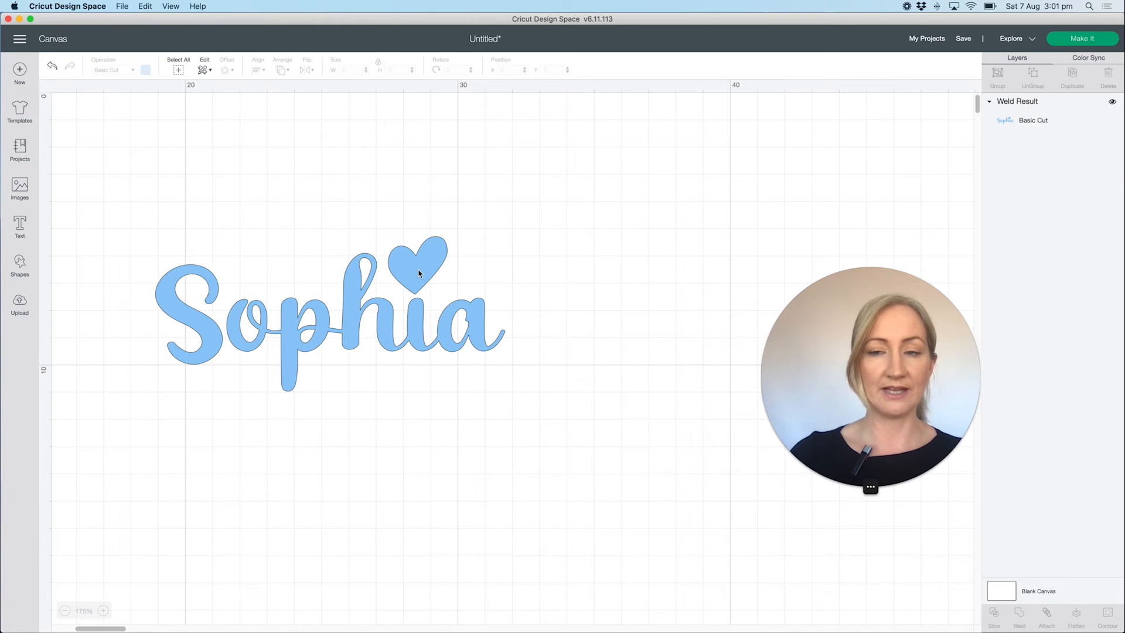
{"action": "left_click", "coordinate": [1089, 41]}
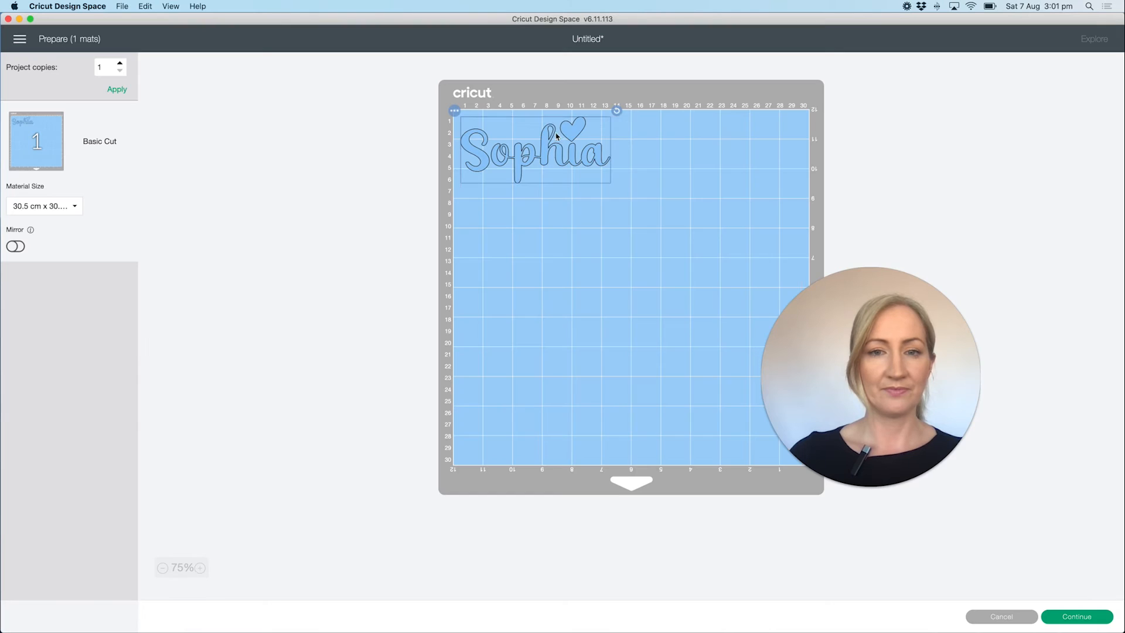
{"action": "left_click", "coordinate": [1003, 616]}
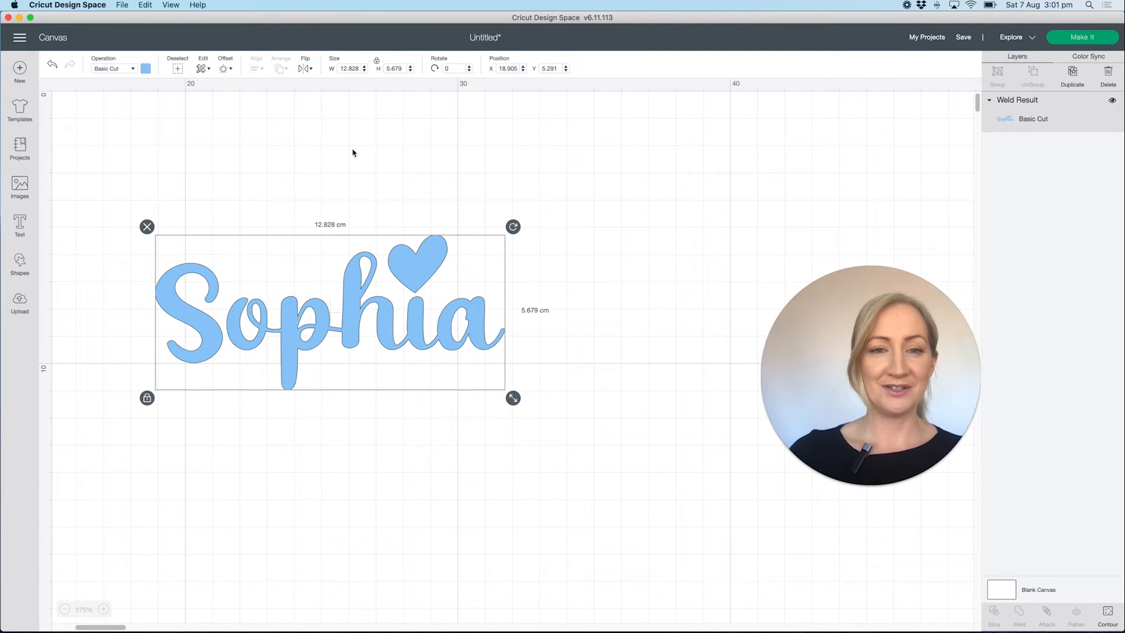
Step: Add an offset of 0.353 cm with rounded corners around the welded name and heart
{"action": "left_click", "coordinate": [225, 69]}
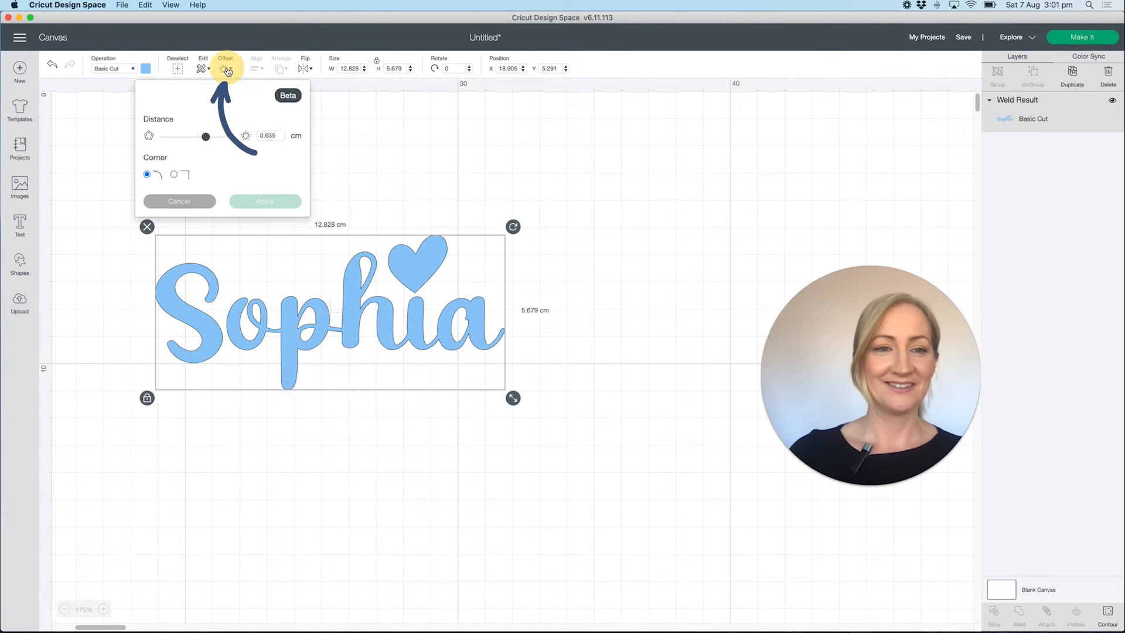
{"action": "left_click", "coordinate": [205, 137]}
{"action": "left_click_drag", "start_coordinate": [206, 141], "coordinate": [202, 139]}
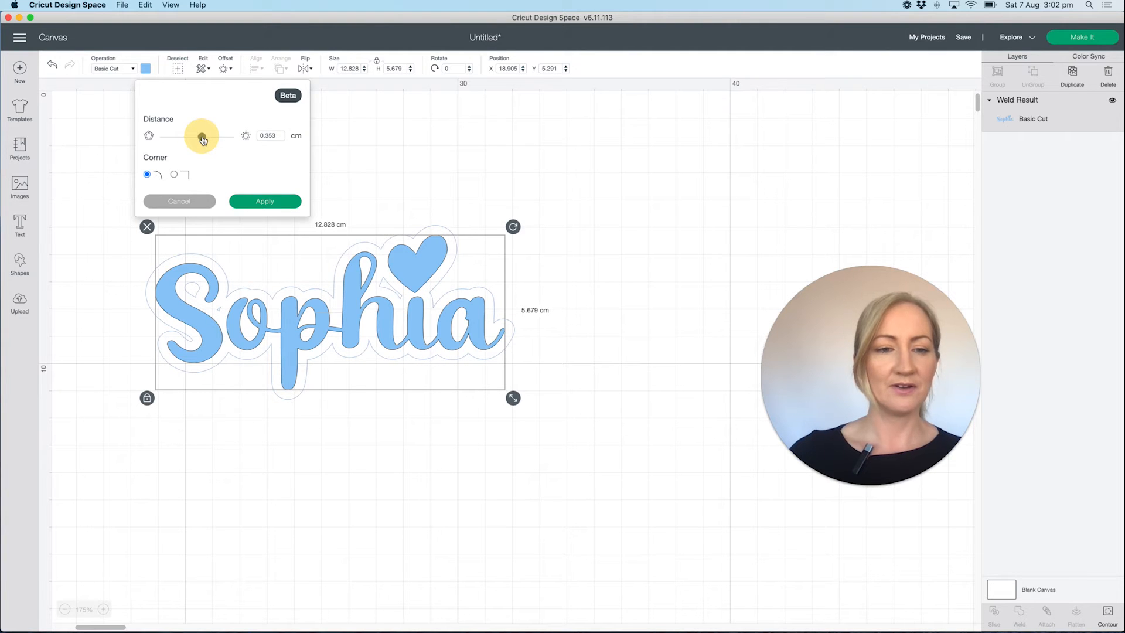
{"action": "left_click_drag", "start_coordinate": [203, 139], "coordinate": [201, 139]}
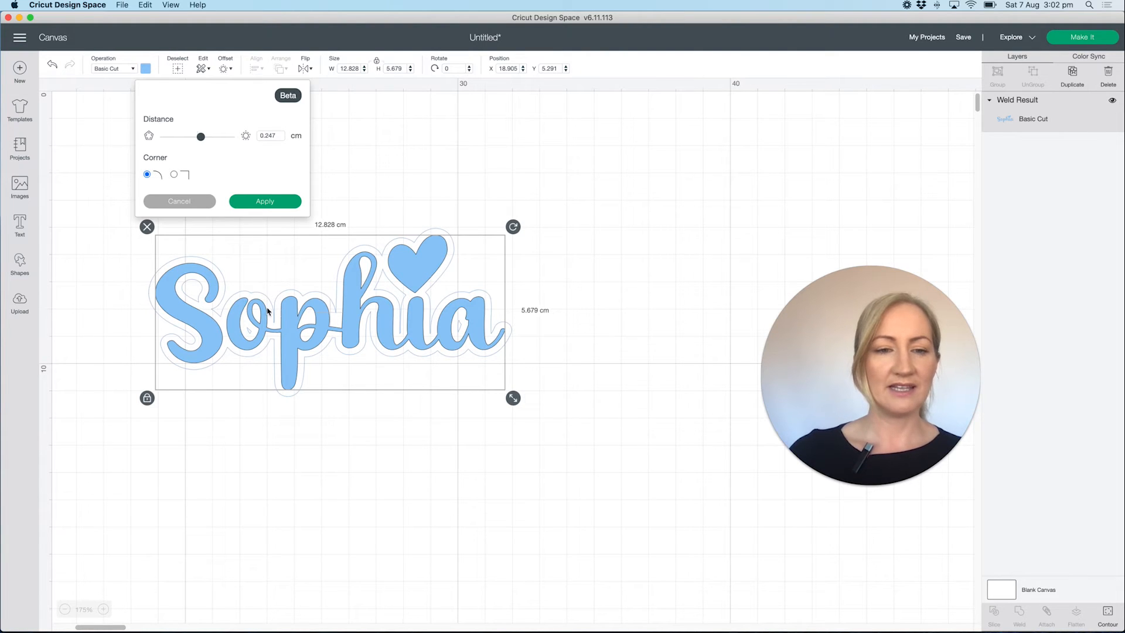
{"action": "left_click_drag", "start_coordinate": [201, 141], "coordinate": [203, 142]}
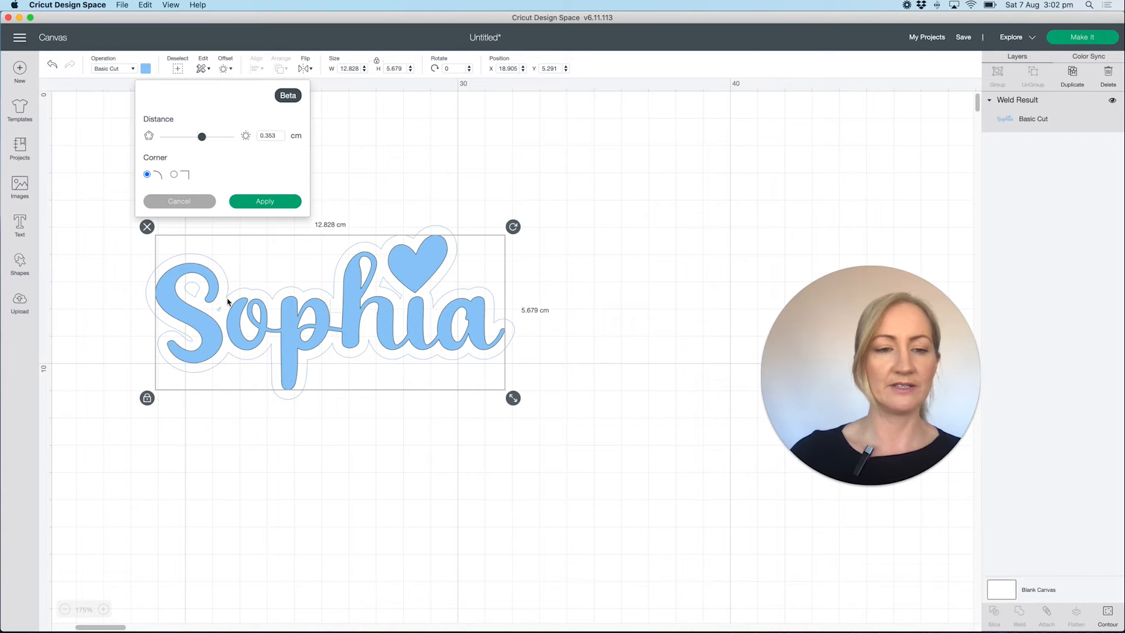
{"action": "left_click", "coordinate": [273, 202]}
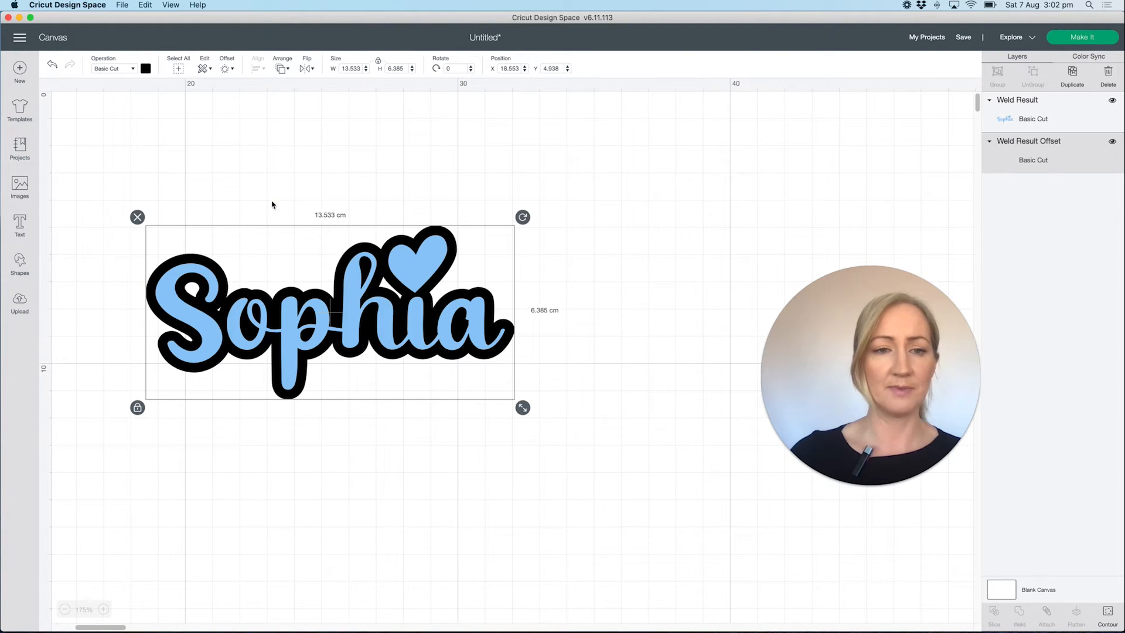
Step: Hide all inner contours of the black offset so it becomes a solid backing shape
{"action": "left_click", "coordinate": [1106, 613]}
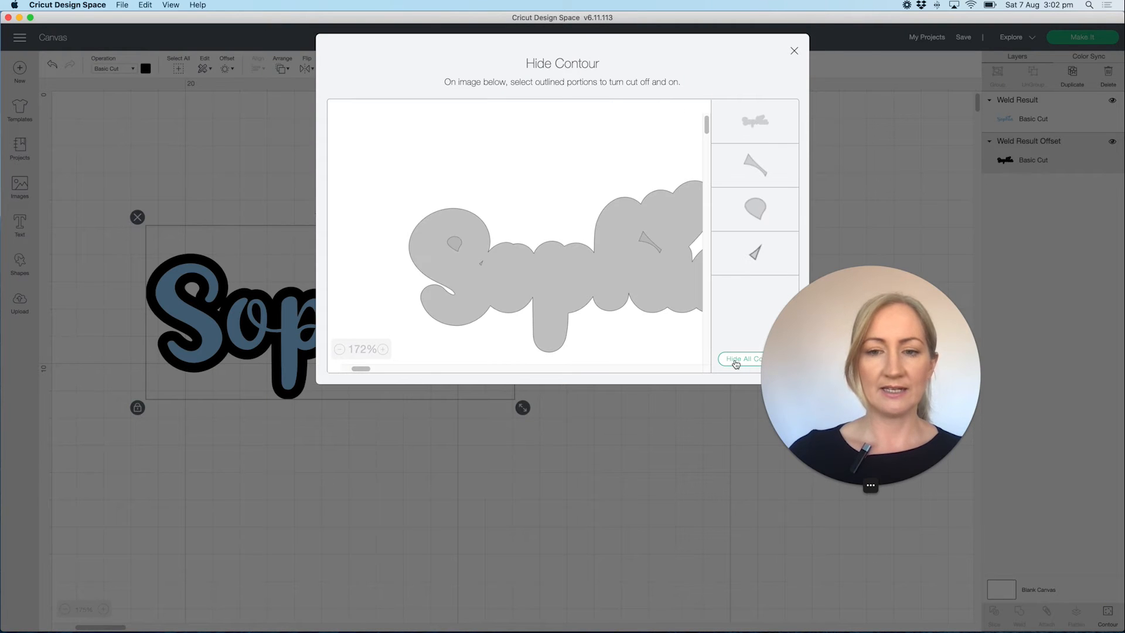
{"action": "left_click", "coordinate": [737, 362]}
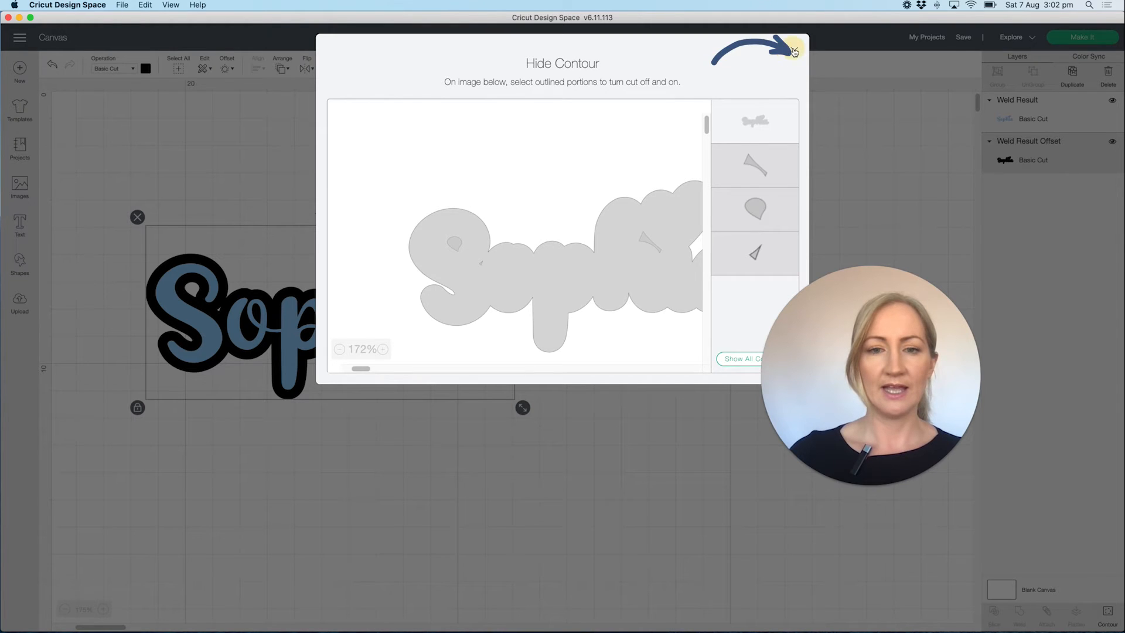
{"action": "left_click", "coordinate": [794, 52]}
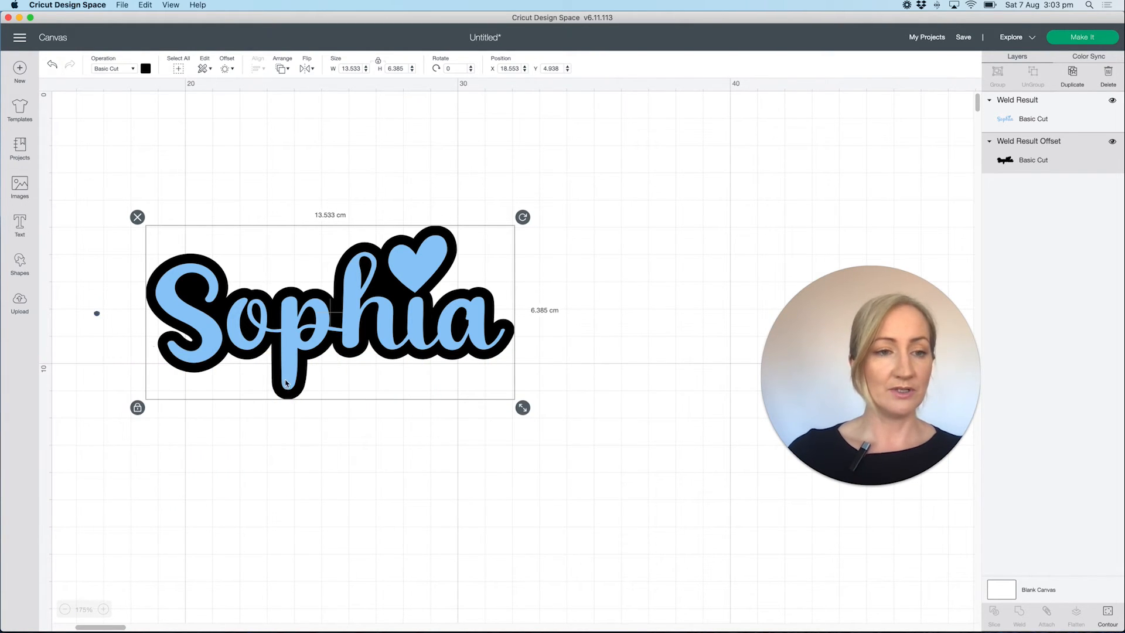
Step: Add a square, unlock its proportions, and stretch it to about 15.7 by 9.2 cm over the name and offset
{"action": "left_click", "coordinate": [23, 266]}
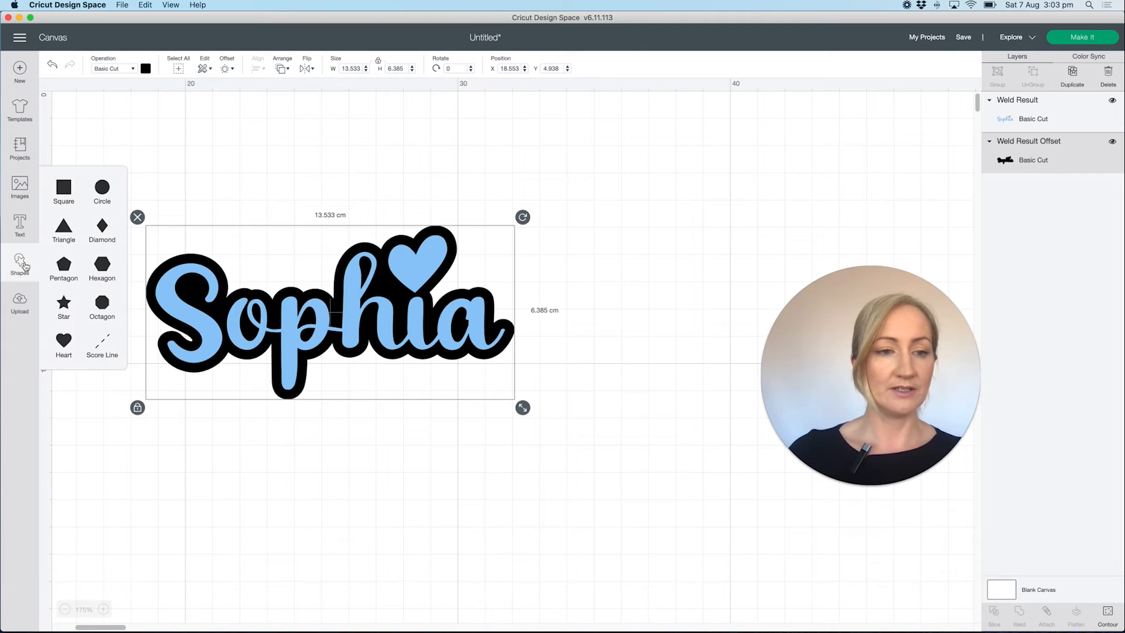
{"action": "left_click", "coordinate": [65, 186]}
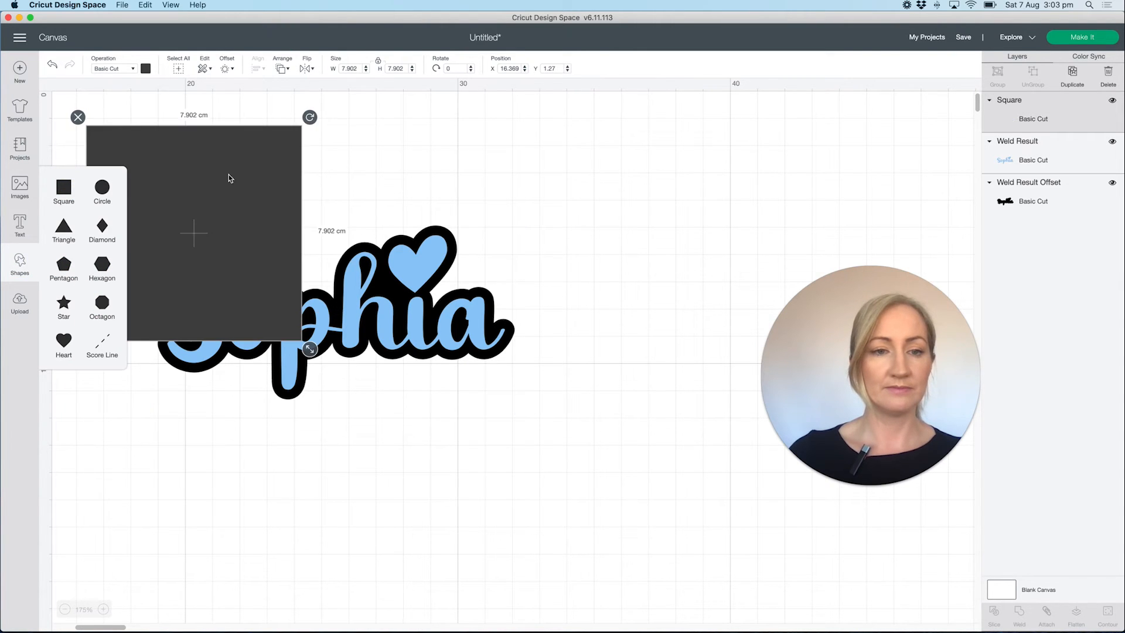
{"action": "left_click_drag", "start_coordinate": [249, 211], "coordinate": [354, 195]}
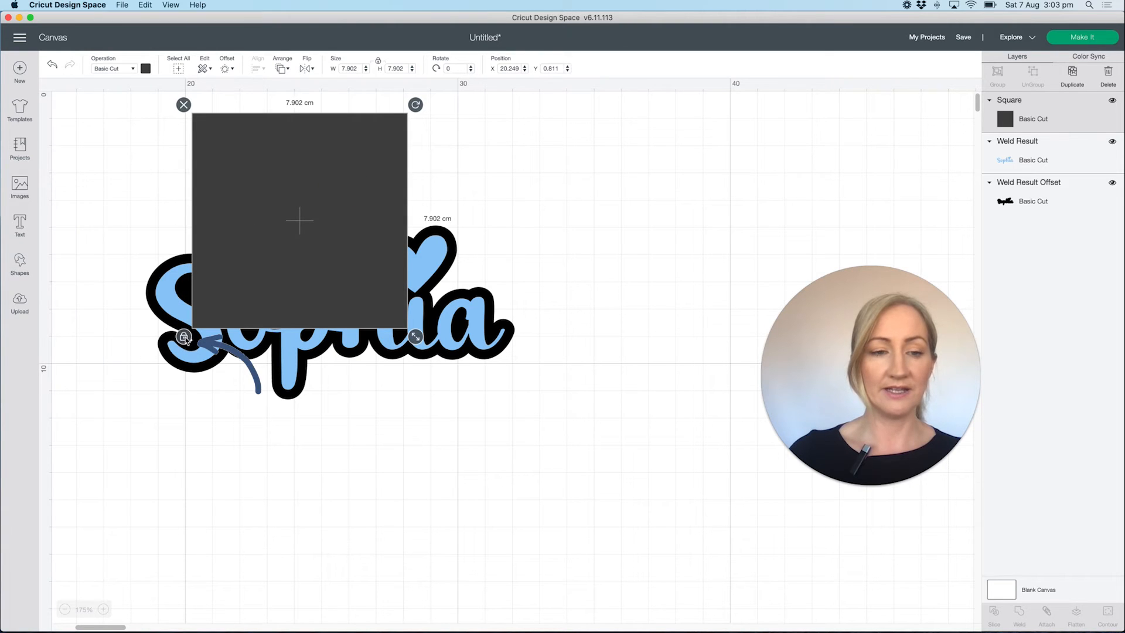
{"action": "left_click", "coordinate": [184, 337]}
{"action": "left_click_drag", "start_coordinate": [416, 337], "coordinate": [575, 375]}
{"action": "left_click_drag", "start_coordinate": [452, 279], "coordinate": [406, 381]}
{"action": "left_click_drag", "start_coordinate": [497, 464], "coordinate": [539, 446]}
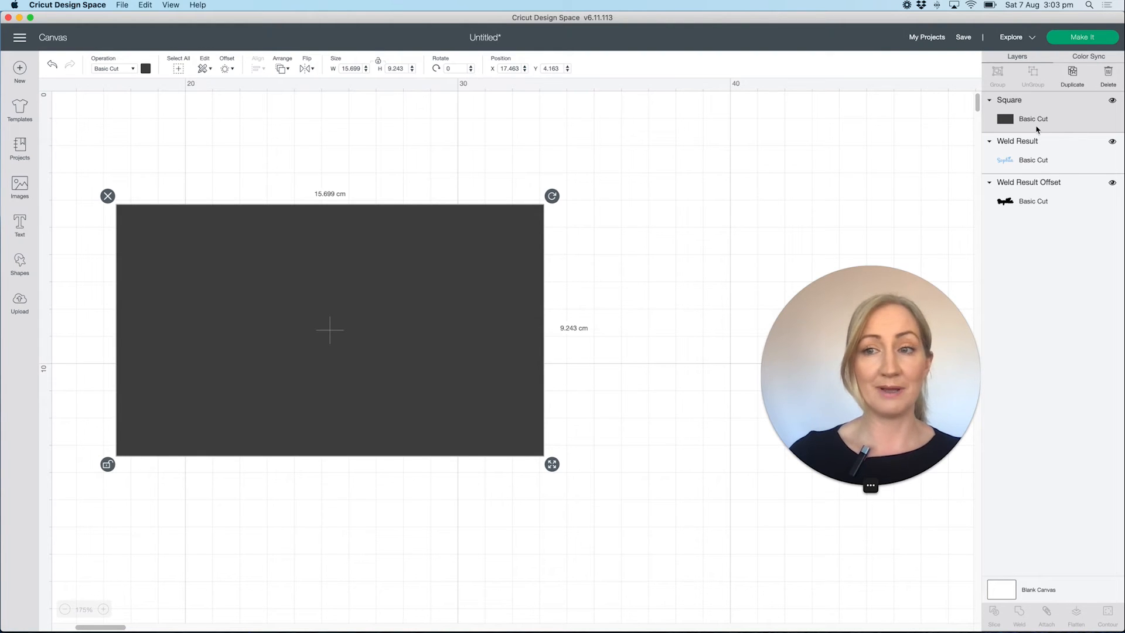
Step: Move the square beneath the name and offset layers and resize it to about 15.8 by 7.8 cm
{"action": "left_click_drag", "start_coordinate": [1009, 121], "coordinate": [1015, 214]}
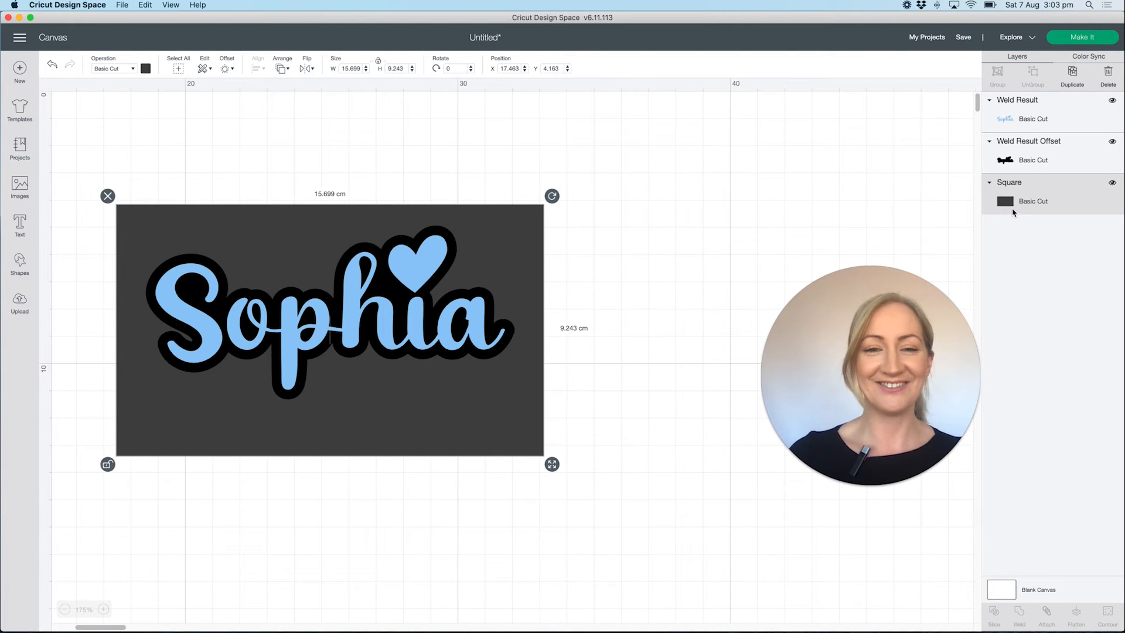
{"action": "left_click_drag", "start_coordinate": [553, 465], "coordinate": [555, 428]}
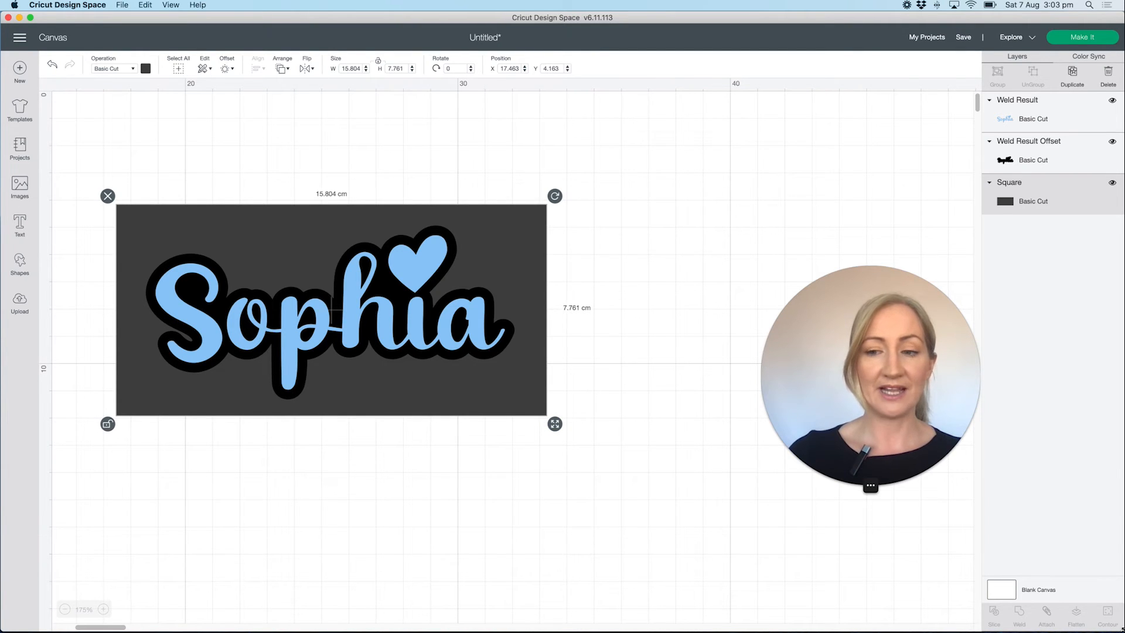
Step: Shrink the application window and reveal the collapsed size, rotation and position settings for the square
{"action": "left_click_drag", "start_coordinate": [1121, 628], "coordinate": [470, 291]}
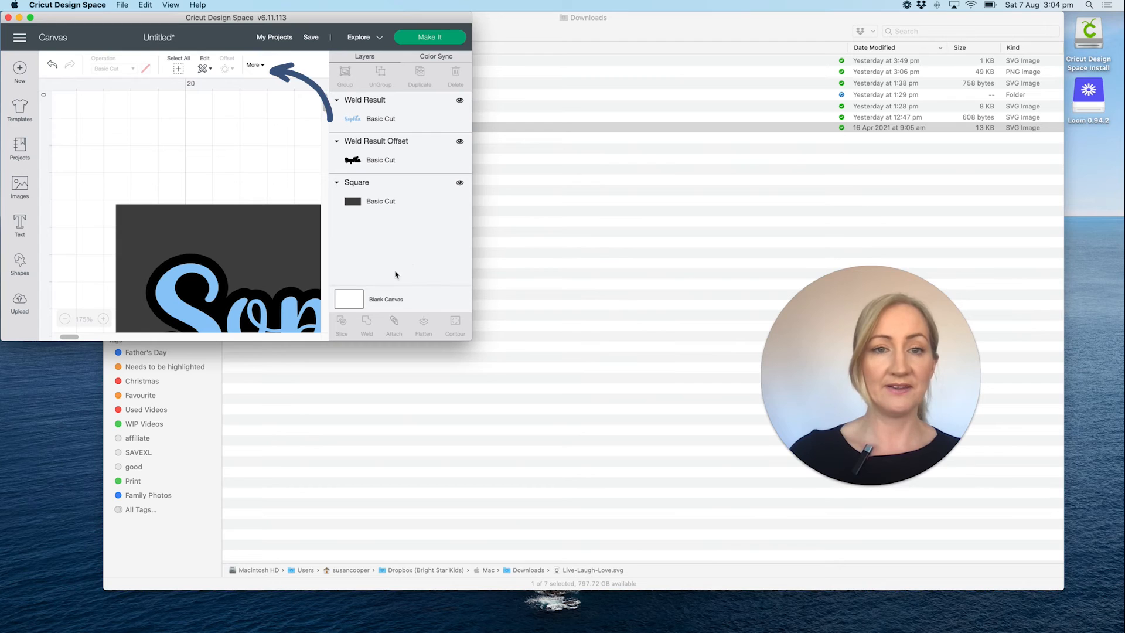
{"action": "left_click", "coordinate": [260, 65]}
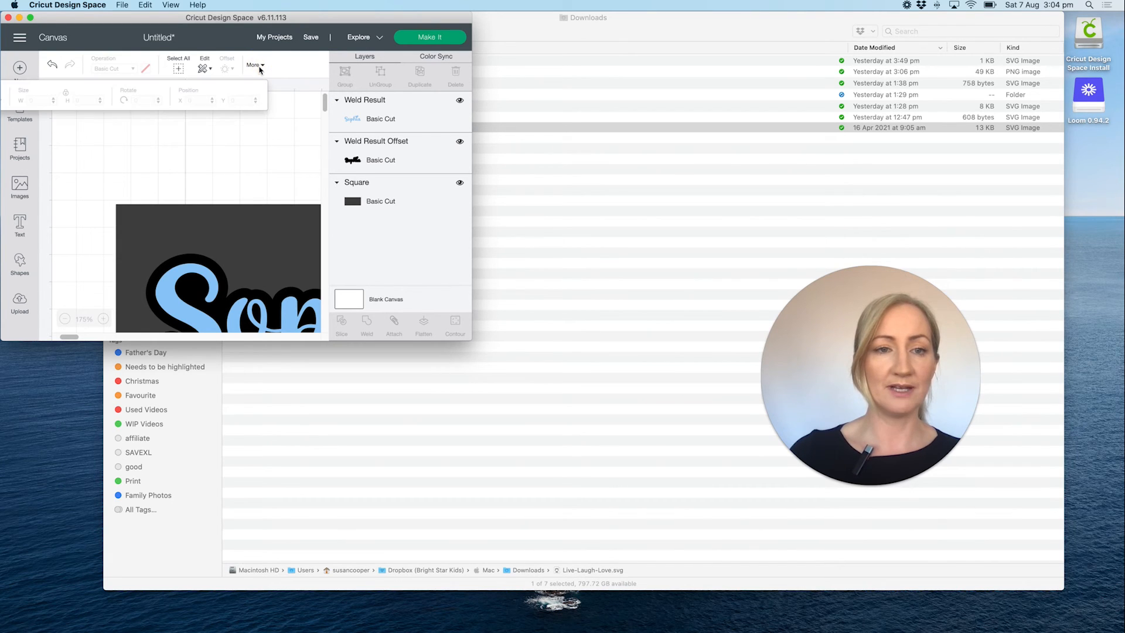
{"action": "left_click", "coordinate": [143, 188]}
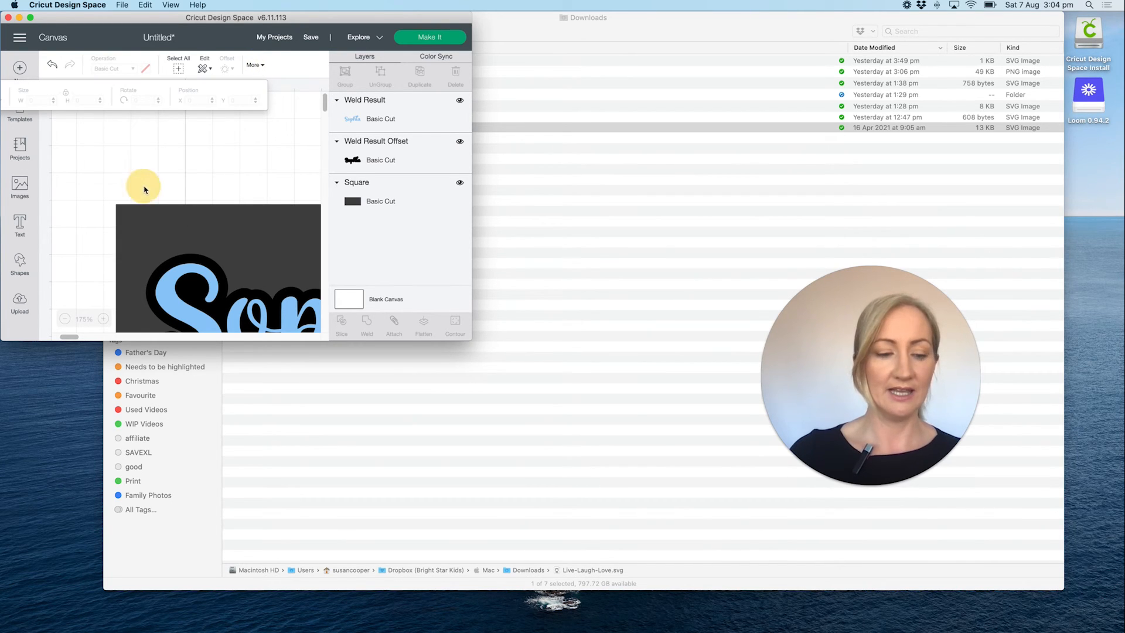
{"action": "left_click_drag", "start_coordinate": [103, 189], "coordinate": [213, 231]}
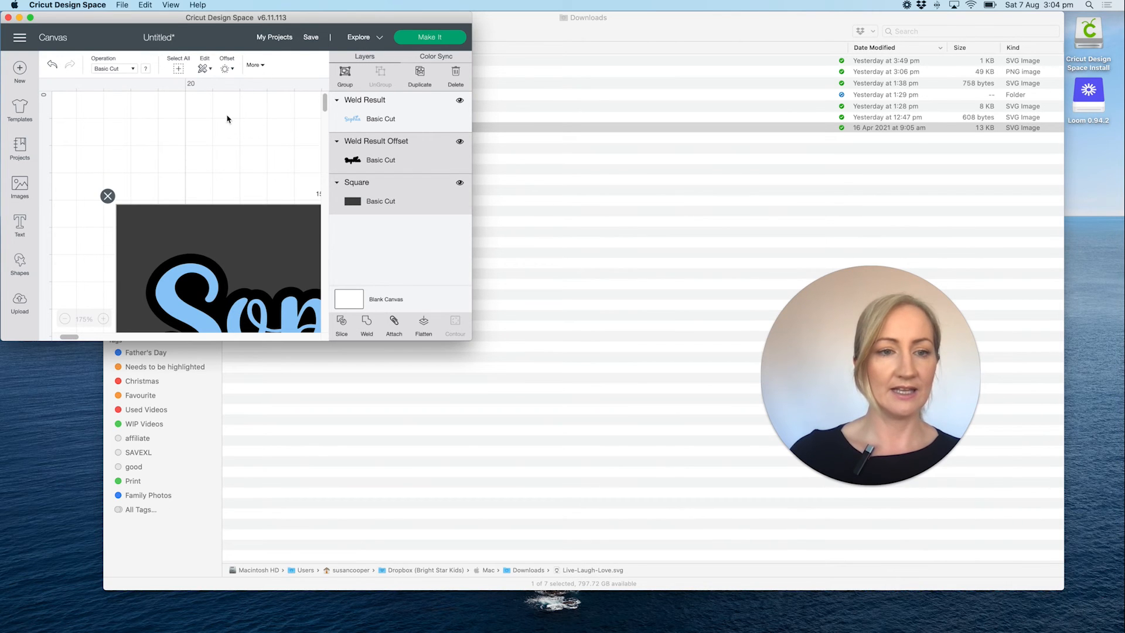
{"action": "left_click", "coordinate": [198, 226]}
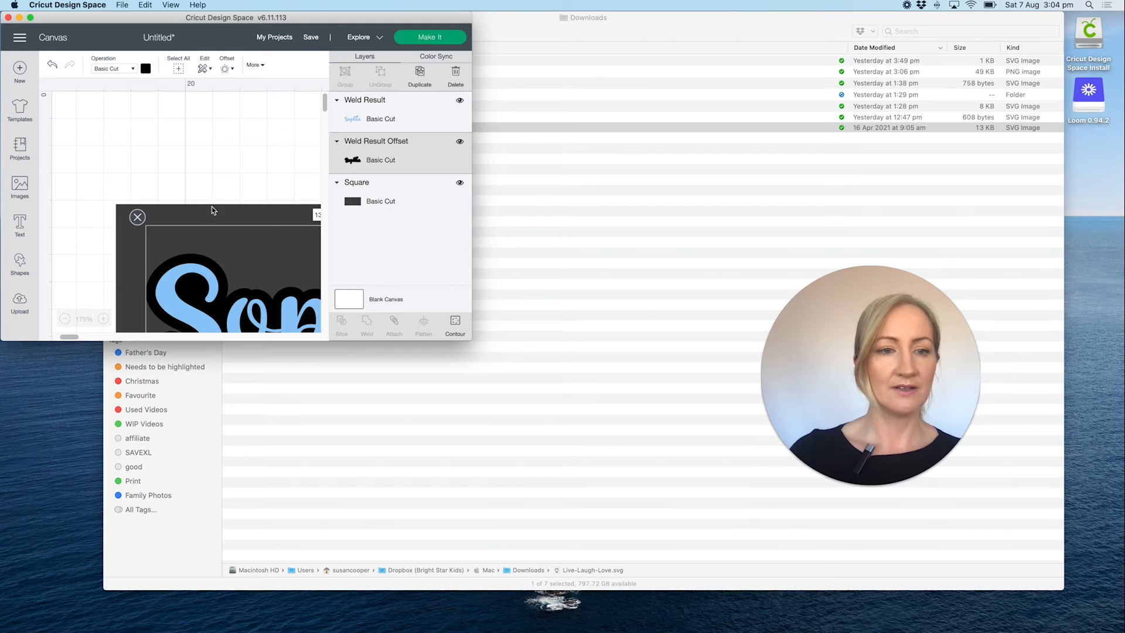
{"action": "left_click", "coordinate": [202, 212]}
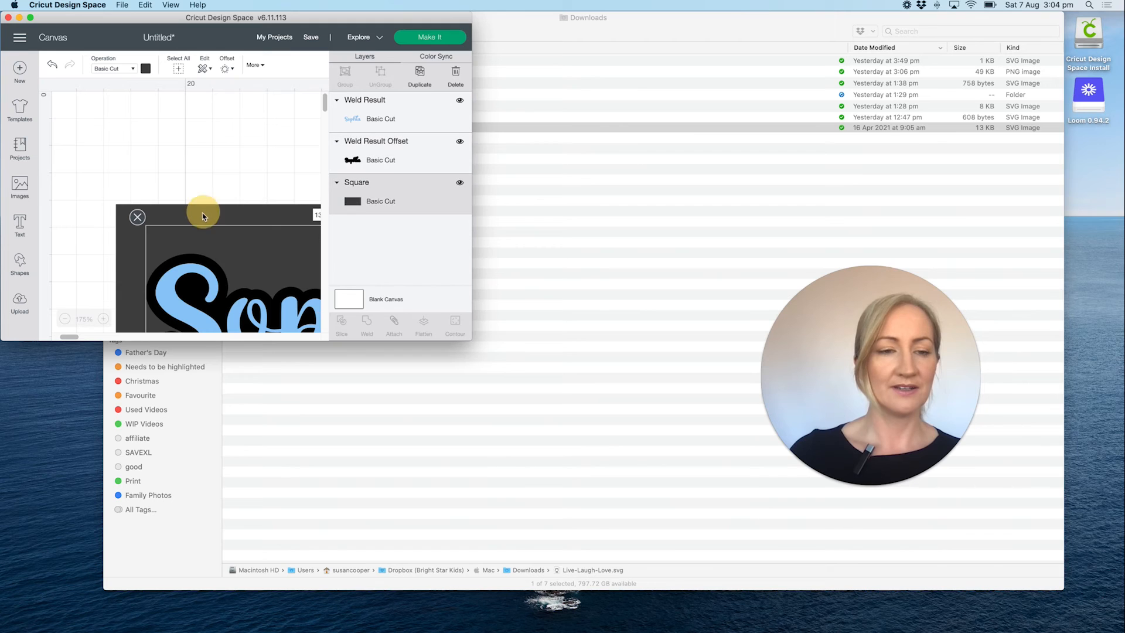
{"action": "left_click", "coordinate": [258, 66]}
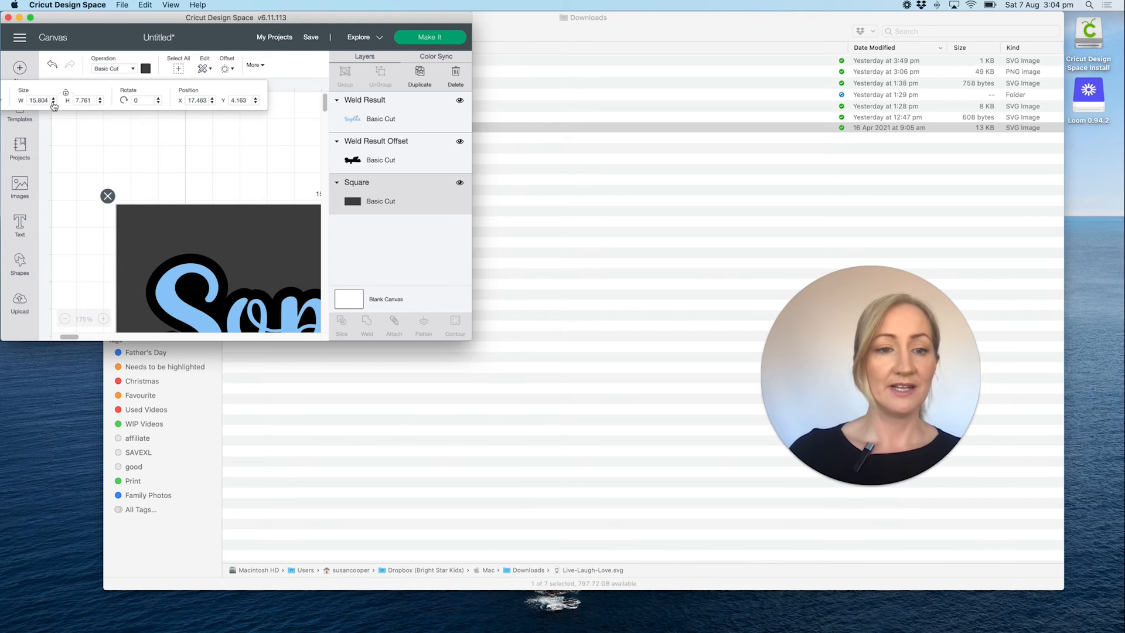
Step: Reduce the square's height to 5.5 cm and enlarge the application window to full size
{"action": "left_click", "coordinate": [102, 103]}
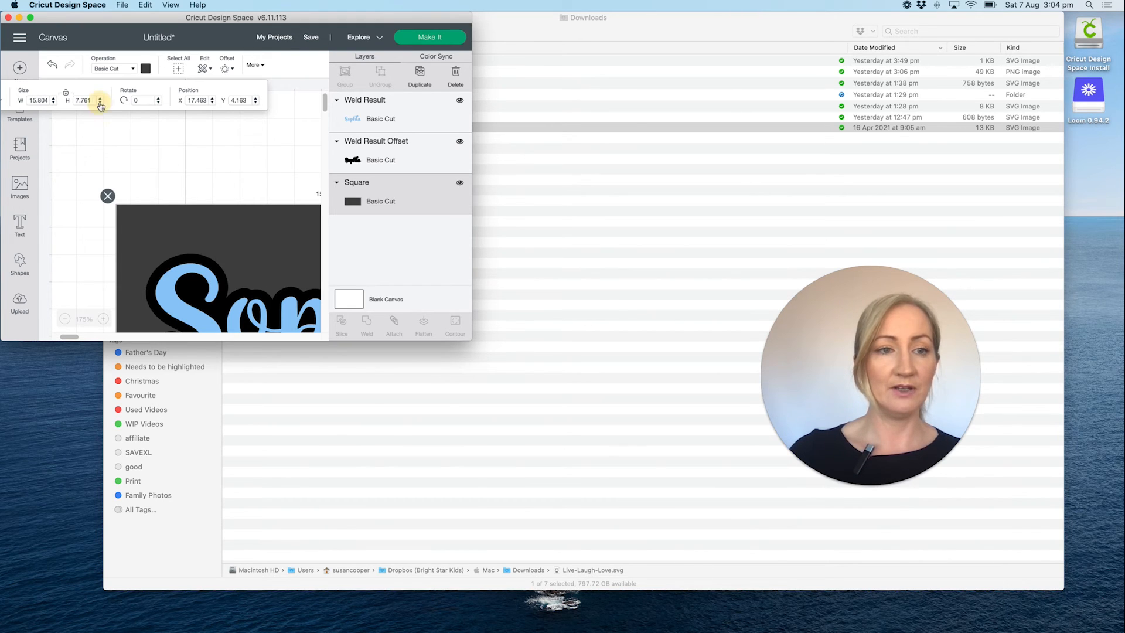
{"action": "left_click", "coordinate": [99, 104]}
{"action": "left_click", "coordinate": [99, 104]}
{"action": "left_click", "coordinate": [100, 104]}
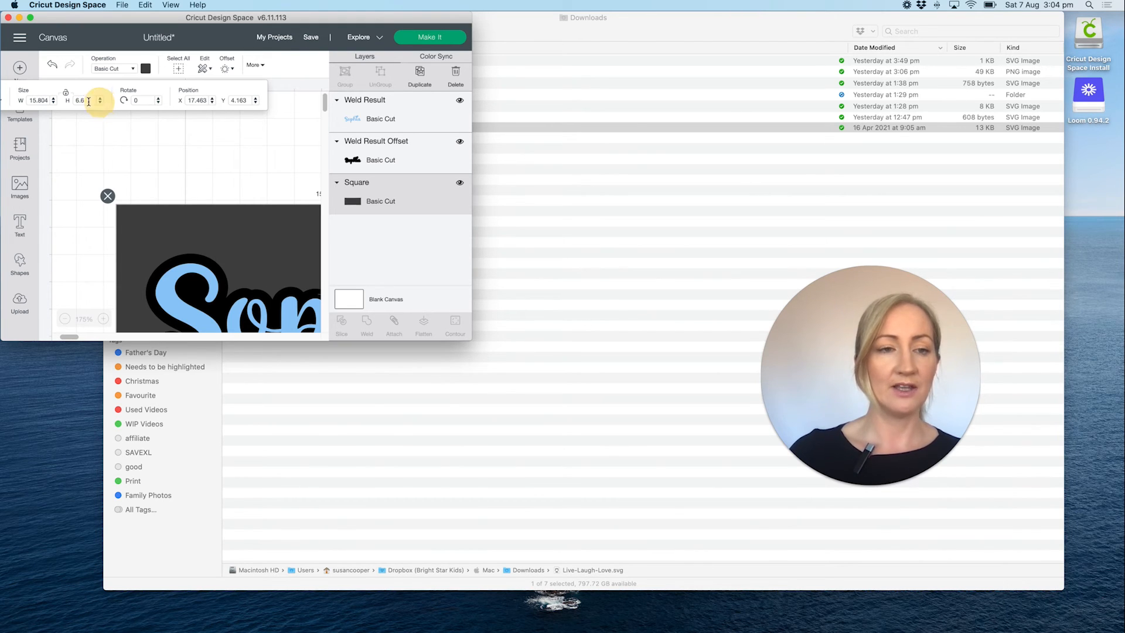
{"action": "left_click_drag", "start_coordinate": [87, 100], "coordinate": [72, 100]}
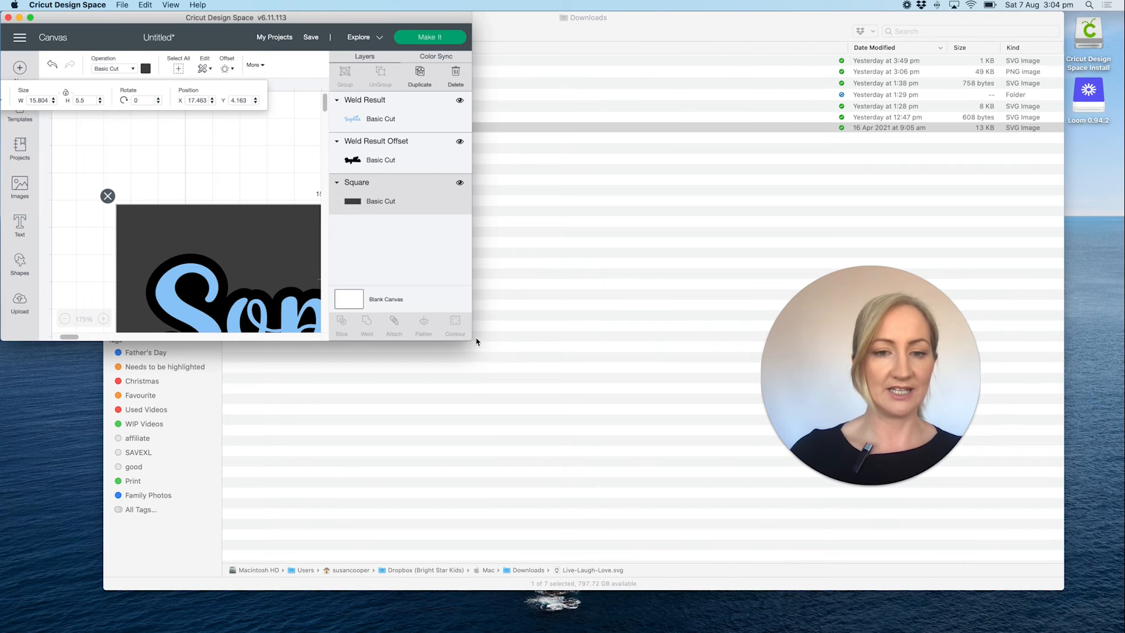
{"action": "left_click_drag", "start_coordinate": [470, 337], "coordinate": [1124, 632]}
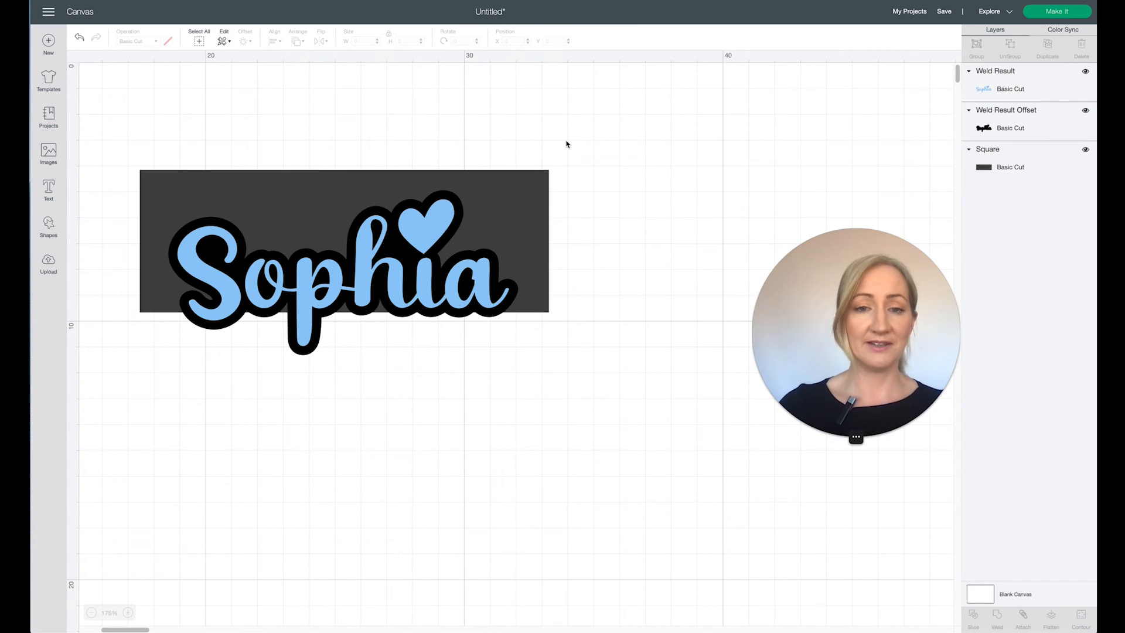
Step: Resize the square to about 14.7 by 7.5 cm around the offset, and move the blue name below it
{"action": "left_click_drag", "start_coordinate": [524, 193], "coordinate": [536, 202]}
{"action": "left_click_drag", "start_coordinate": [573, 331], "coordinate": [526, 349]}
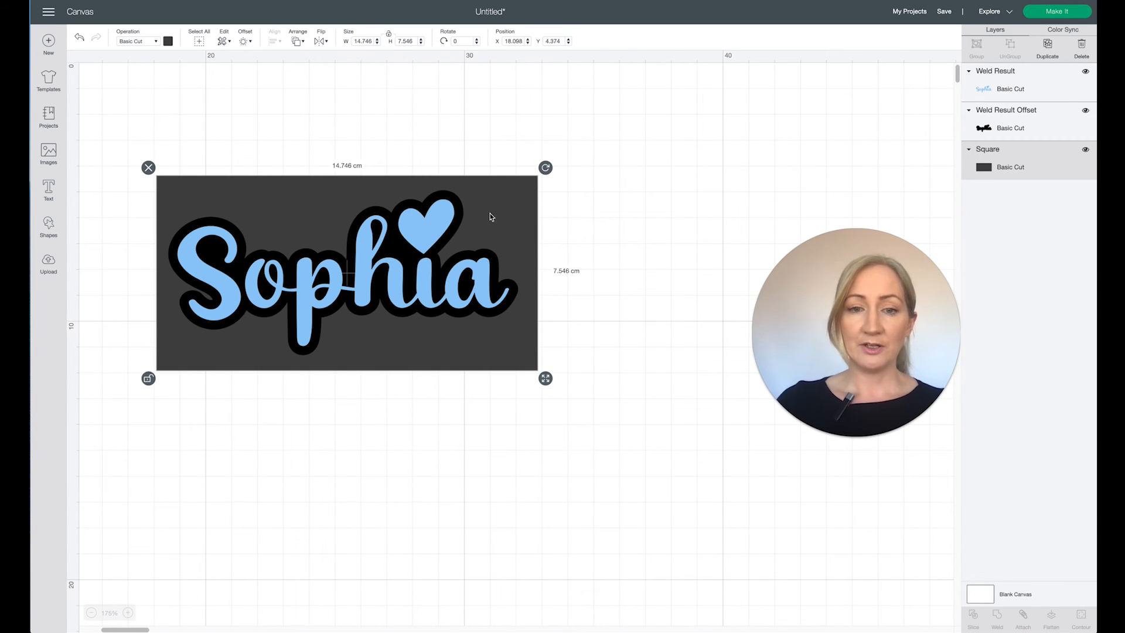
{"action": "left_click", "coordinate": [442, 217]}
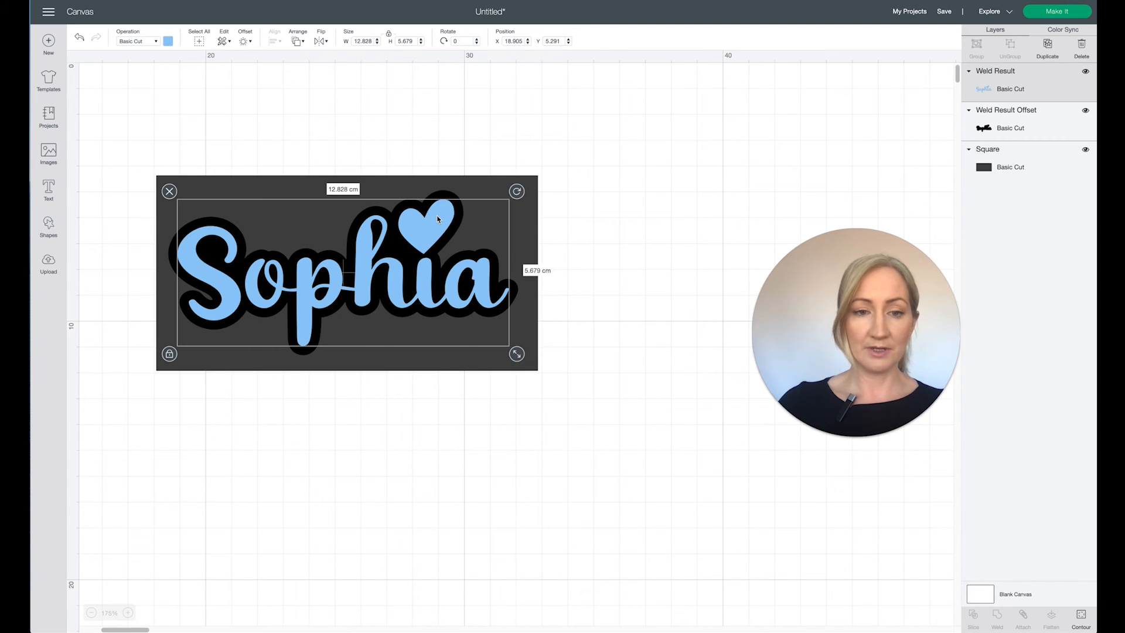
{"action": "left_click_drag", "start_coordinate": [437, 219], "coordinate": [402, 444]}
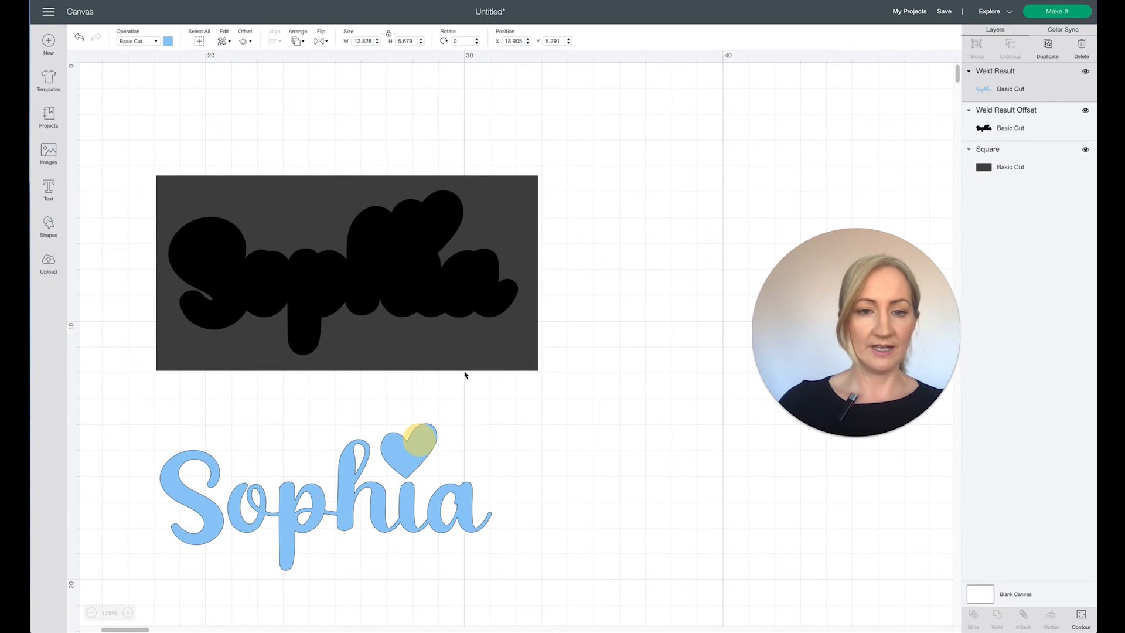
Step: Copy and paste the square, and place the copy directly below the original
{"action": "left_click", "coordinate": [519, 224]}
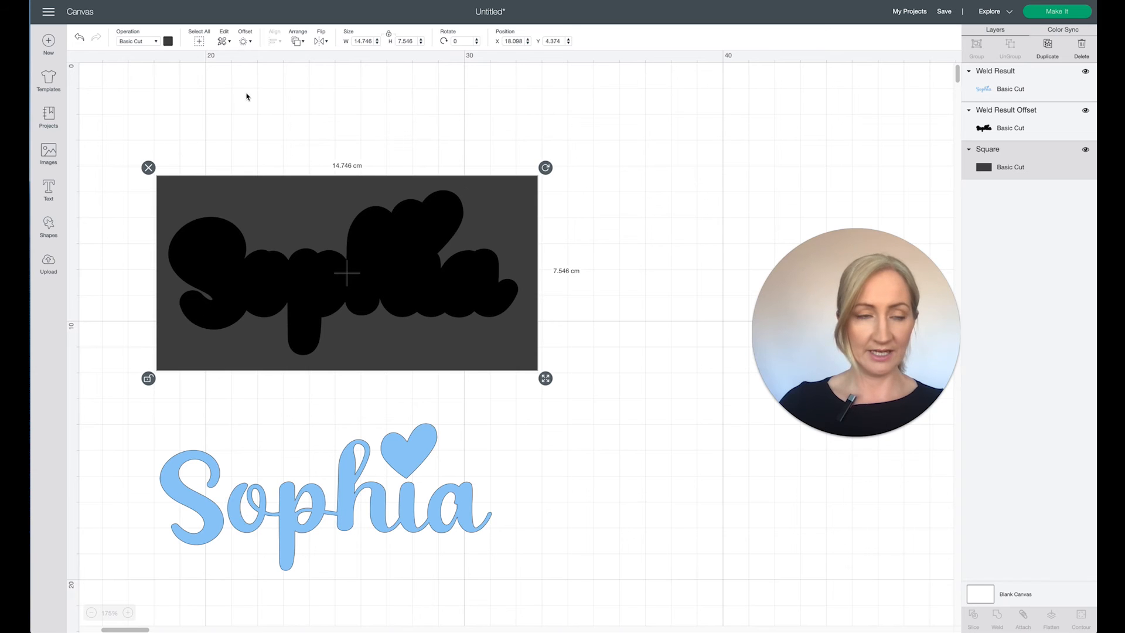
{"action": "right_click", "coordinate": [520, 224]}
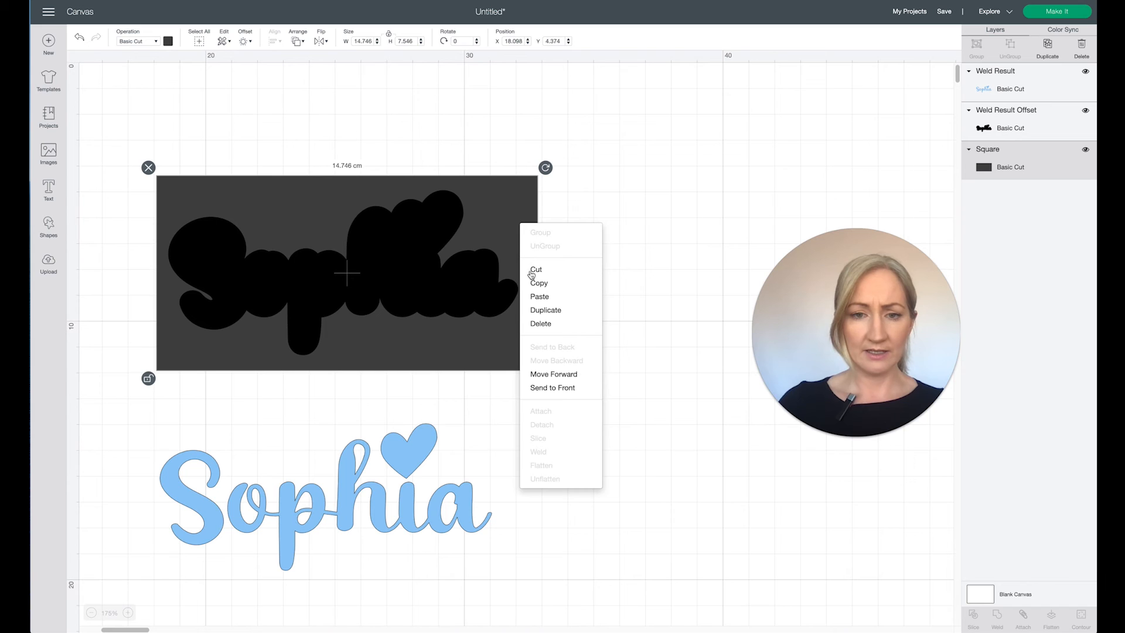
{"action": "left_click", "coordinate": [540, 284]}
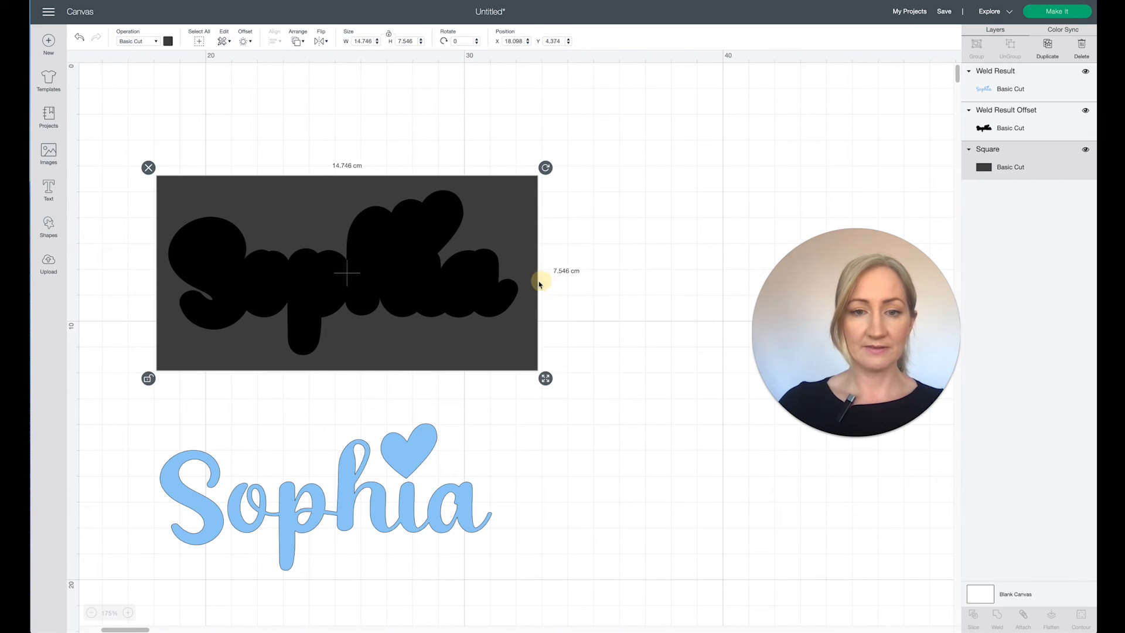
{"action": "right_click", "coordinate": [583, 254]}
{"action": "left_click", "coordinate": [603, 325]}
{"action": "left_click_drag", "start_coordinate": [512, 353], "coordinate": [518, 443]}
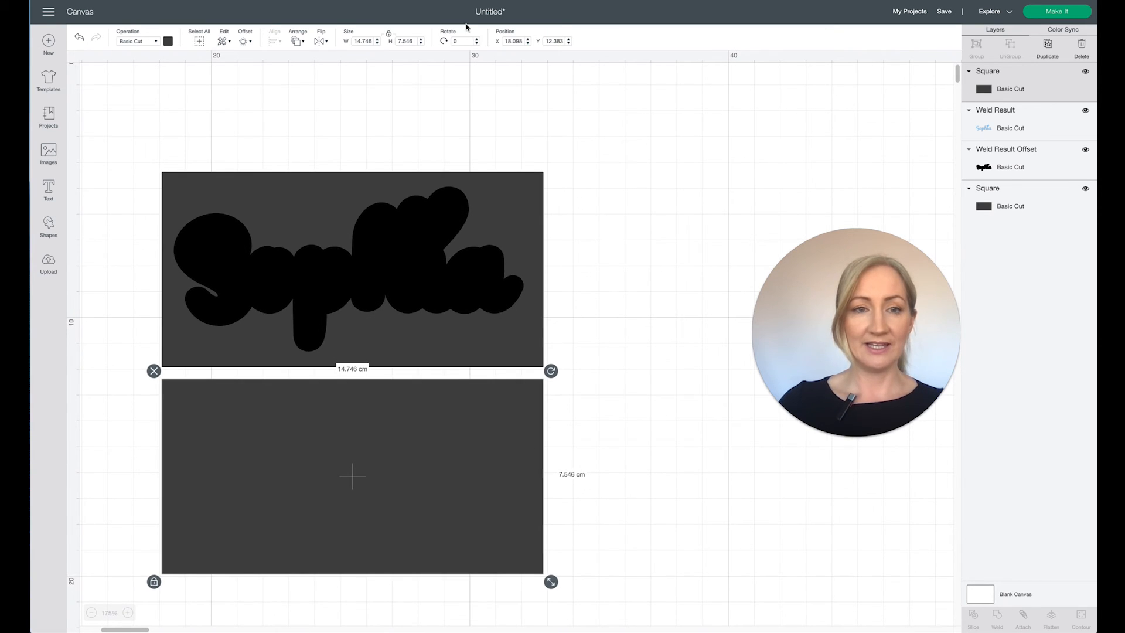
Step: Send the copied square to the back, behind the blue name, and deselect it
{"action": "left_click", "coordinate": [299, 41]}
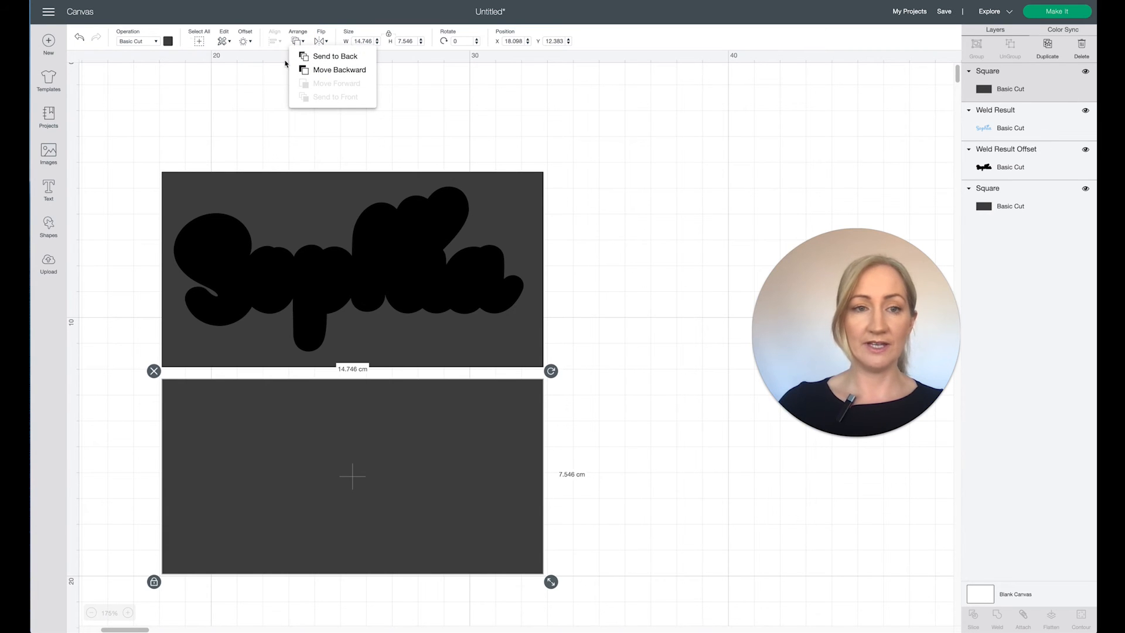
{"action": "left_click", "coordinate": [344, 58]}
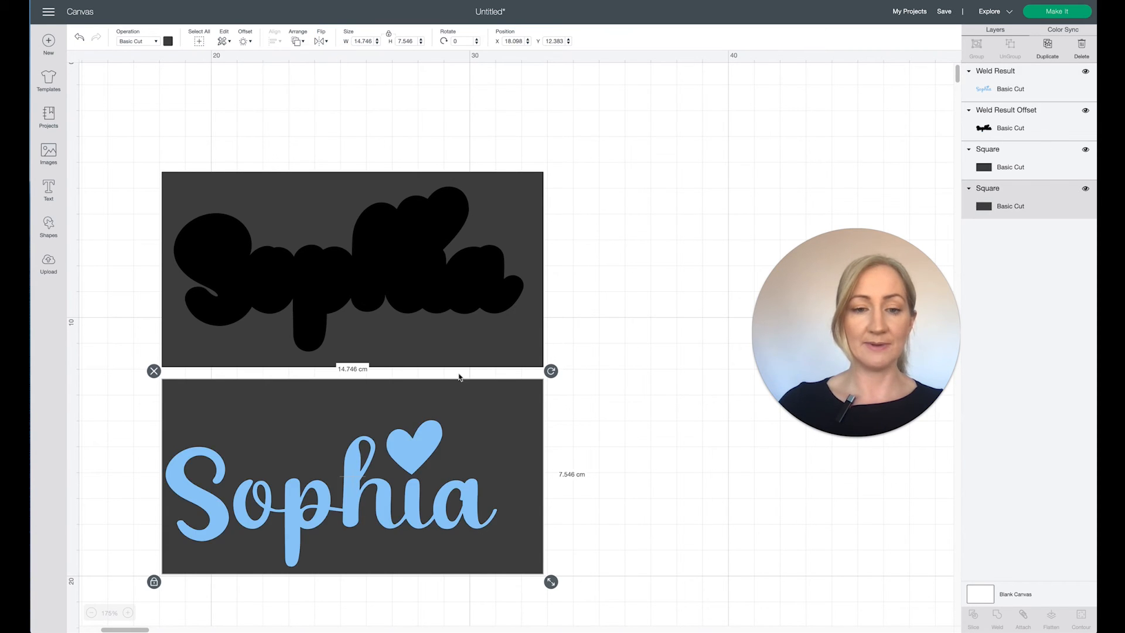
{"action": "left_click", "coordinate": [653, 456]}
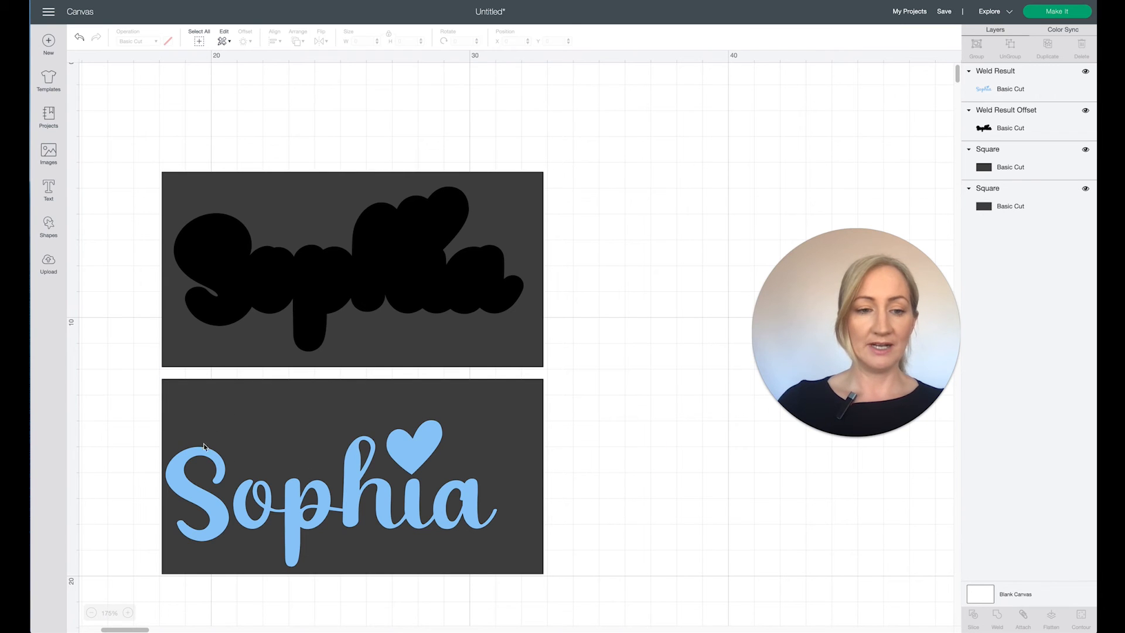
Step: Move the blue name within the lower square, centre-align the two both horizontally and vertically, and deselect them
{"action": "mouse_move", "coordinate": [412, 457]}
{"action": "left_mouse_down"}
{"action": "mouse_move", "coordinate": [390, 456]}
{"action": "mouse_move", "coordinate": [406, 458]}
{"action": "left_mouse_up"}
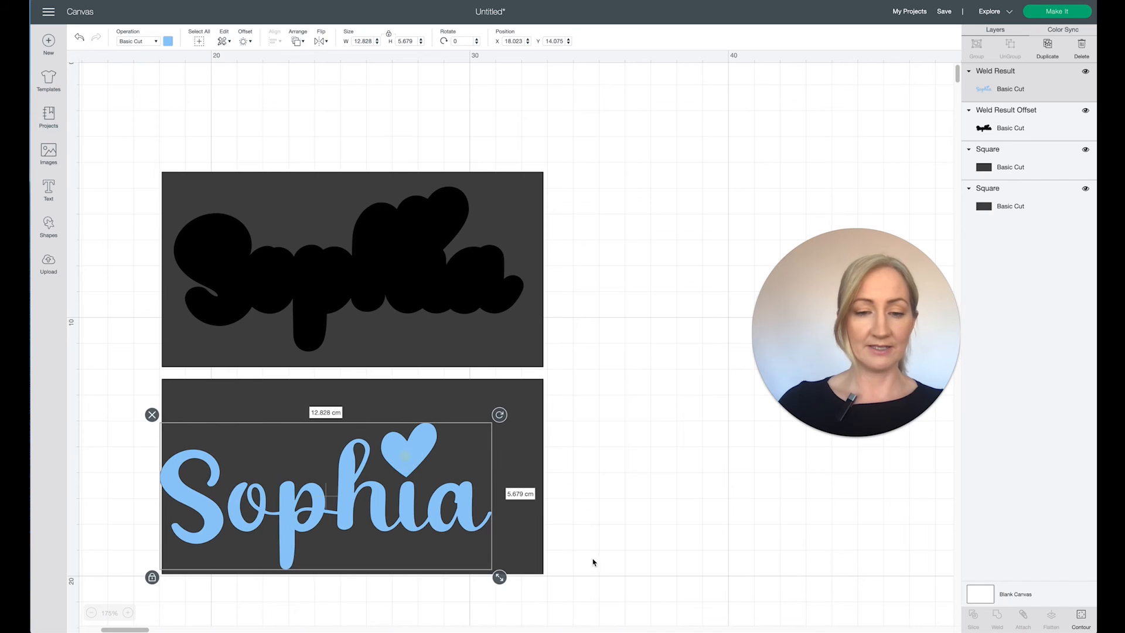
{"action": "left_click_drag", "start_coordinate": [587, 578], "coordinate": [554, 480]}
{"action": "left_click_drag", "start_coordinate": [426, 455], "coordinate": [460, 436]}
{"action": "left_click_drag", "start_coordinate": [578, 580], "coordinate": [152, 370]}
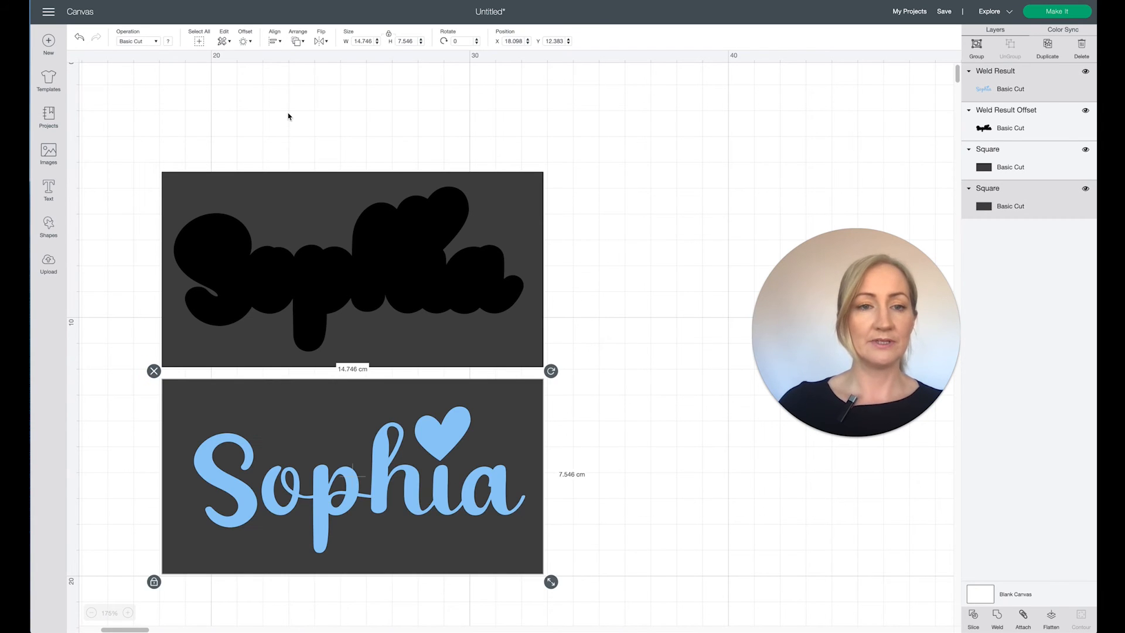
{"action": "left_click", "coordinate": [276, 43]}
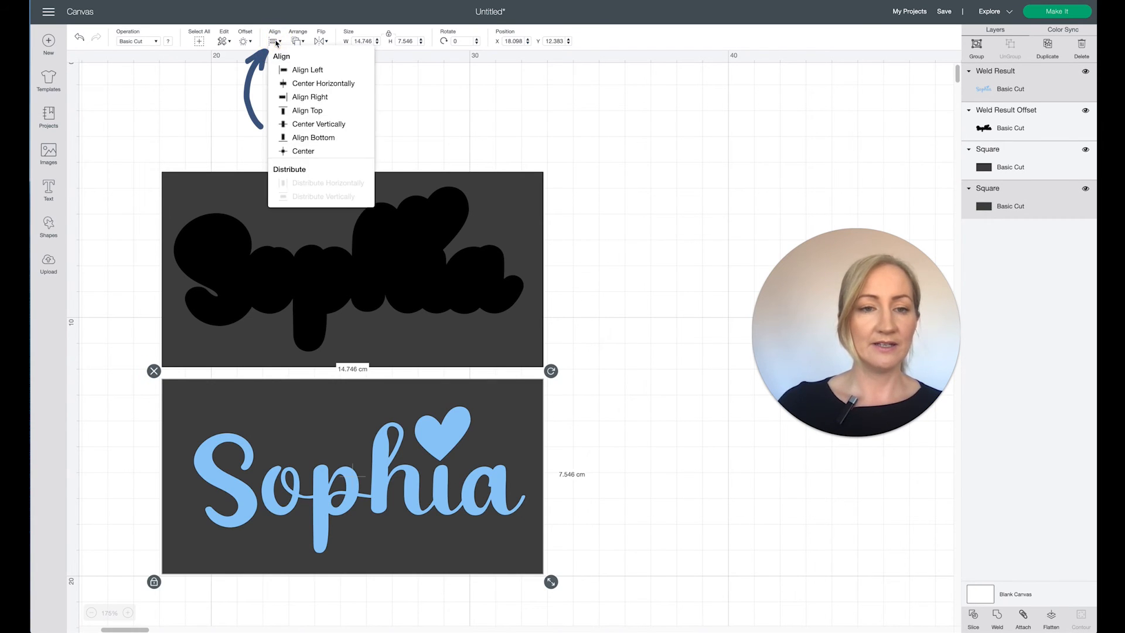
{"action": "left_click", "coordinate": [308, 153]}
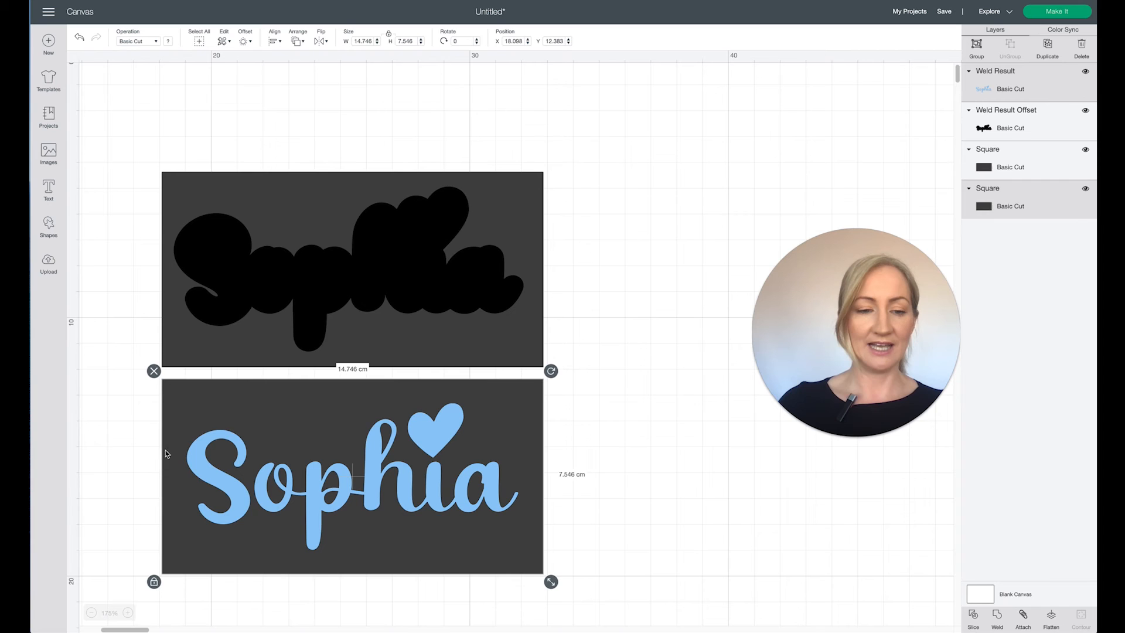
{"action": "left_click", "coordinate": [580, 451]}
{"action": "left_click", "coordinate": [523, 434]}
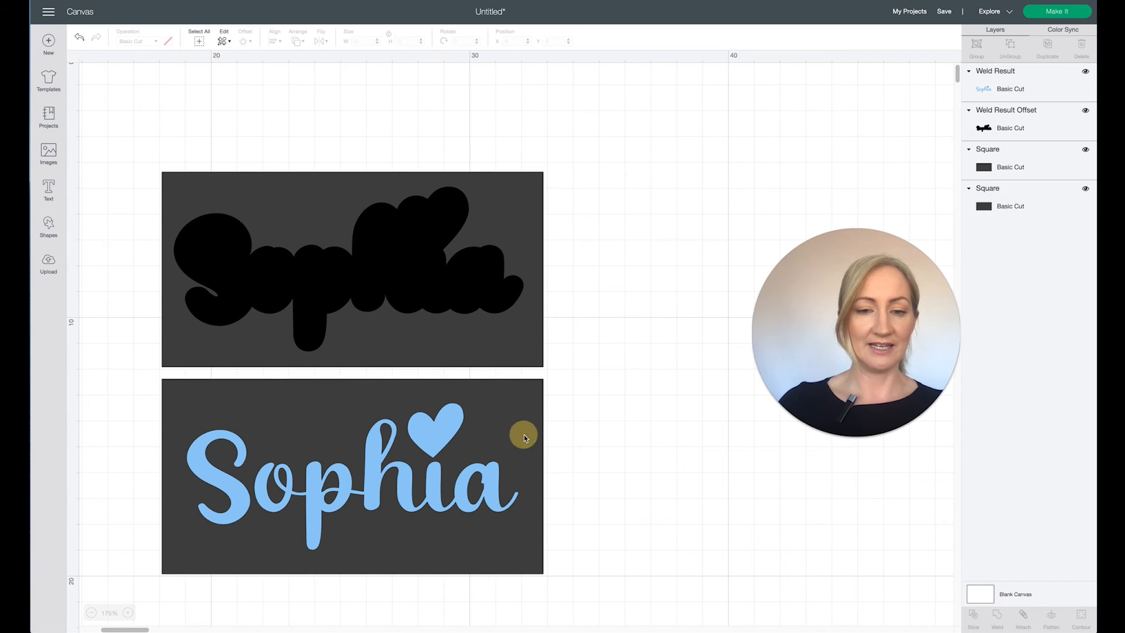
Step: Resize the lower square without locked proportions to about 14.3 by 6.6 cm, and reposition the blue name within it
{"action": "mouse_move", "coordinate": [551, 583]}
{"action": "left_mouse_down"}
{"action": "mouse_move", "coordinate": [537, 564]}
{"action": "mouse_move", "coordinate": [544, 578]}
{"action": "left_mouse_up"}
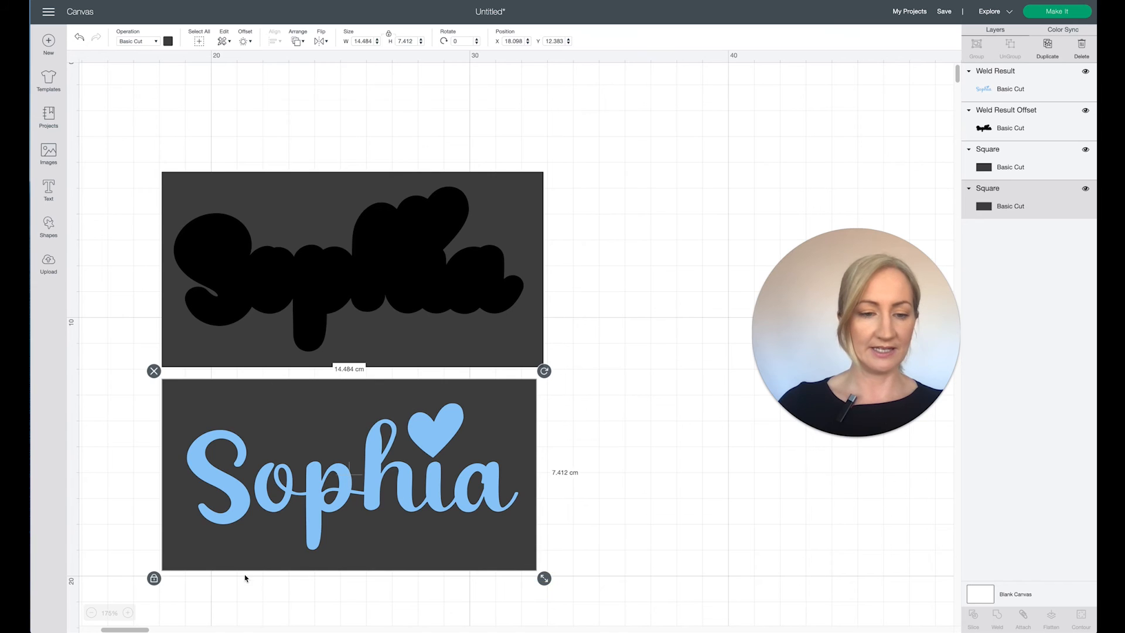
{"action": "left_click", "coordinate": [154, 578]}
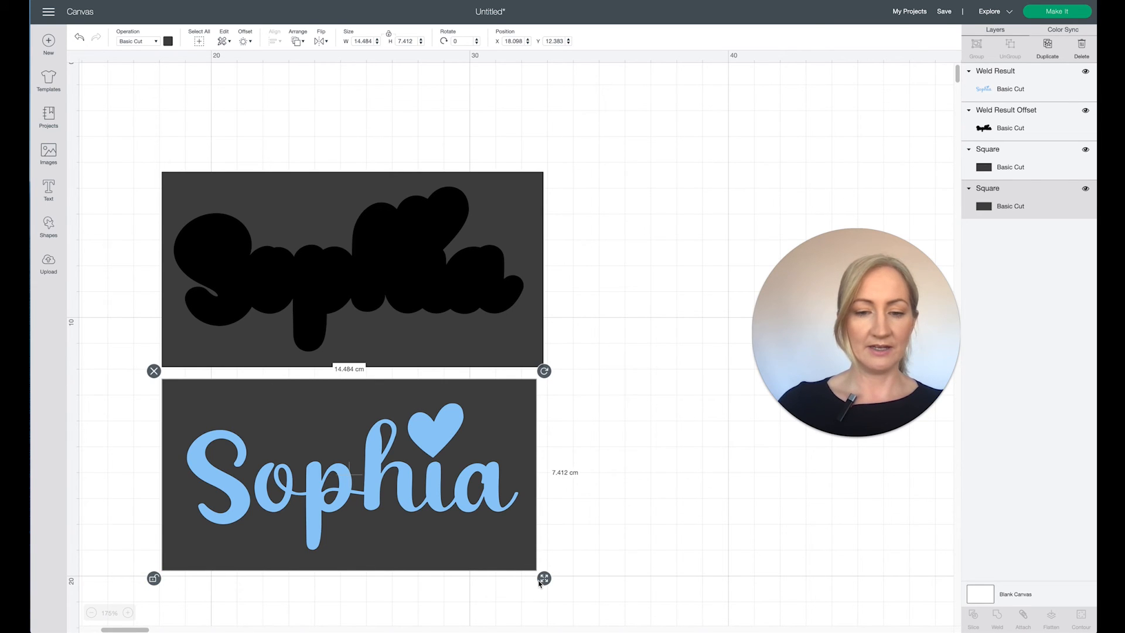
{"action": "left_click_drag", "start_coordinate": [545, 579], "coordinate": [539, 557]}
{"action": "left_click_drag", "start_coordinate": [514, 445], "coordinate": [508, 431]}
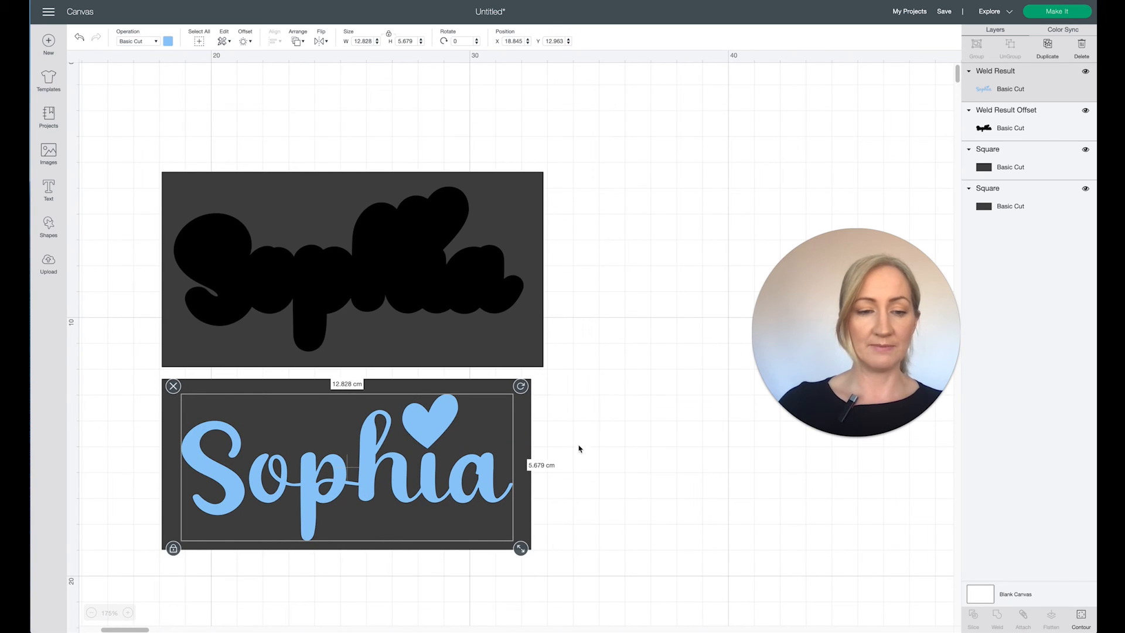
{"action": "left_click_drag", "start_coordinate": [373, 459], "coordinate": [374, 457]}
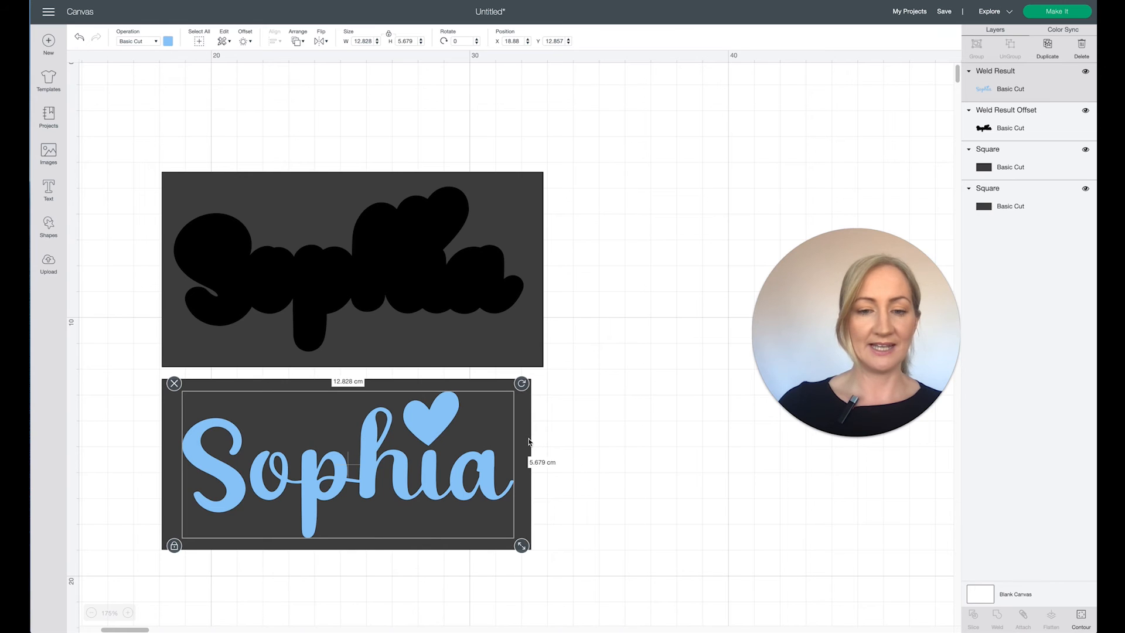
Step: Resize the upper square to about 14.4 by 7.4 cm, centre-align it with the black offset, and deselect them
{"action": "left_click", "coordinate": [539, 355]}
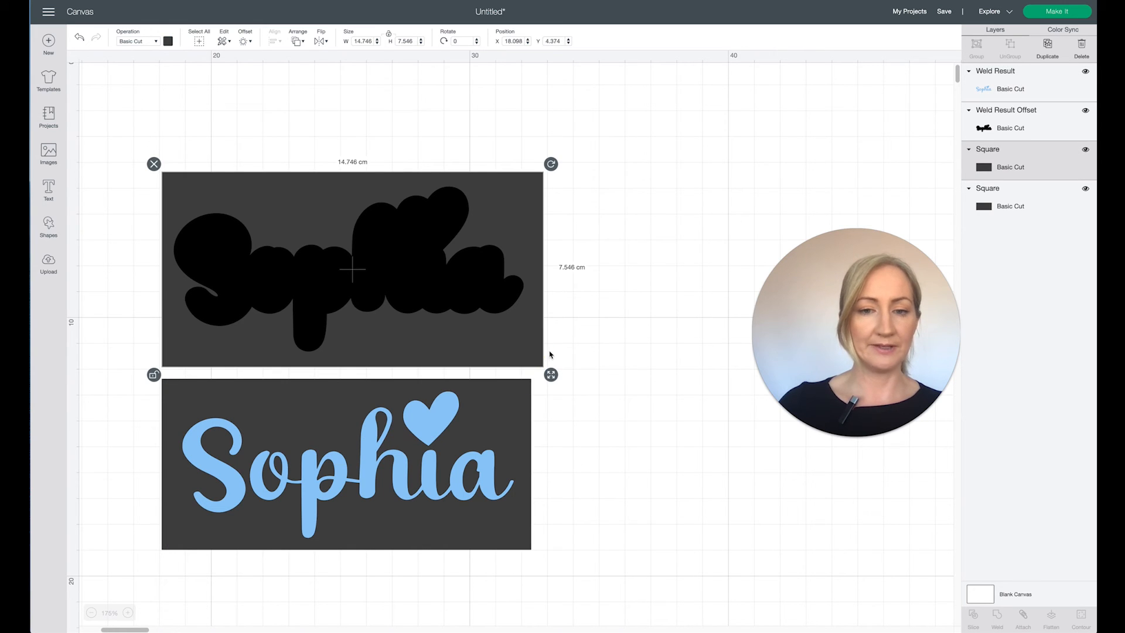
{"action": "left_click_drag", "start_coordinate": [551, 375], "coordinate": [545, 371]}
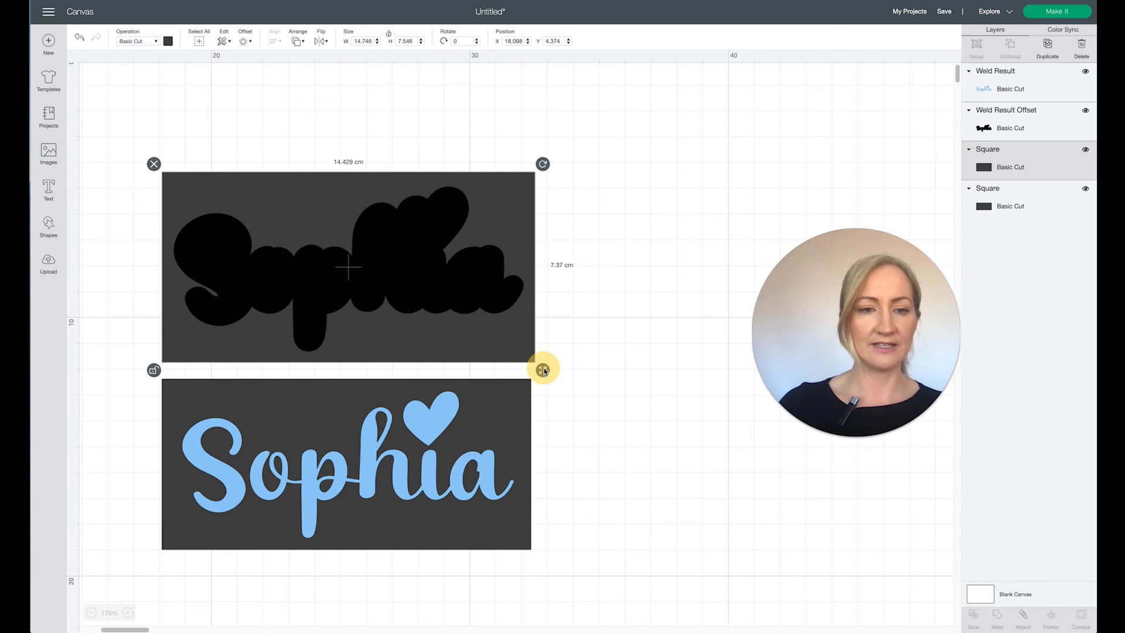
{"action": "left_click", "coordinate": [555, 326]}
{"action": "left_click_drag", "start_coordinate": [574, 364], "coordinate": [143, 130]}
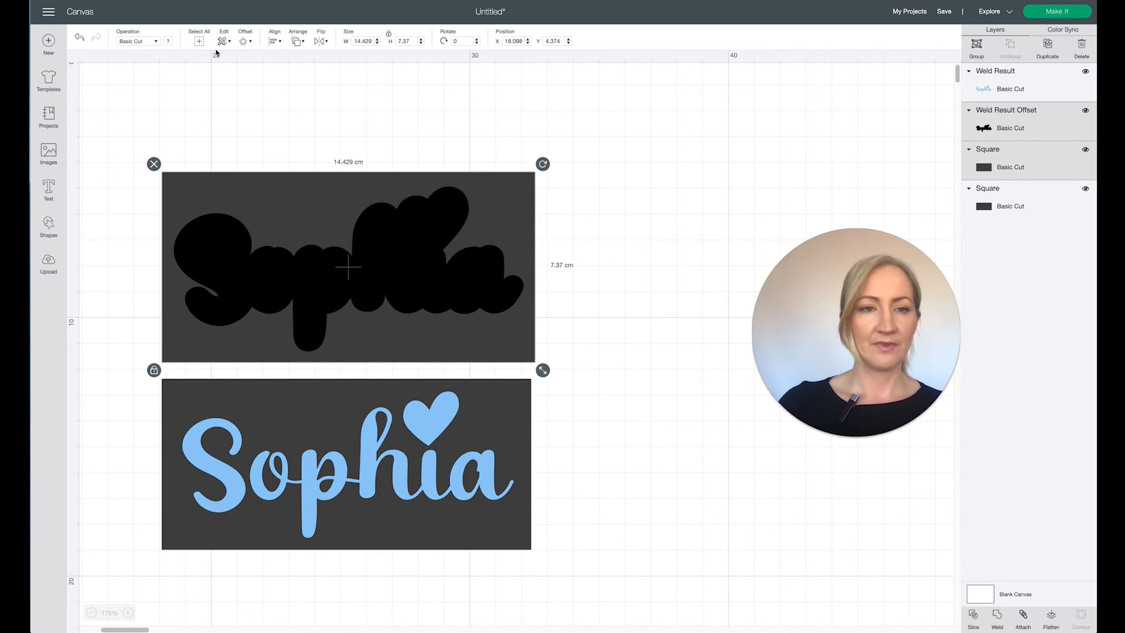
{"action": "left_click", "coordinate": [273, 43]}
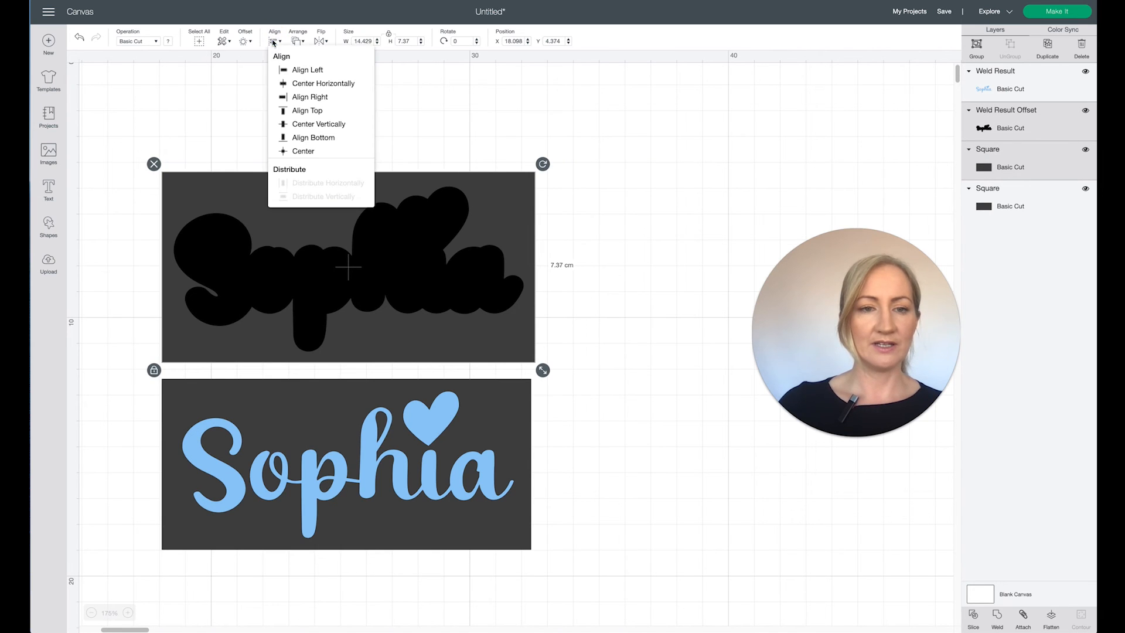
{"action": "left_click", "coordinate": [303, 151]}
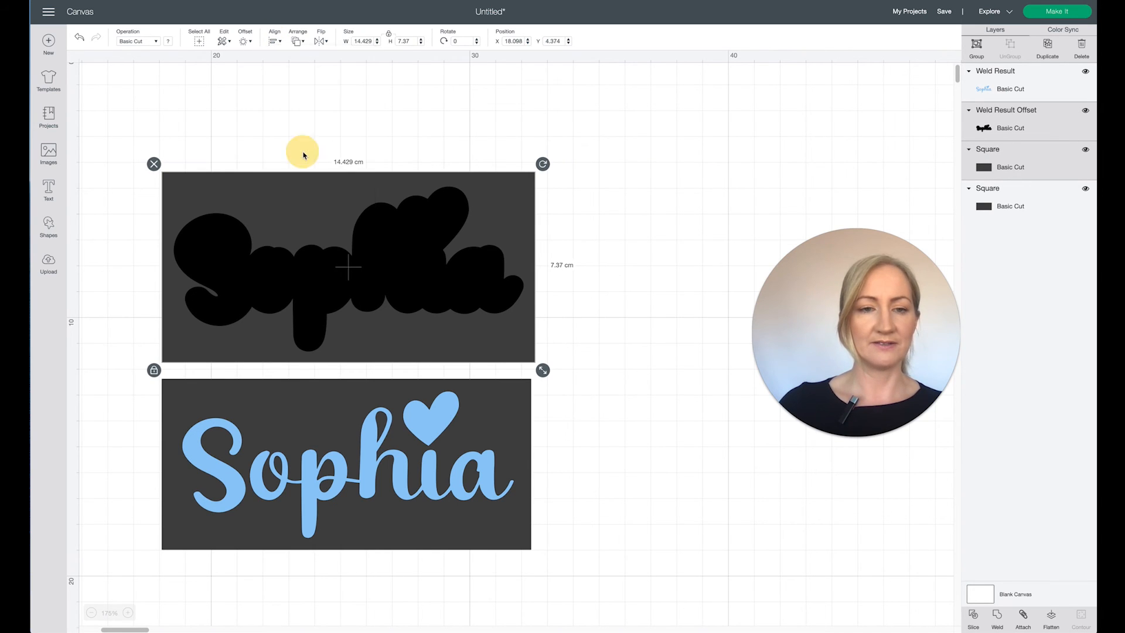
{"action": "left_click", "coordinate": [576, 288]}
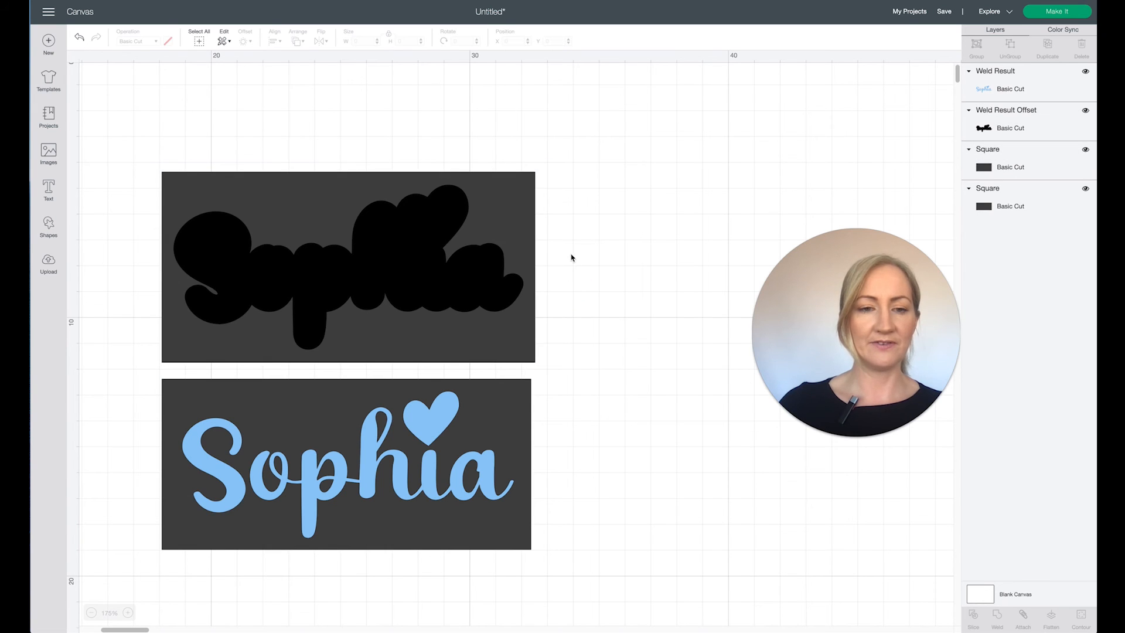
Step: Preview how the pieces are laid out on the cutting mats, and return to the canvas
{"action": "left_click", "coordinate": [1058, 13]}
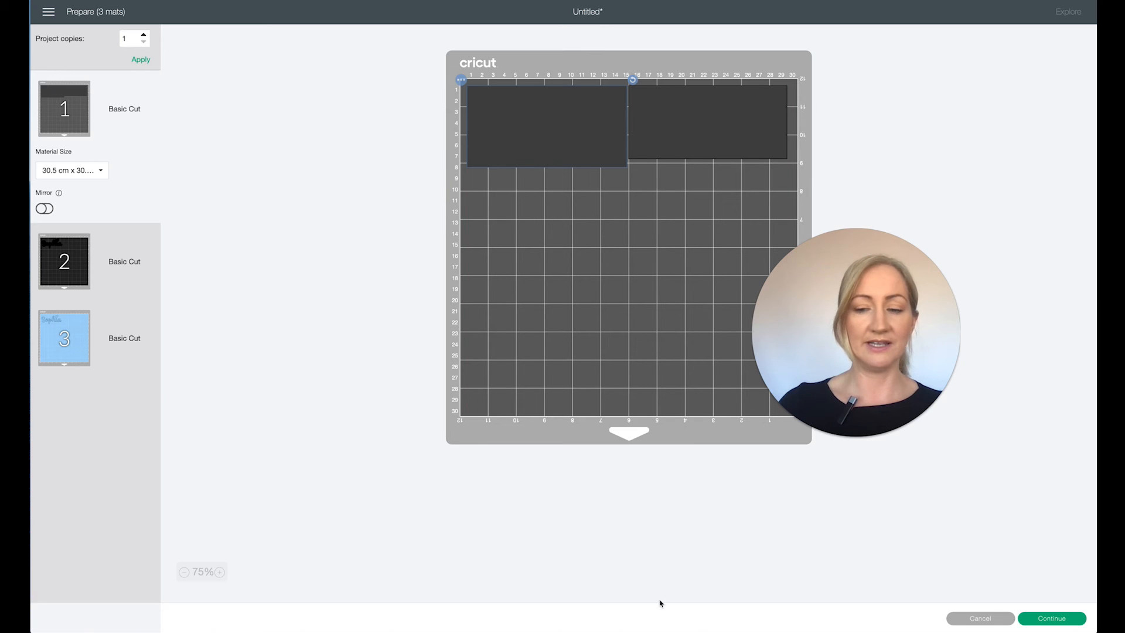
{"action": "left_click", "coordinate": [980, 618]}
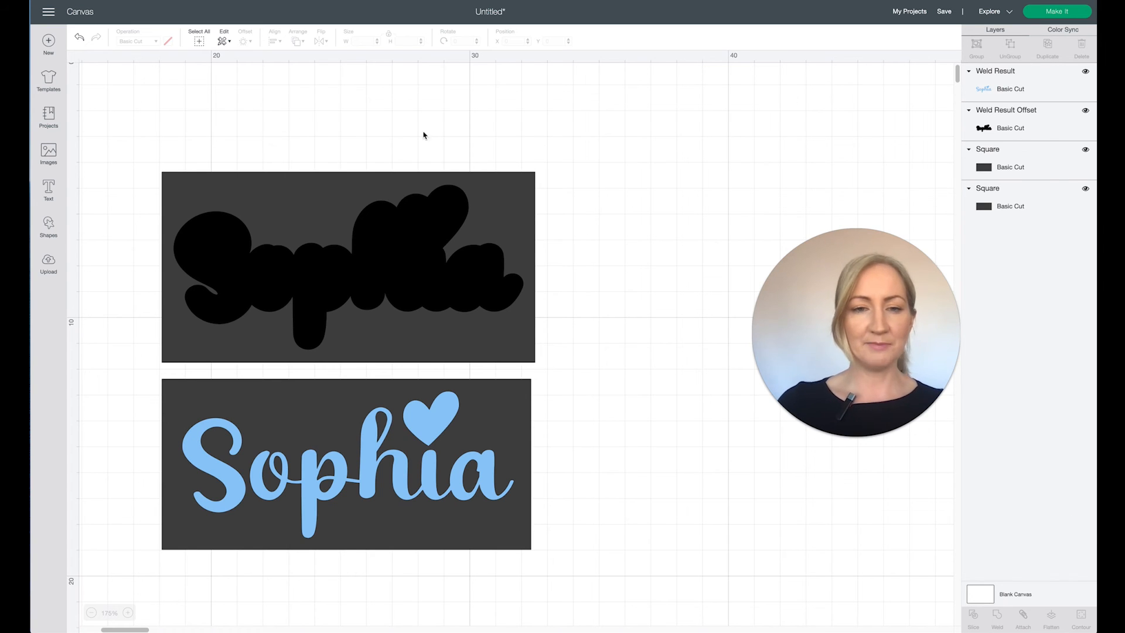
Step: Attach the black offset to the upper square, colour the attached group light yellow, and deselect it
{"action": "left_click_drag", "start_coordinate": [136, 143], "coordinate": [561, 370]}
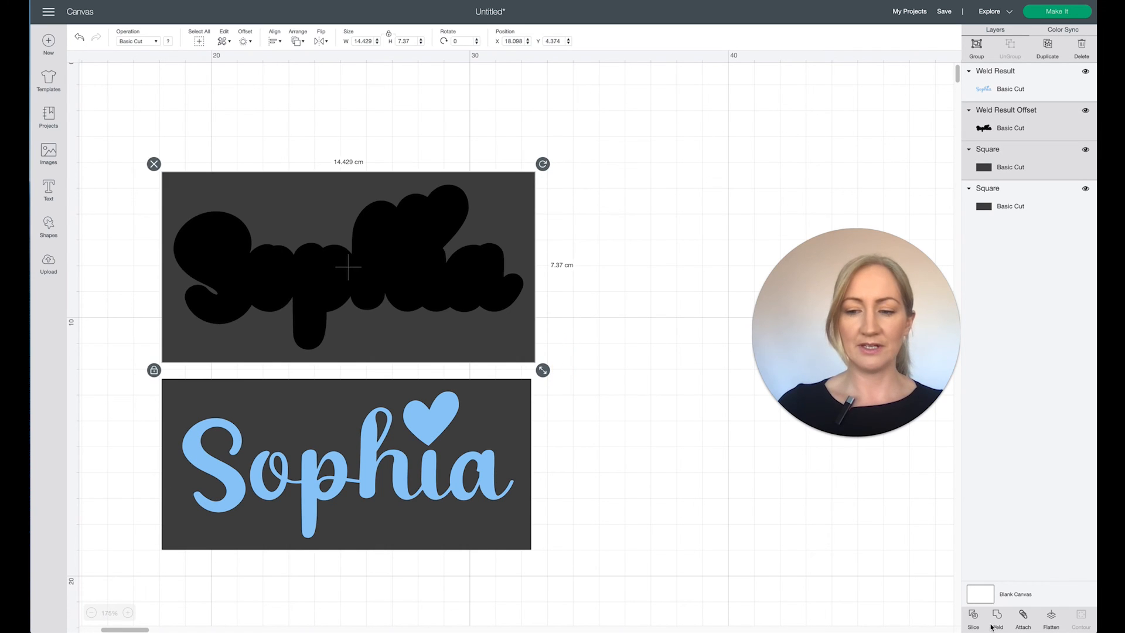
{"action": "left_click", "coordinate": [1023, 615]}
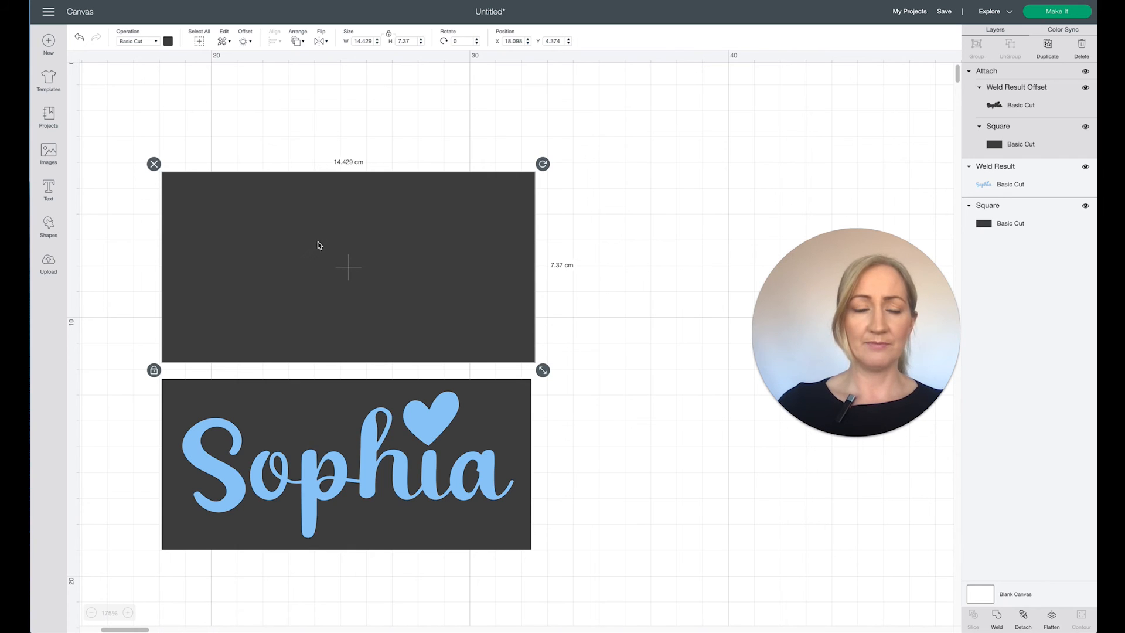
{"action": "left_click", "coordinate": [169, 42]}
{"action": "left_click", "coordinate": [244, 106]}
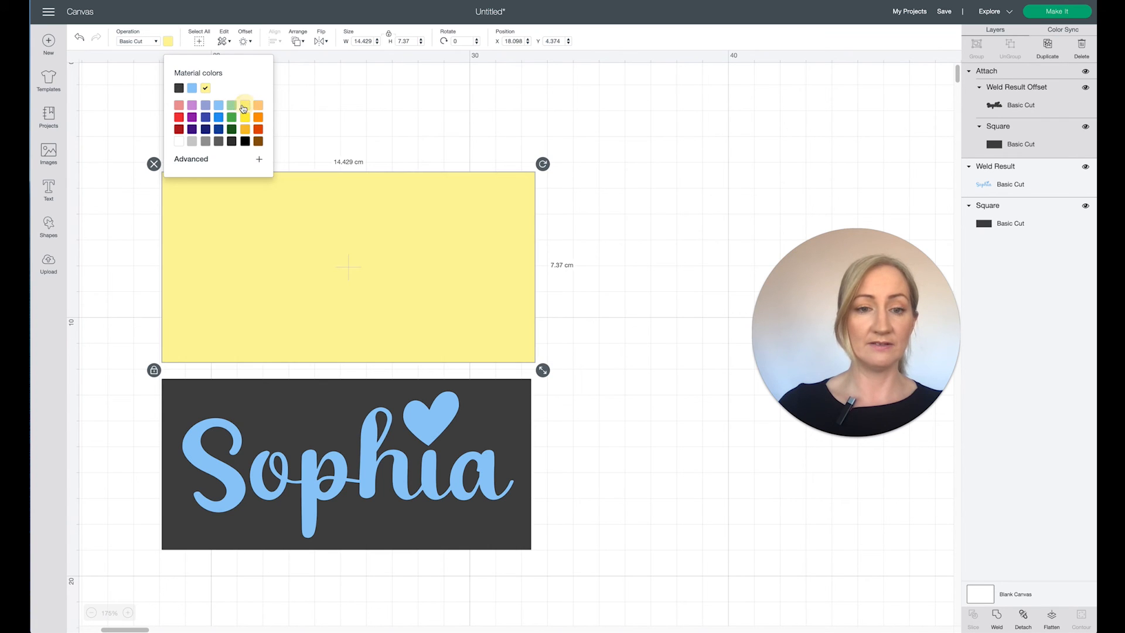
{"action": "left_click", "coordinate": [587, 226]}
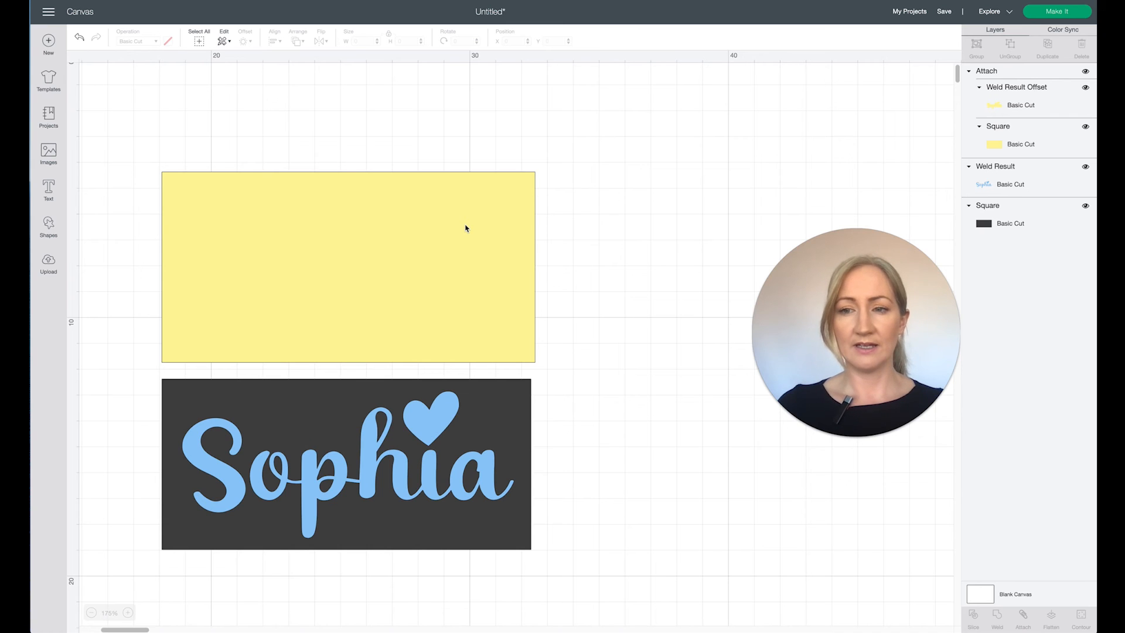
Step: Colour the lower square the same light blue as the name, and attach the two together
{"action": "left_click_drag", "start_coordinate": [145, 375], "coordinate": [569, 580]}
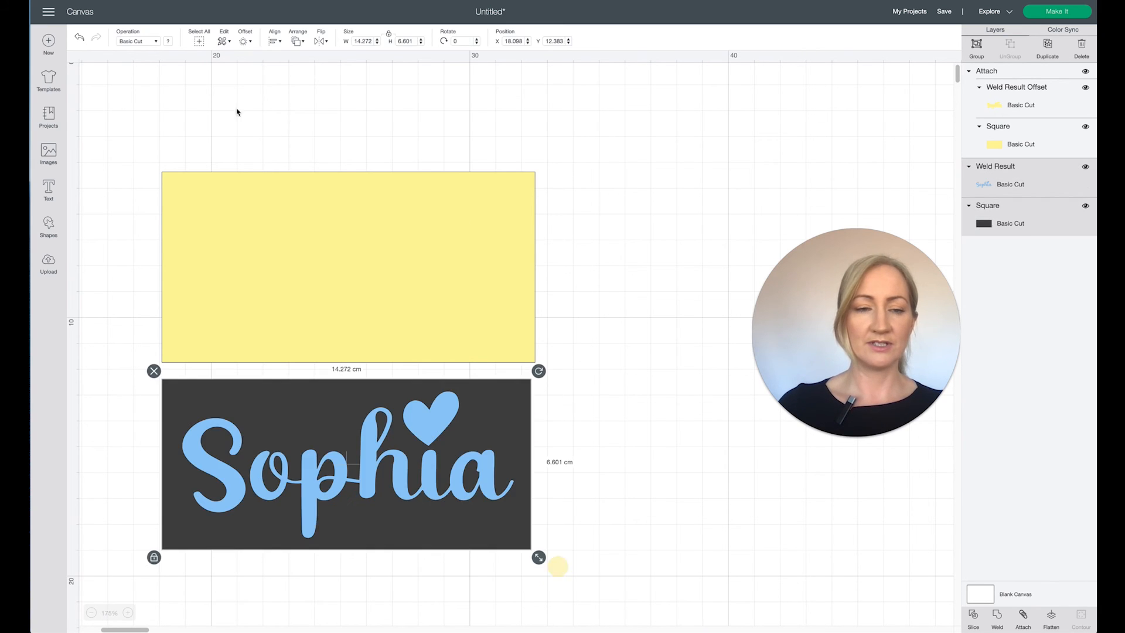
{"action": "left_click", "coordinate": [168, 42]}
{"action": "left_click", "coordinate": [192, 89]}
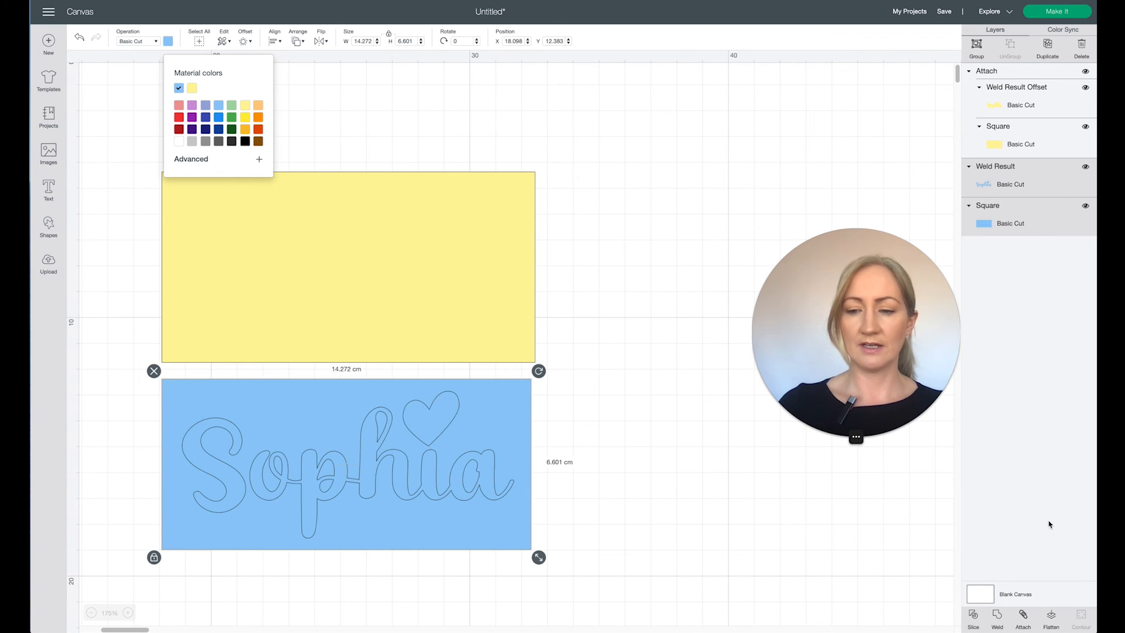
{"action": "left_click", "coordinate": [1023, 616]}
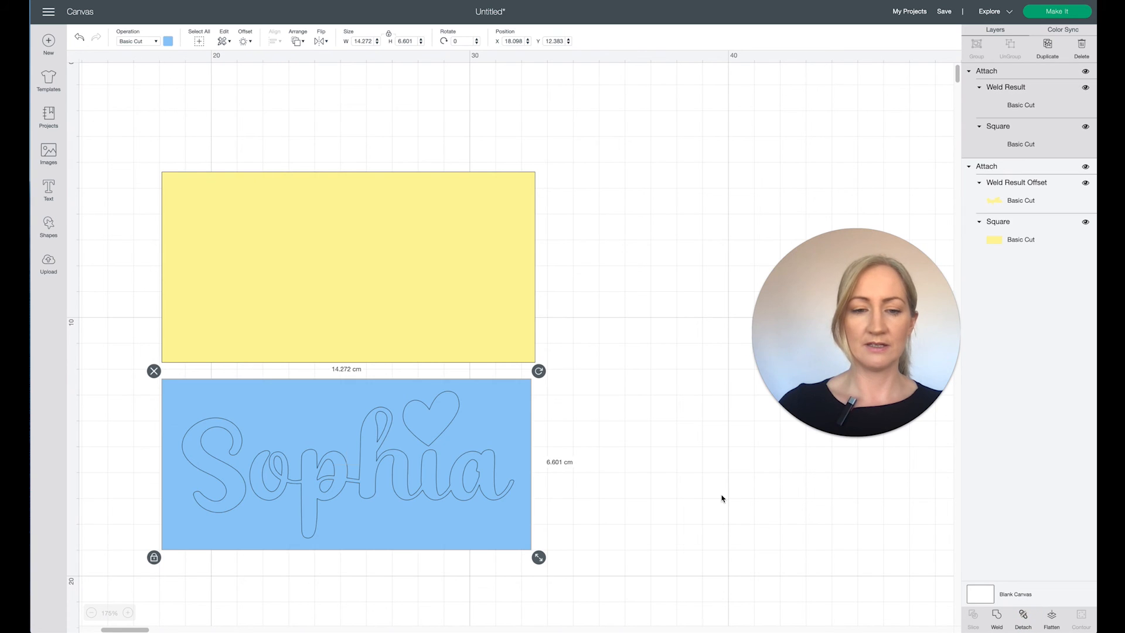
Step: Switch the yellow attached group's operation to Pen and back to Basic Cut
{"action": "left_click", "coordinate": [523, 305]}
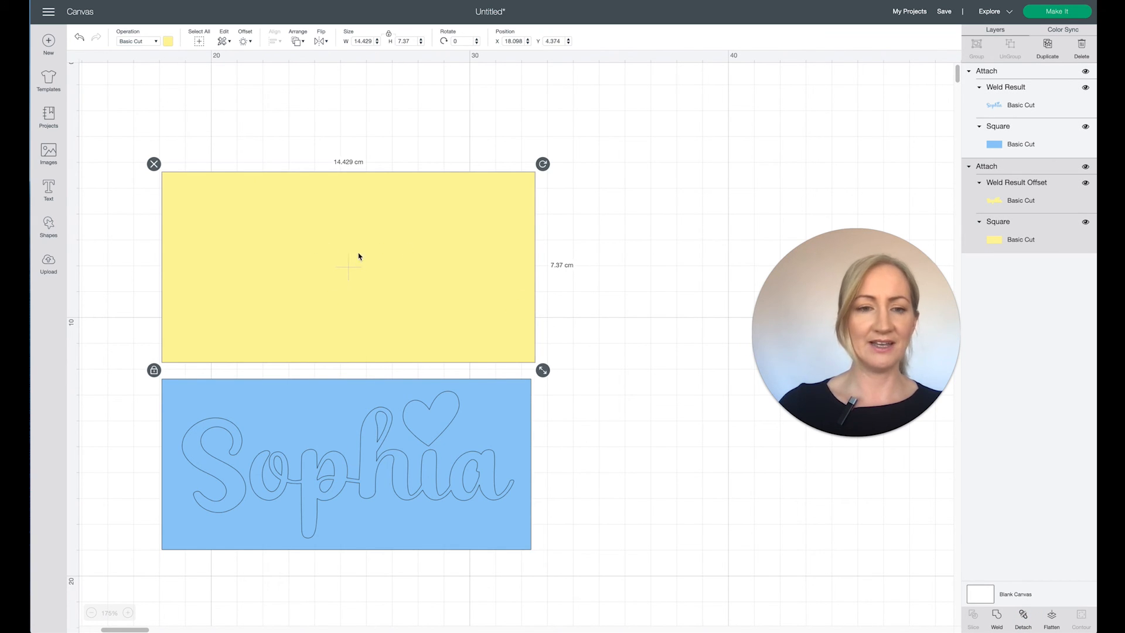
{"action": "left_click", "coordinate": [154, 42]}
{"action": "left_click", "coordinate": [141, 102]}
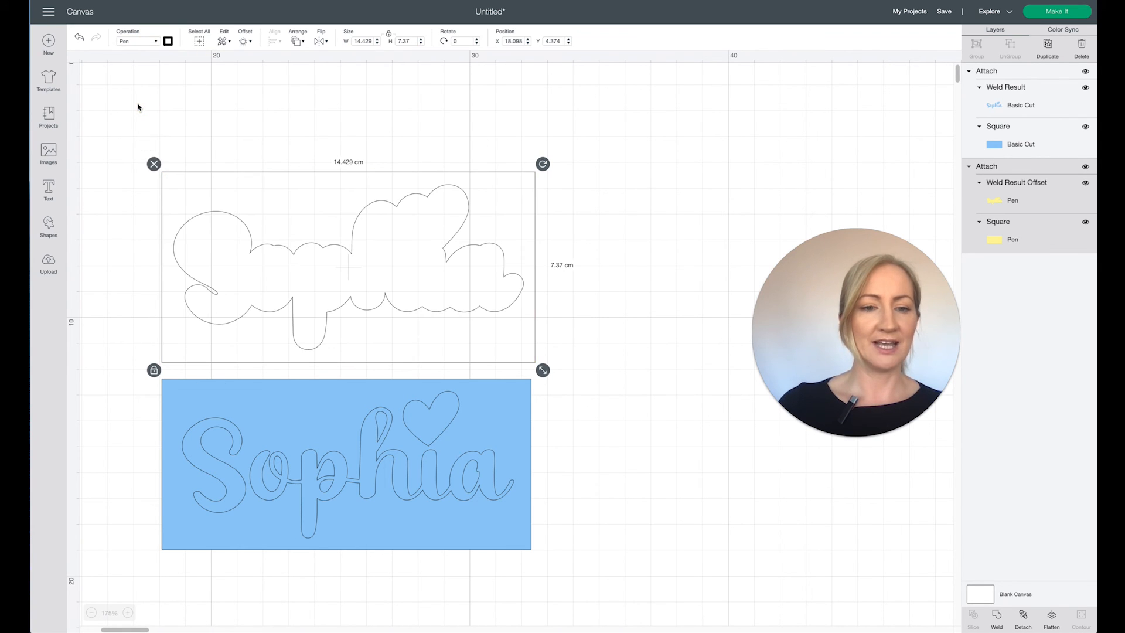
{"action": "left_click", "coordinate": [147, 42]}
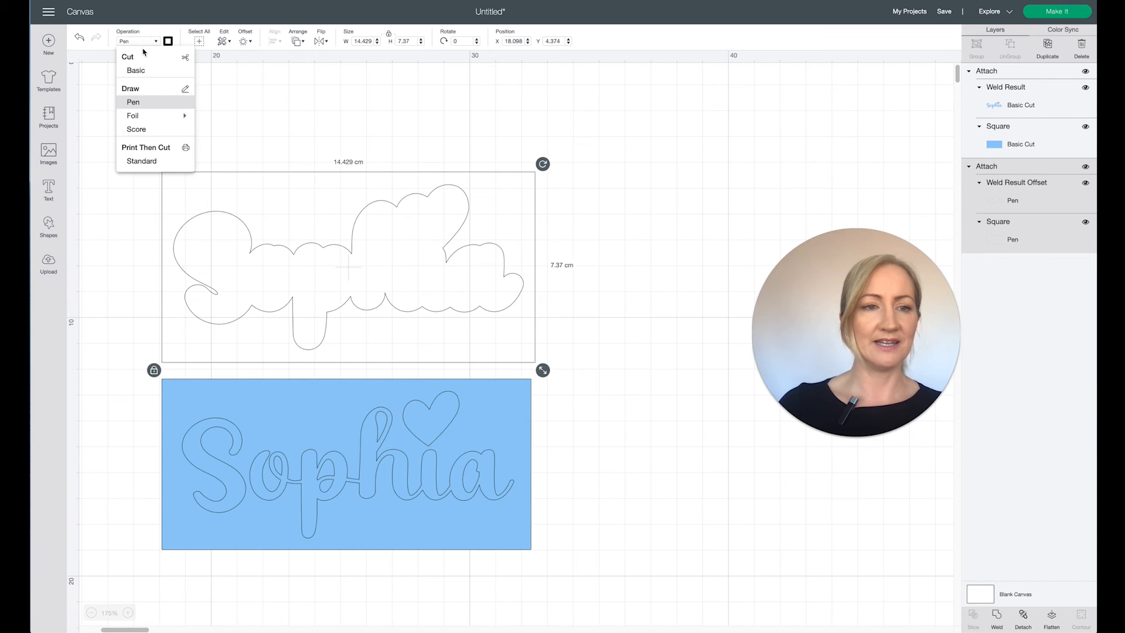
{"action": "left_click", "coordinate": [137, 71]}
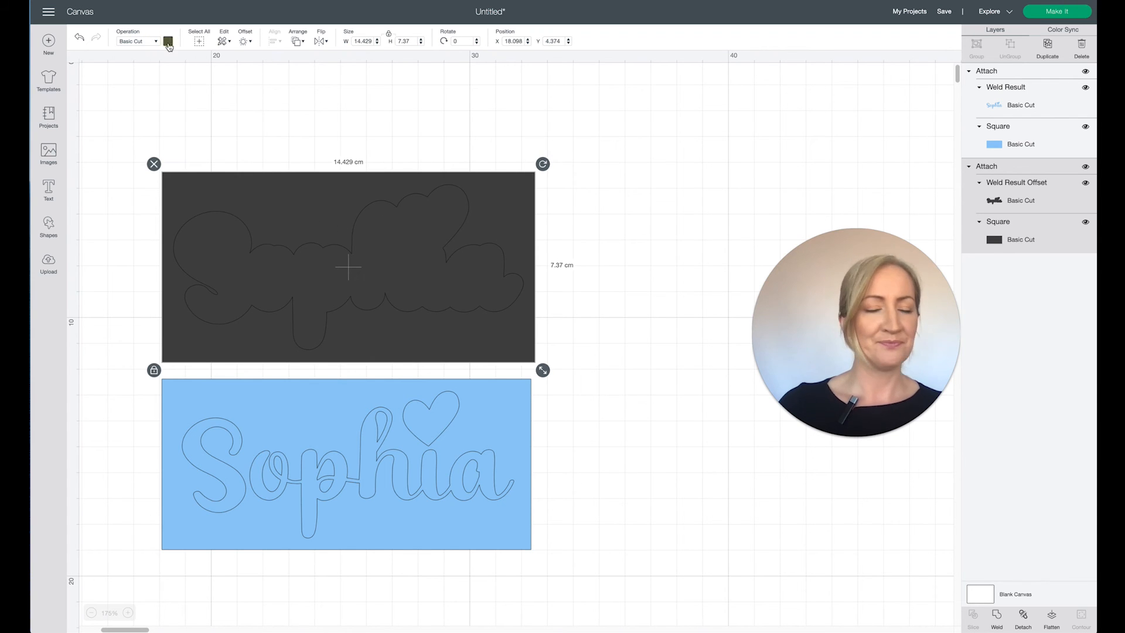
Step: Recolour the attached offset and upper square light purple, and deselect them
{"action": "left_click", "coordinate": [168, 41]}
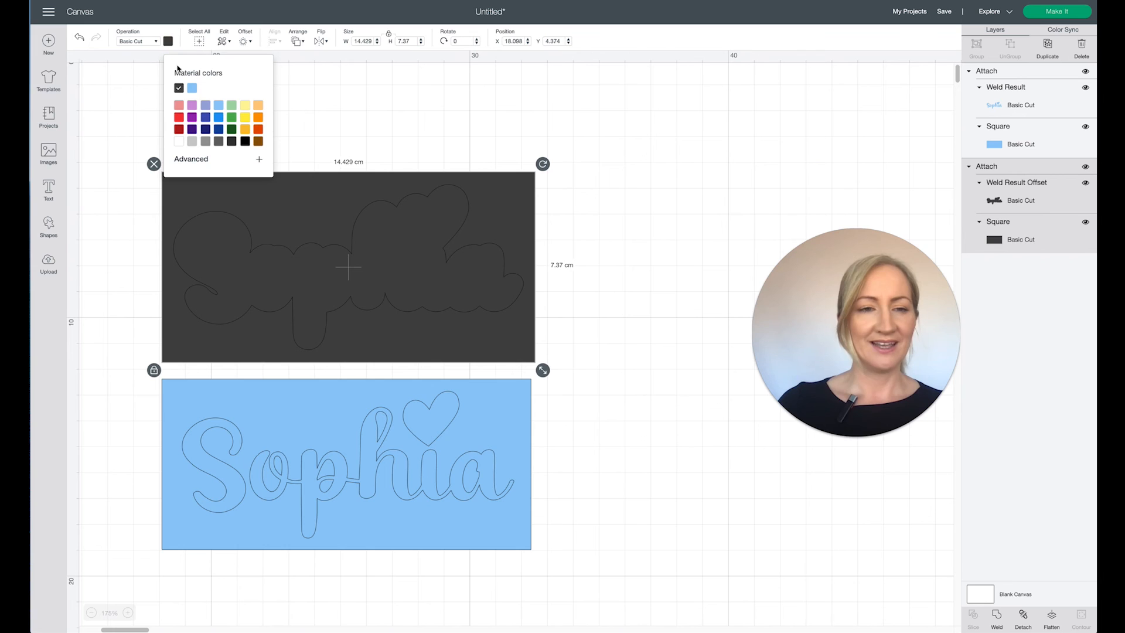
{"action": "left_click", "coordinate": [192, 105]}
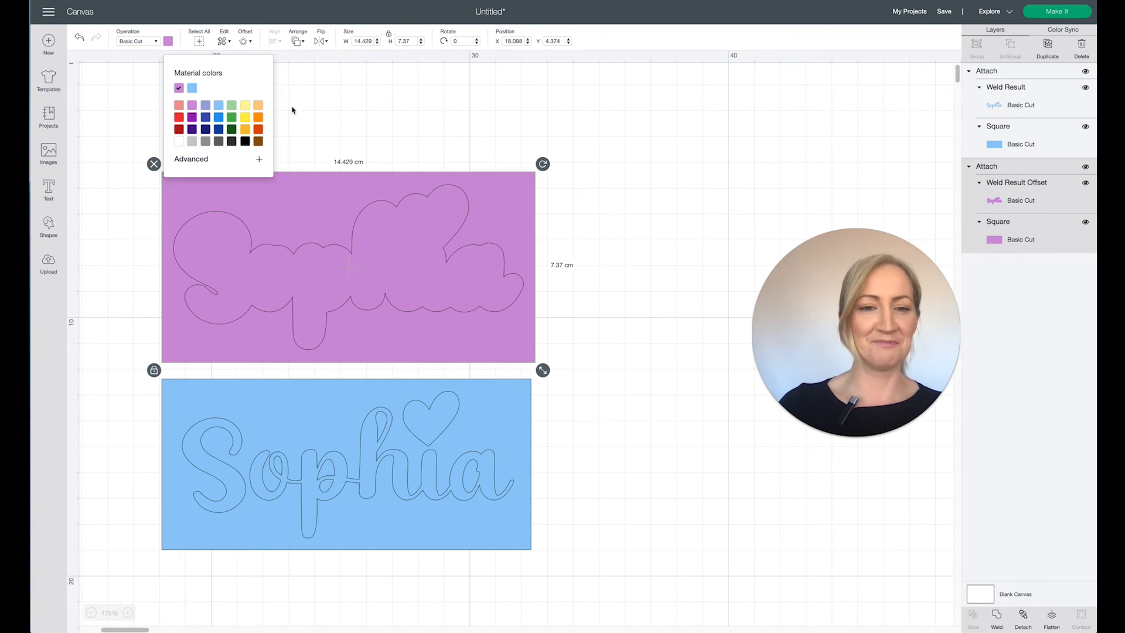
{"action": "left_click", "coordinate": [367, 107]}
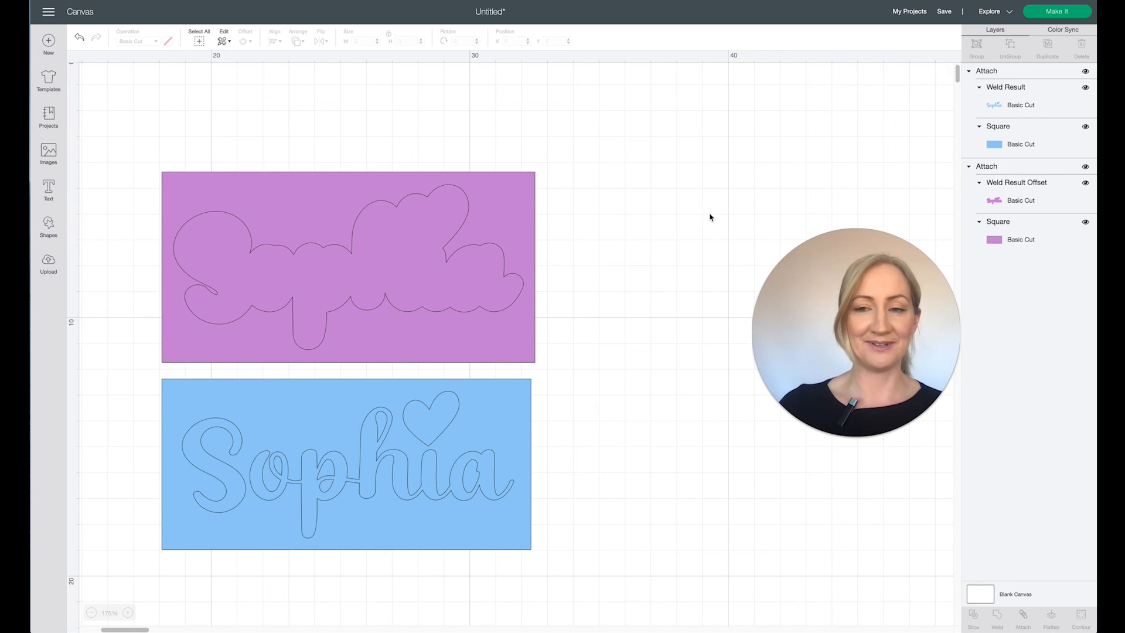
Step: Collapse both attached groups in the layer list, and open the cutting mat preview
{"action": "left_click", "coordinate": [968, 72]}
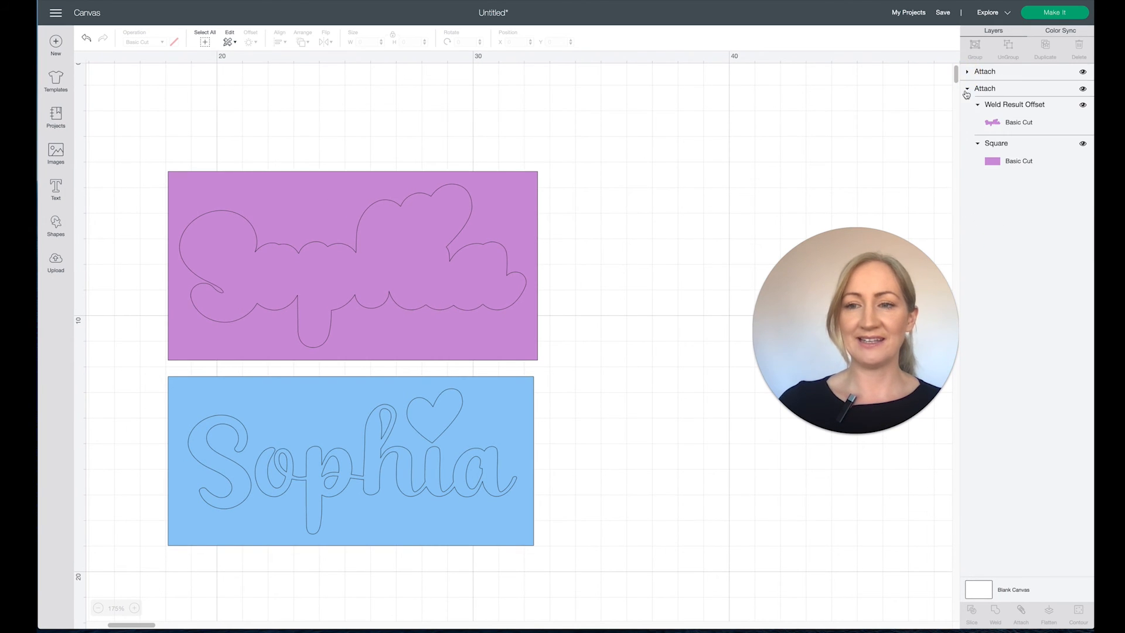
{"action": "left_click", "coordinate": [967, 89]}
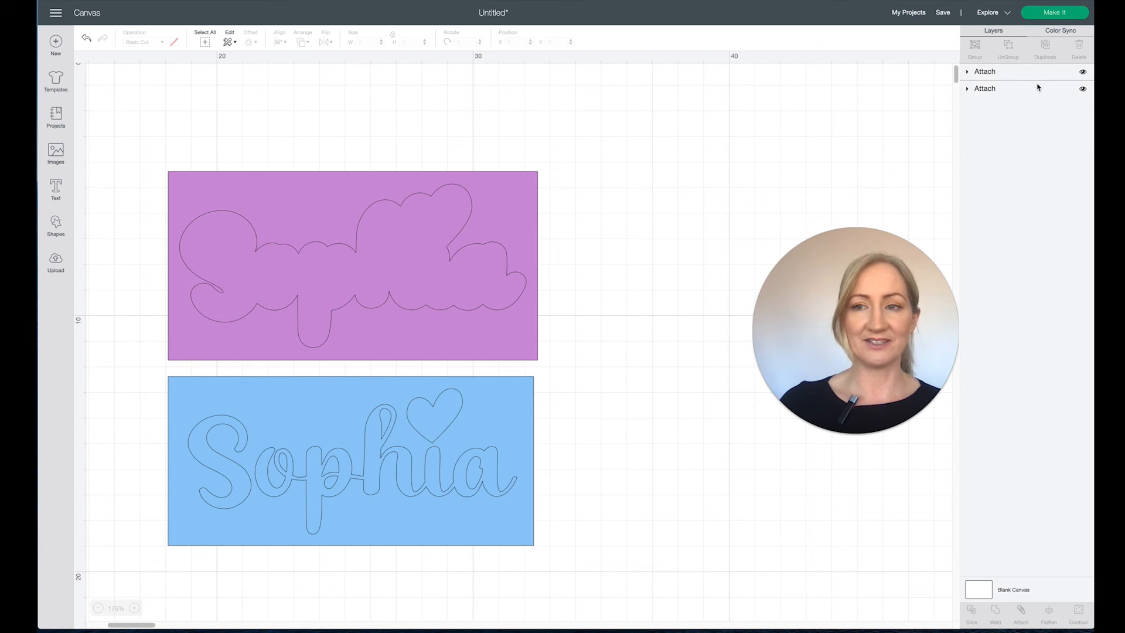
{"action": "left_click", "coordinate": [1054, 17]}
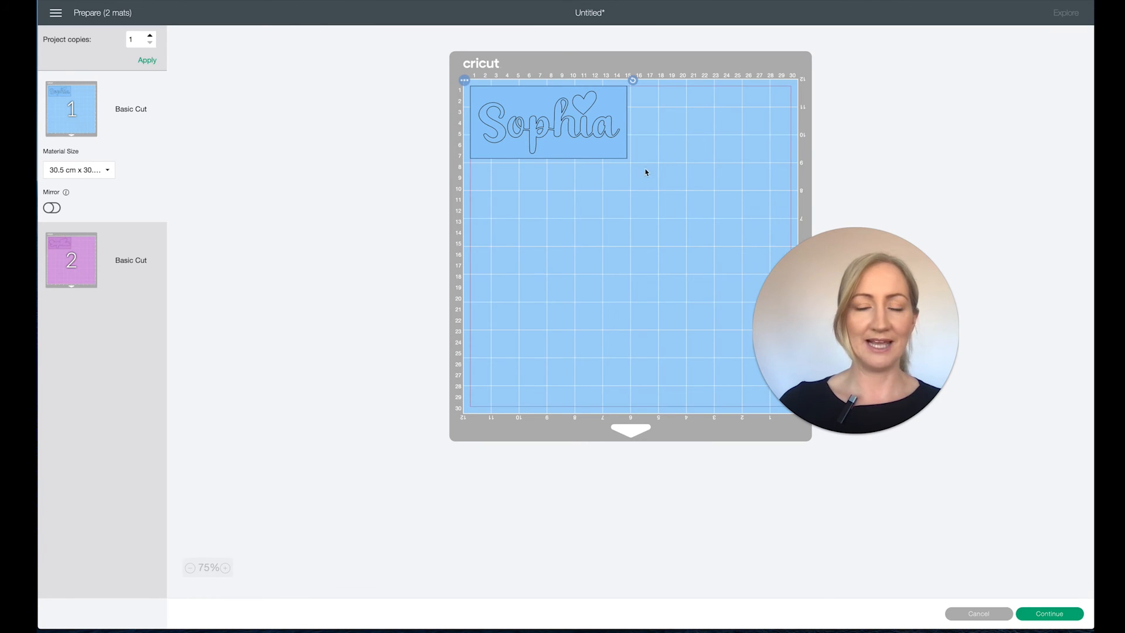
Step: Try repositioning both designs on their mats and rotating the purple one, and cancel back to the canvas
{"action": "left_click_drag", "start_coordinate": [585, 122], "coordinate": [725, 131]}
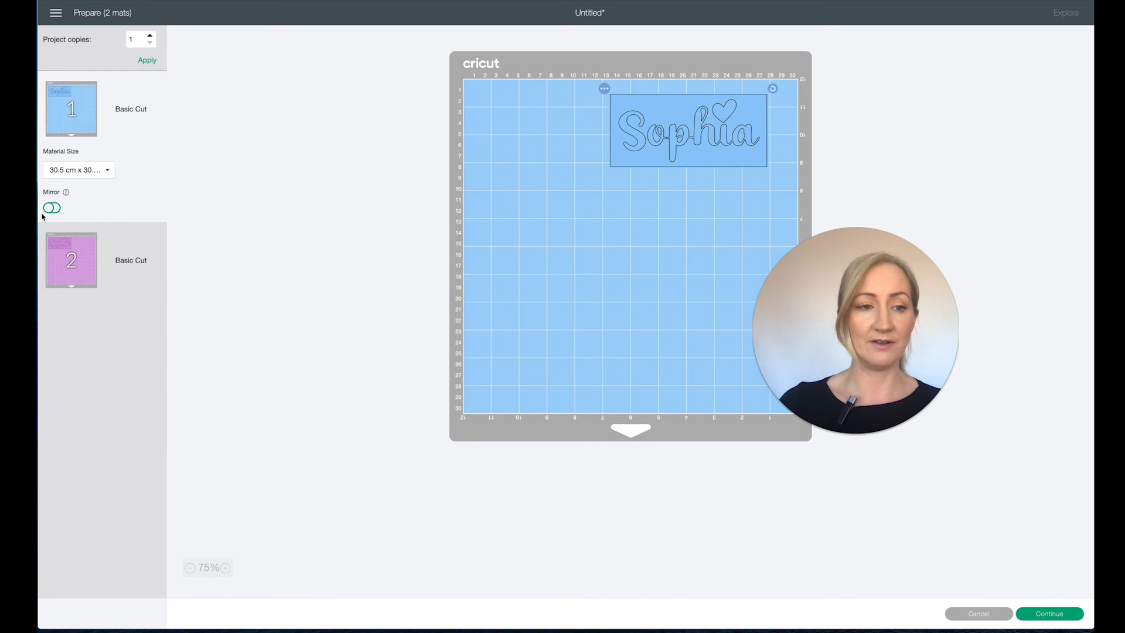
{"action": "left_click", "coordinate": [53, 249]}
{"action": "left_click_drag", "start_coordinate": [548, 144], "coordinate": [678, 163]}
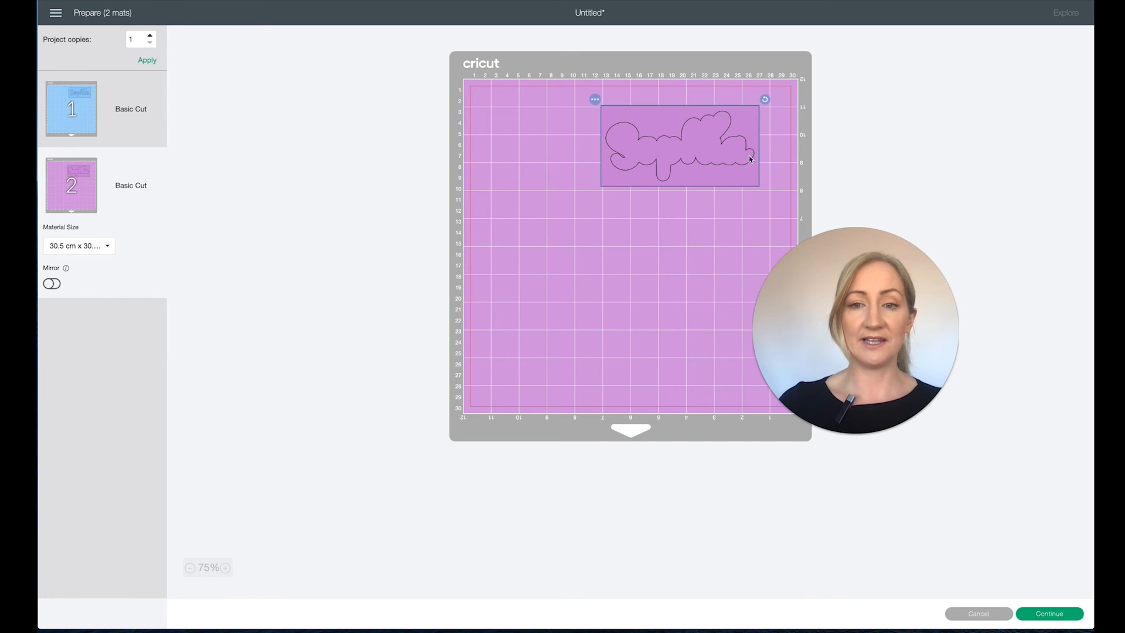
{"action": "left_click_drag", "start_coordinate": [766, 103], "coordinate": [563, 373]}
{"action": "left_click", "coordinate": [81, 105]}
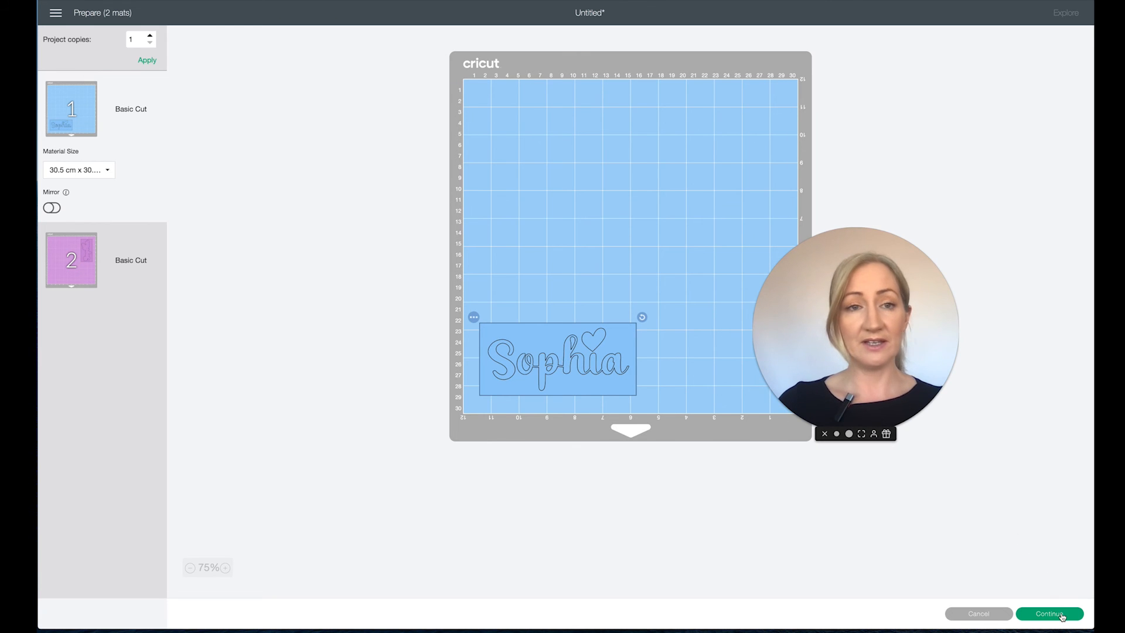
{"action": "left_click", "coordinate": [979, 613]}
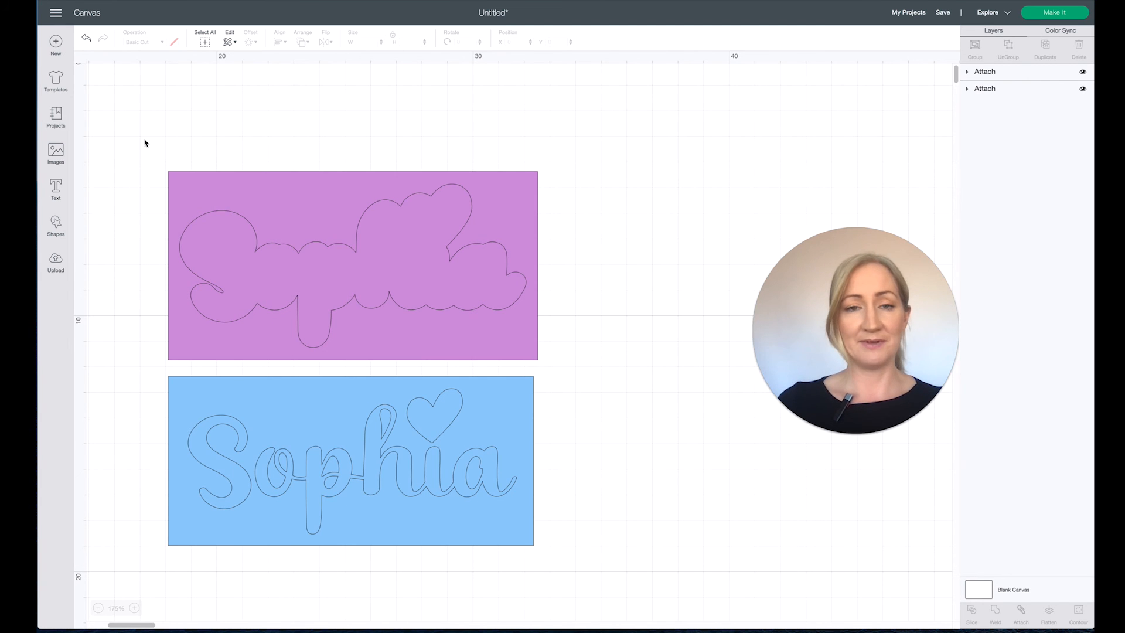
Step: Select both attached designs on the canvas
{"action": "left_click_drag", "start_coordinate": [145, 142], "coordinate": [578, 583]}
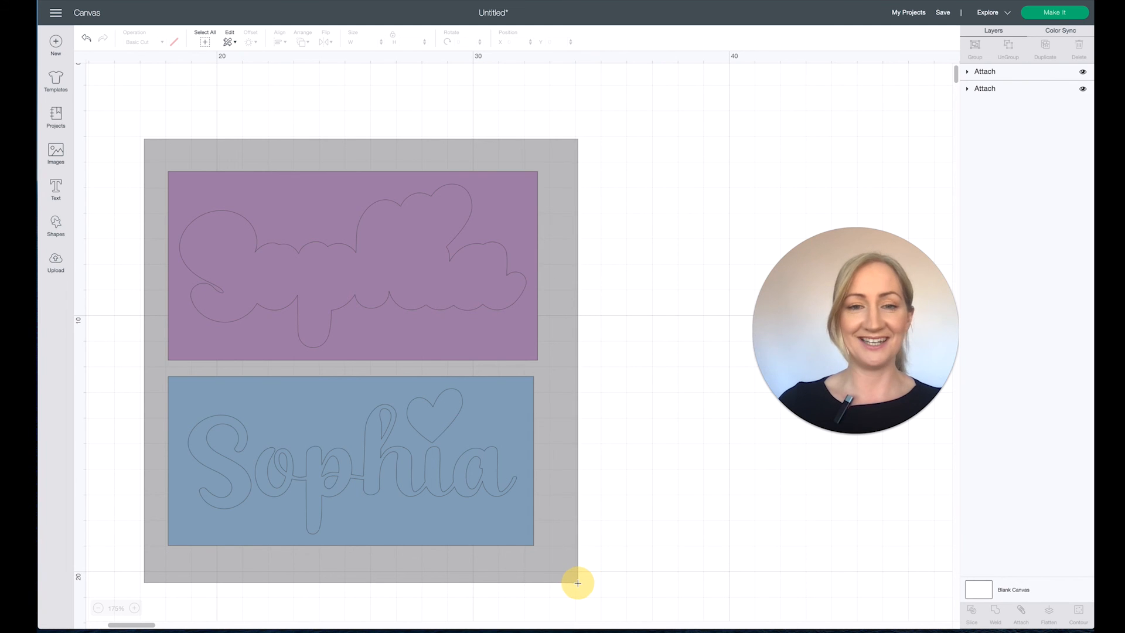